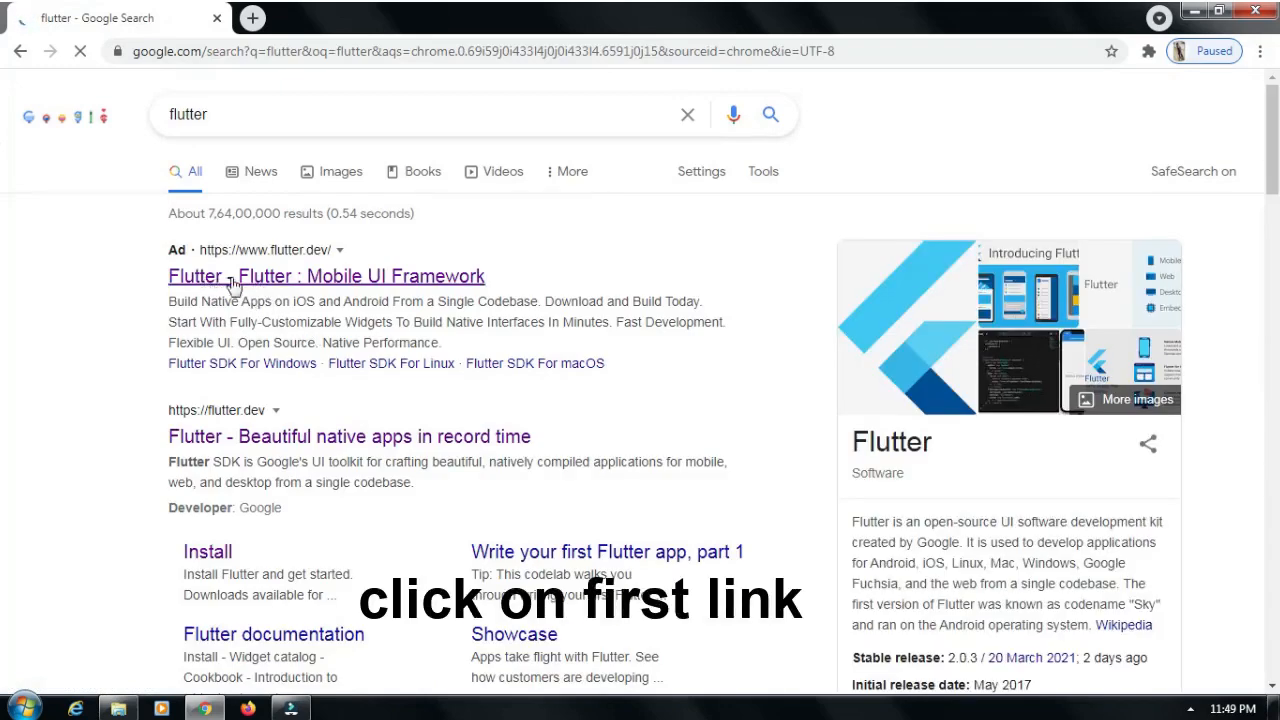
- Open the Flutter website from the search results and go to its Windows installation instructions
{"action": "left_click", "coordinate": [200, 286]}
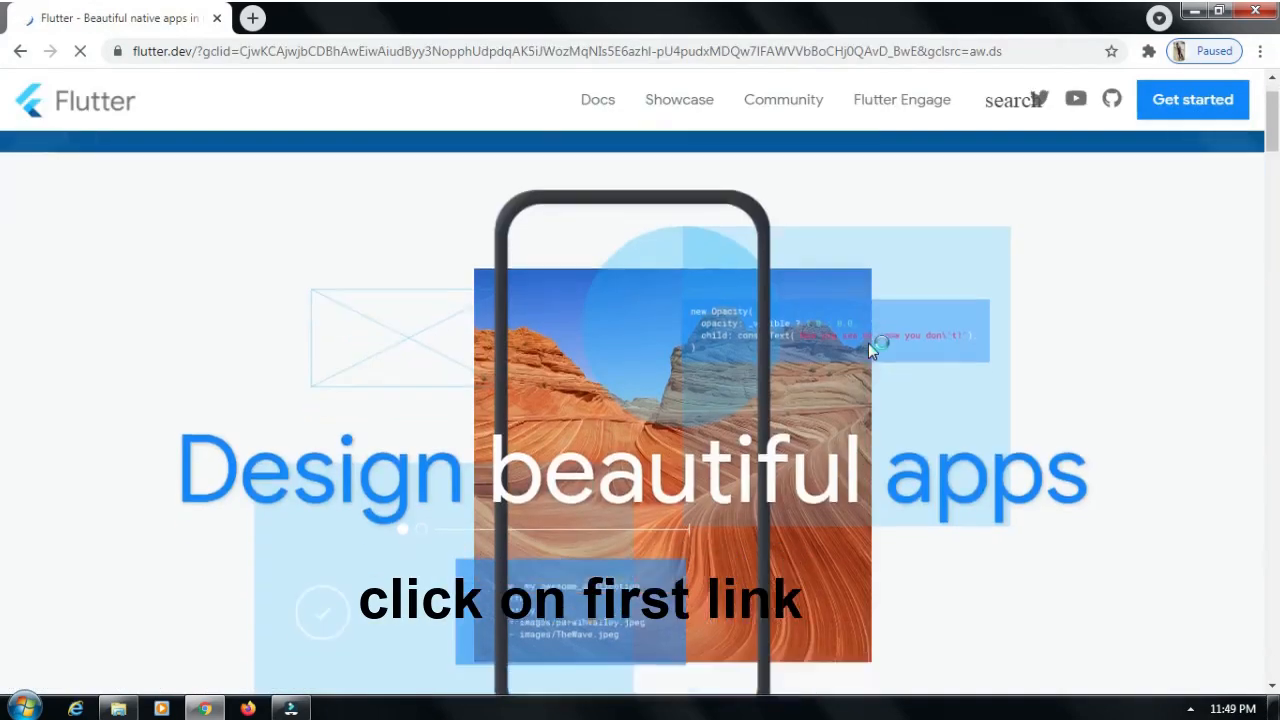
{"action": "scroll", "coordinate": [869, 345], "scroll_direction": "down", "scroll_amount": 3}
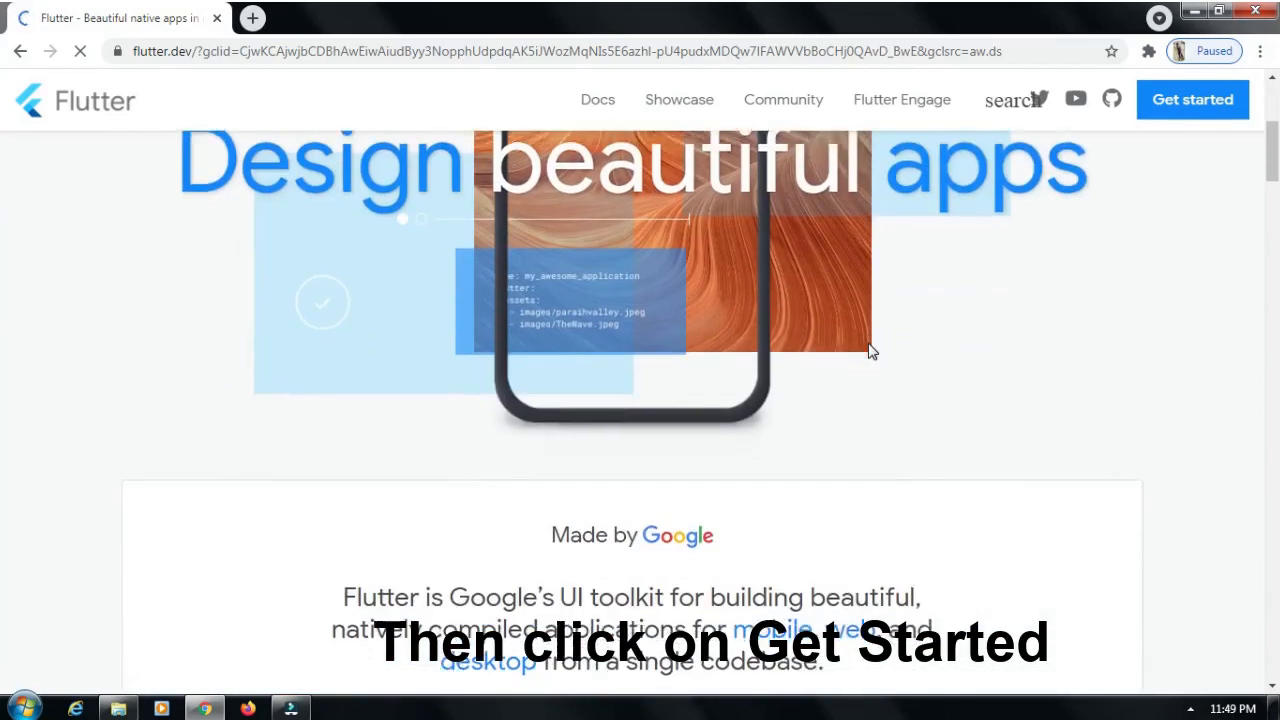
{"action": "scroll", "coordinate": [869, 351], "scroll_direction": "down", "scroll_amount": 2}
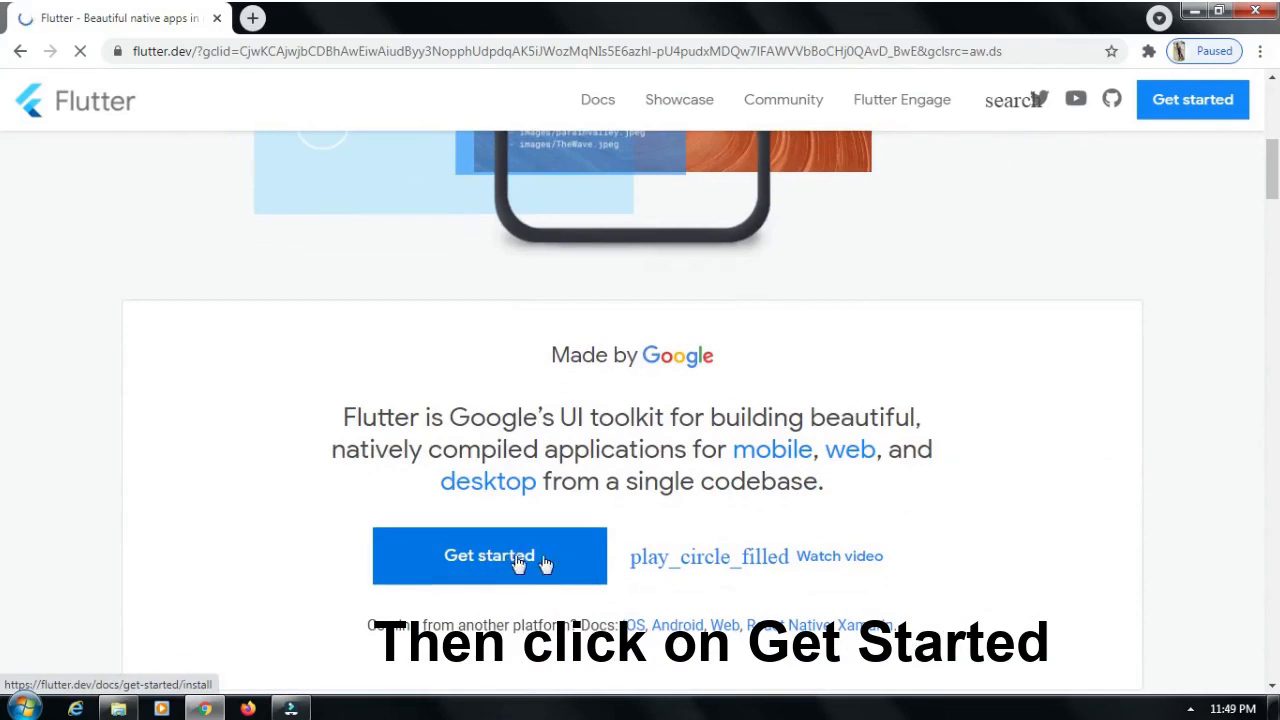
{"action": "left_click", "coordinate": [485, 565]}
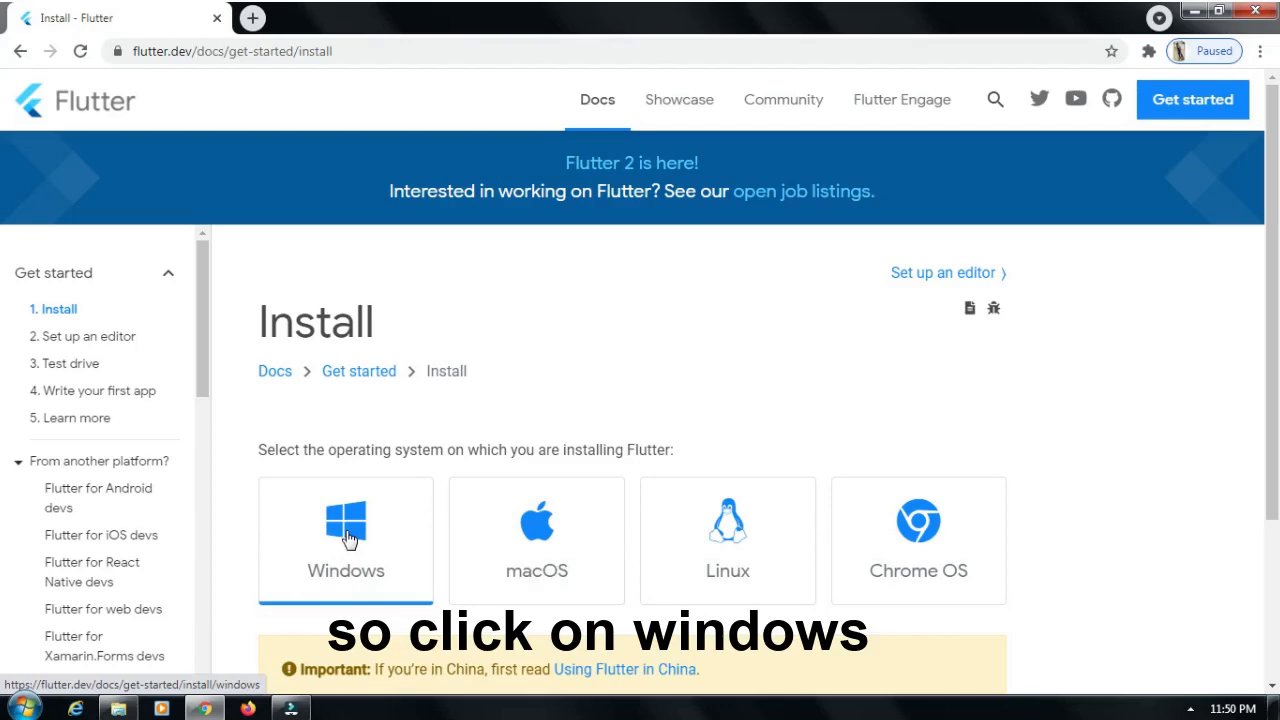
{"action": "left_click", "coordinate": [349, 540]}
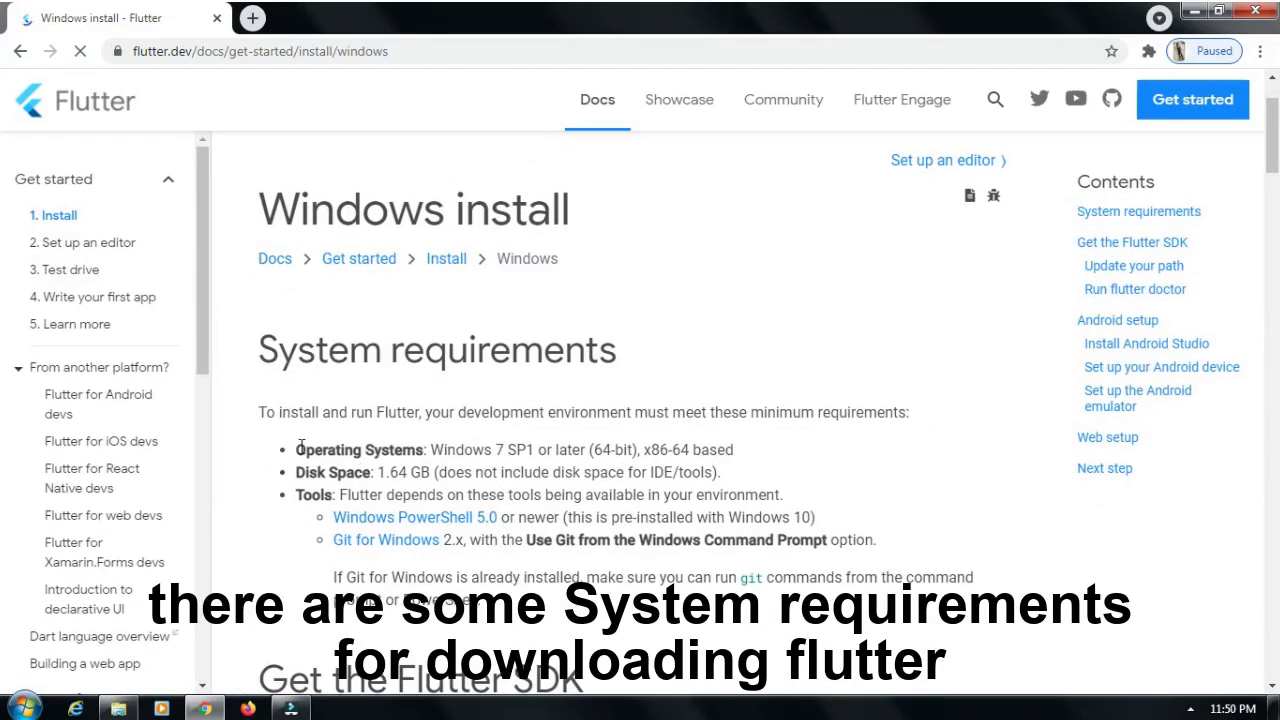
- Examine the operating system and disk space requirements for installing Flutter on Windows
{"action": "left_click_drag", "start_coordinate": [297, 448], "coordinate": [750, 446]}
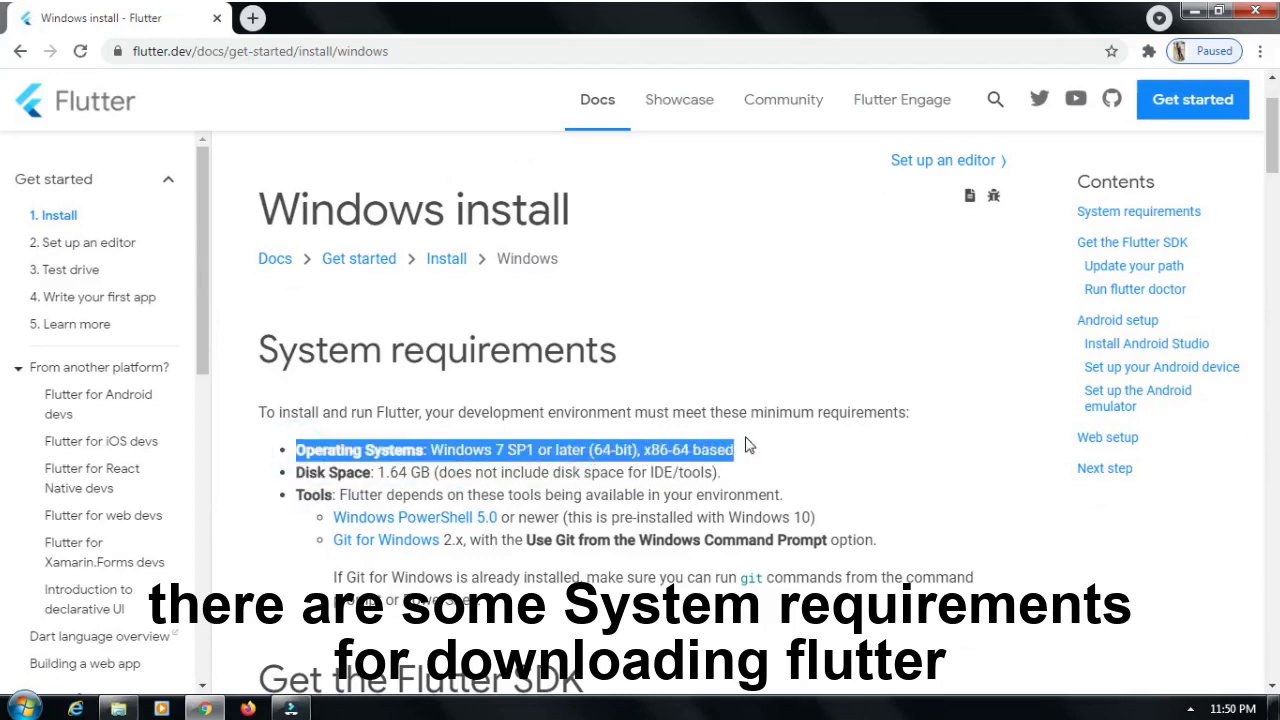
{"action": "left_click", "coordinate": [745, 445]}
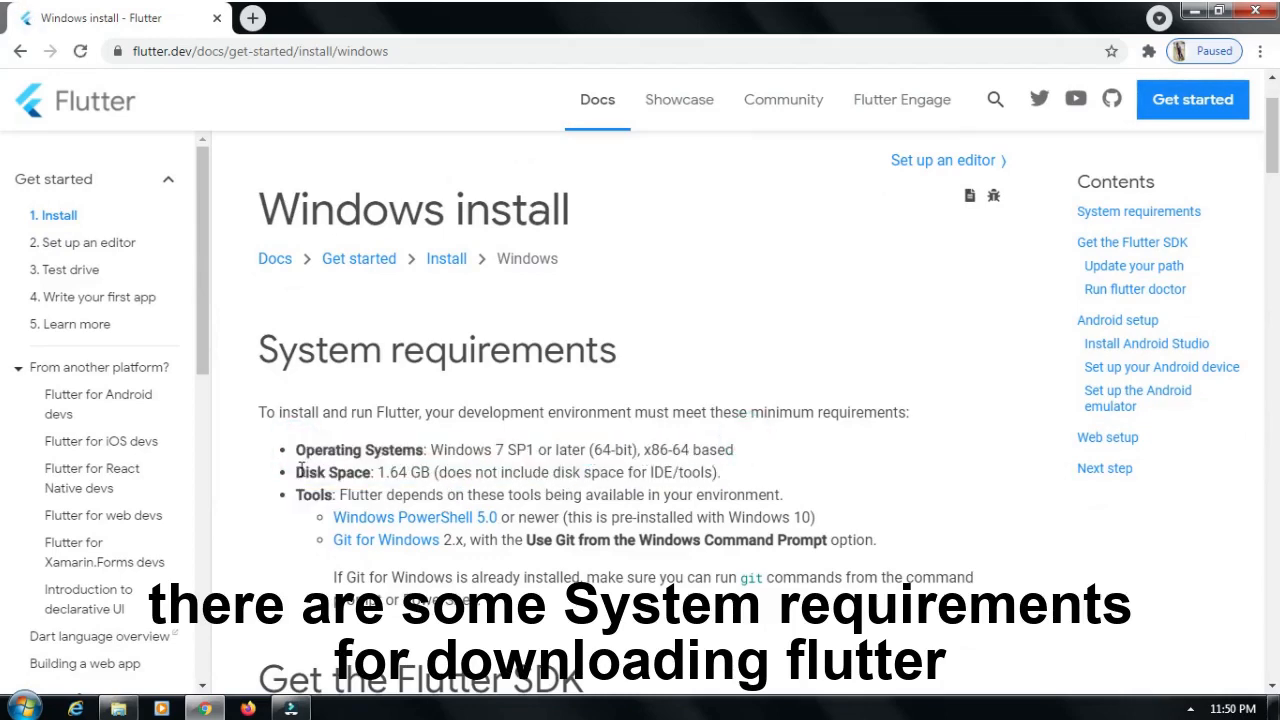
{"action": "left_click_drag", "start_coordinate": [297, 468], "coordinate": [737, 487]}
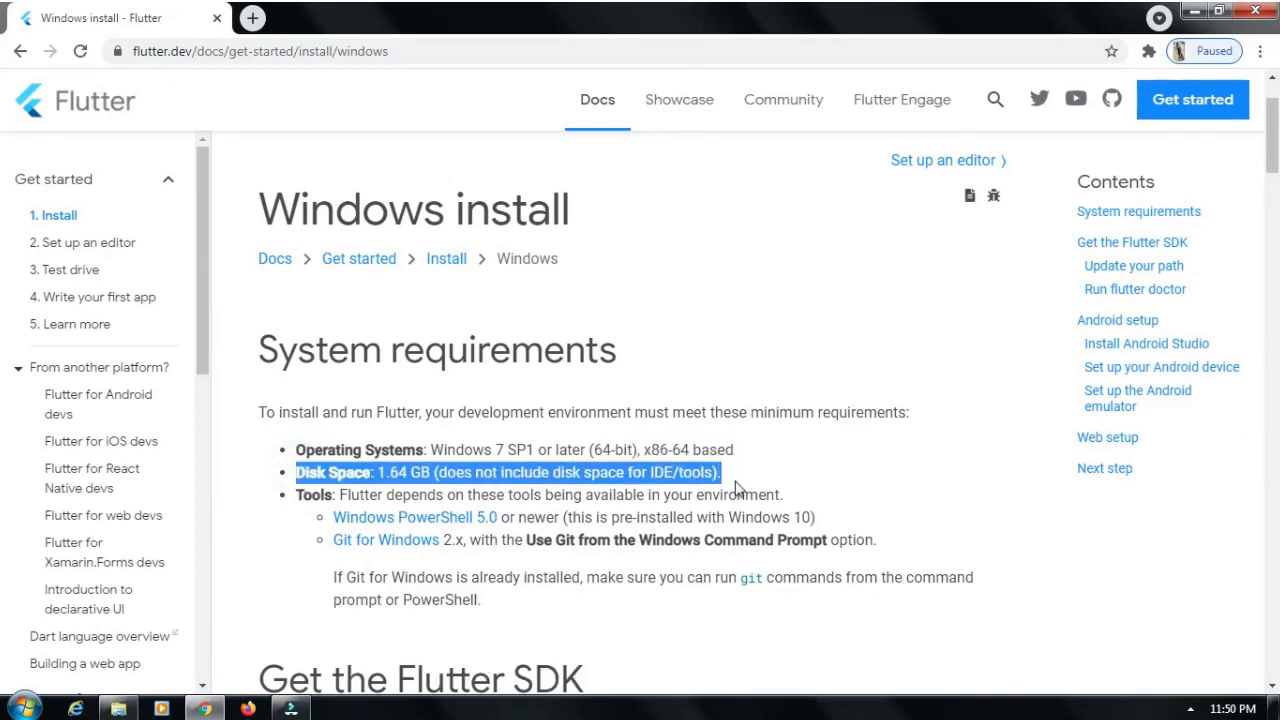
{"action": "left_click", "coordinate": [439, 490]}
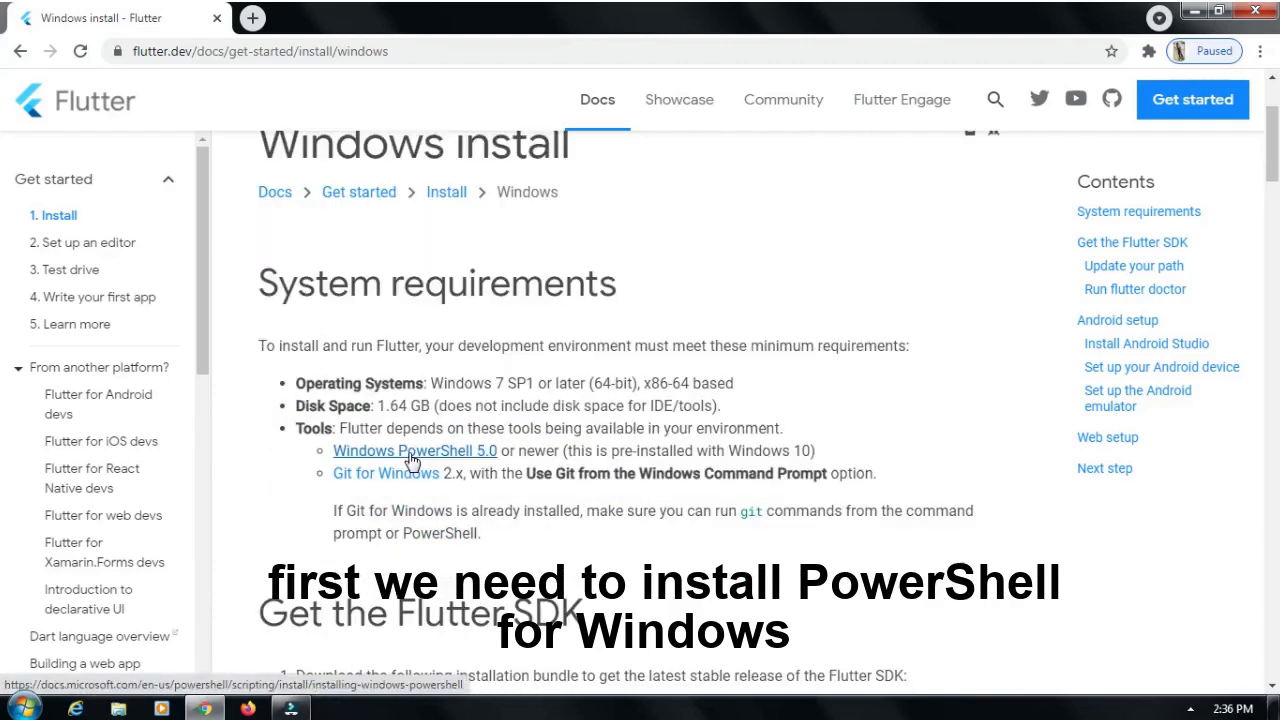
- Open the Windows PowerShell 5.0 requirement in a separate browser page and follow it to the PowerShell download release
{"action": "right_click", "coordinate": [411, 458]}
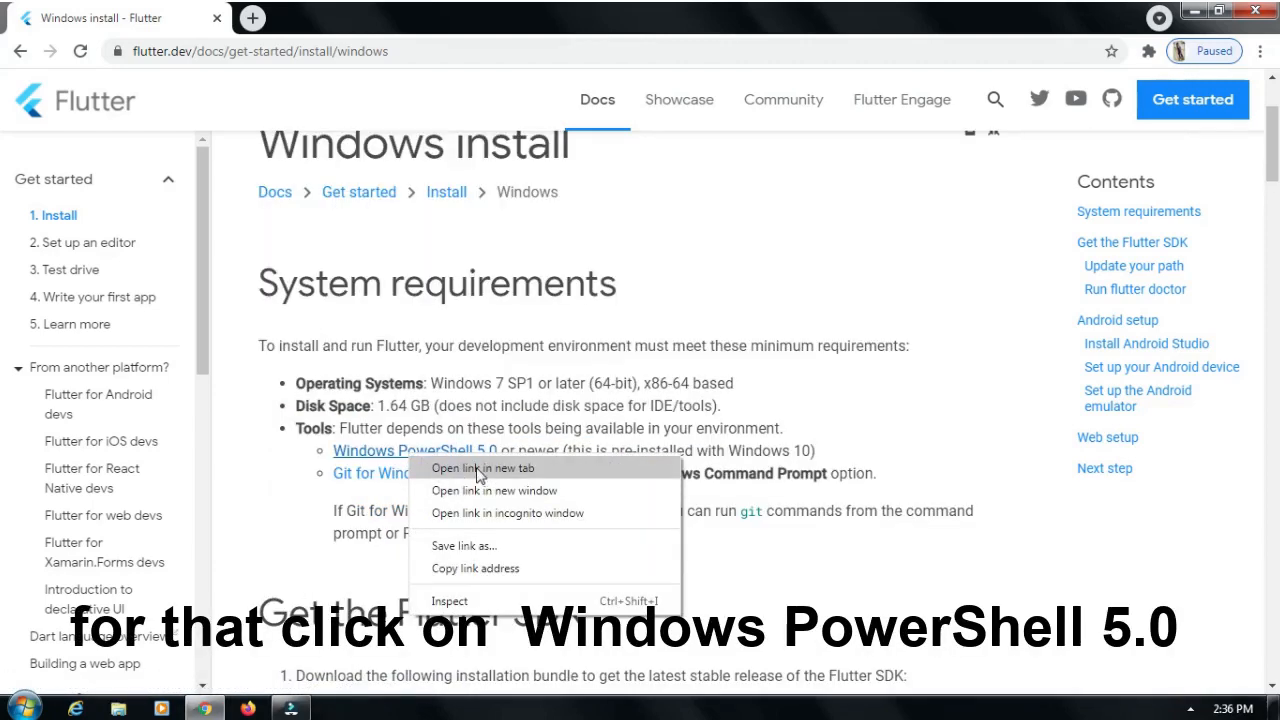
{"action": "left_click", "coordinate": [480, 469]}
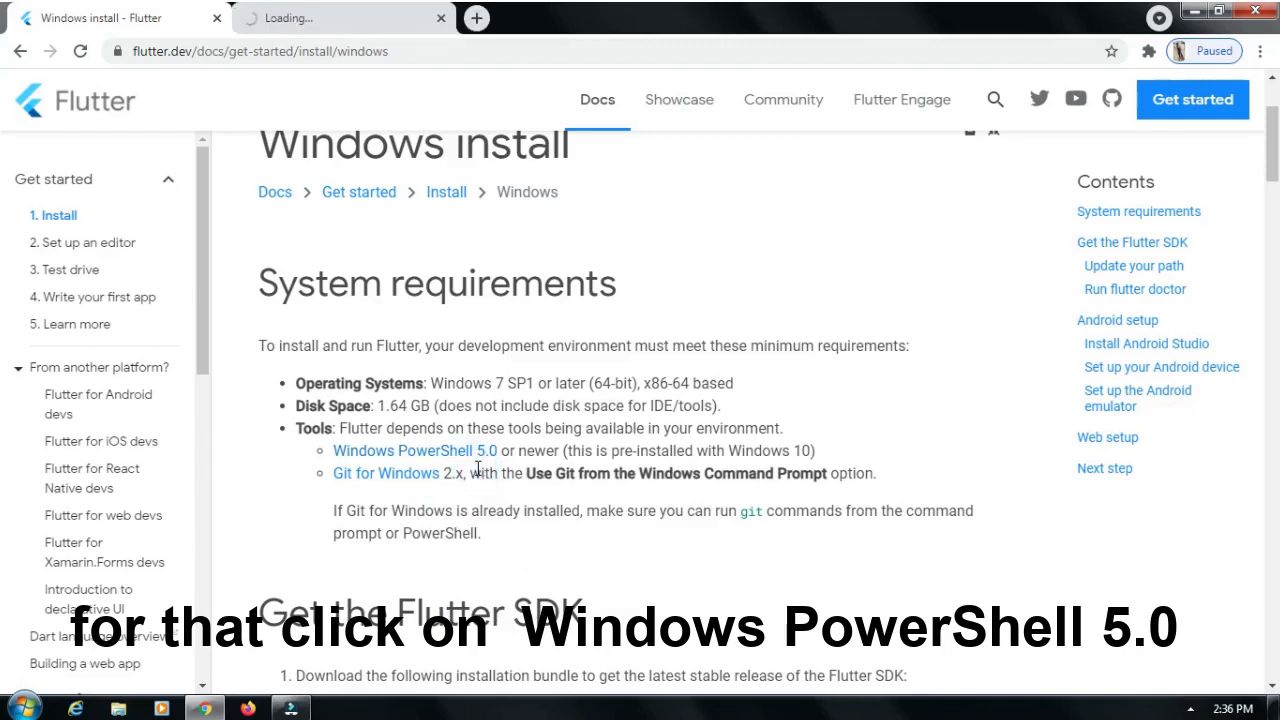
{"action": "left_click", "coordinate": [336, 30]}
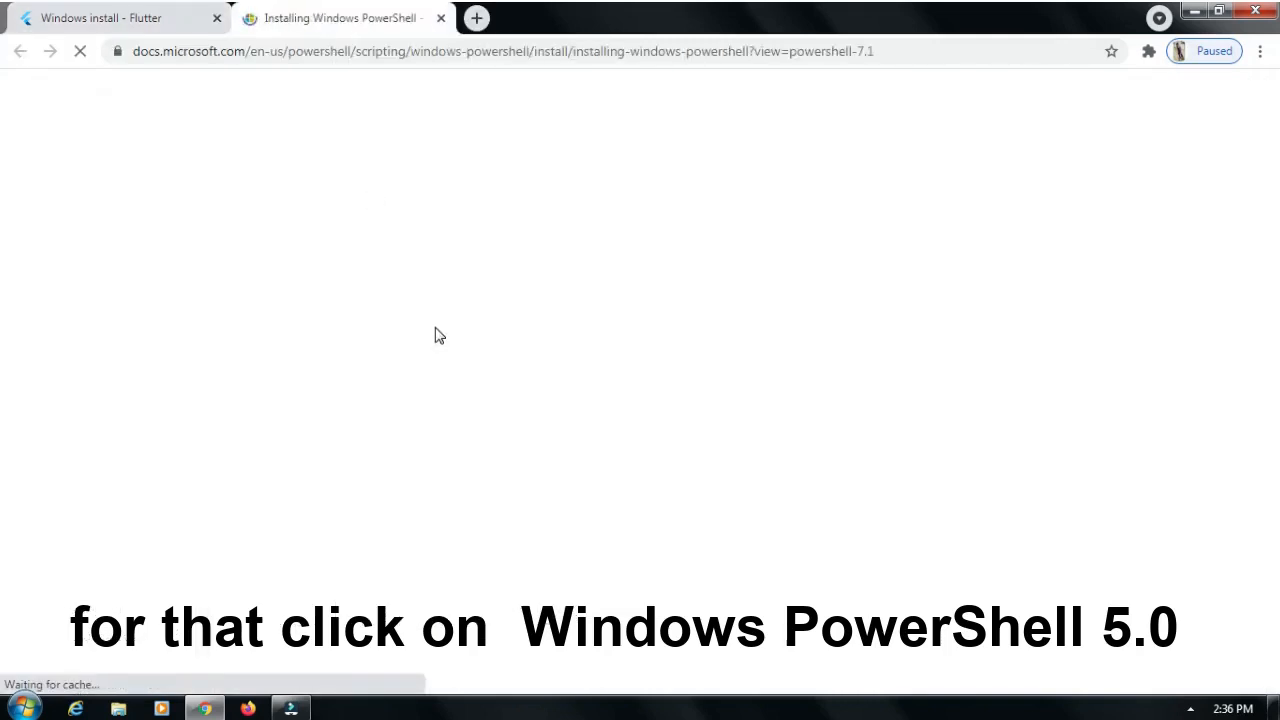
{"action": "triple_click", "coordinate": [392, 428]}
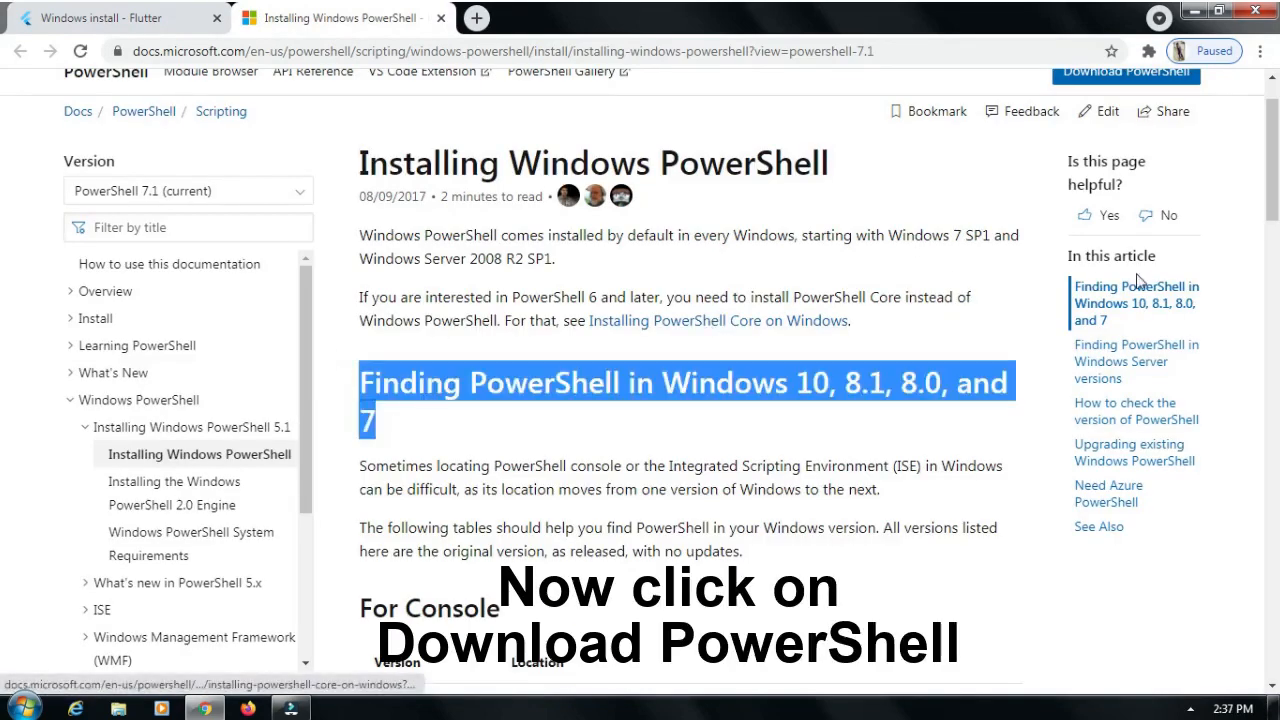
{"action": "scroll", "coordinate": [3, 130], "scroll_direction": "up", "scroll_amount": 1}
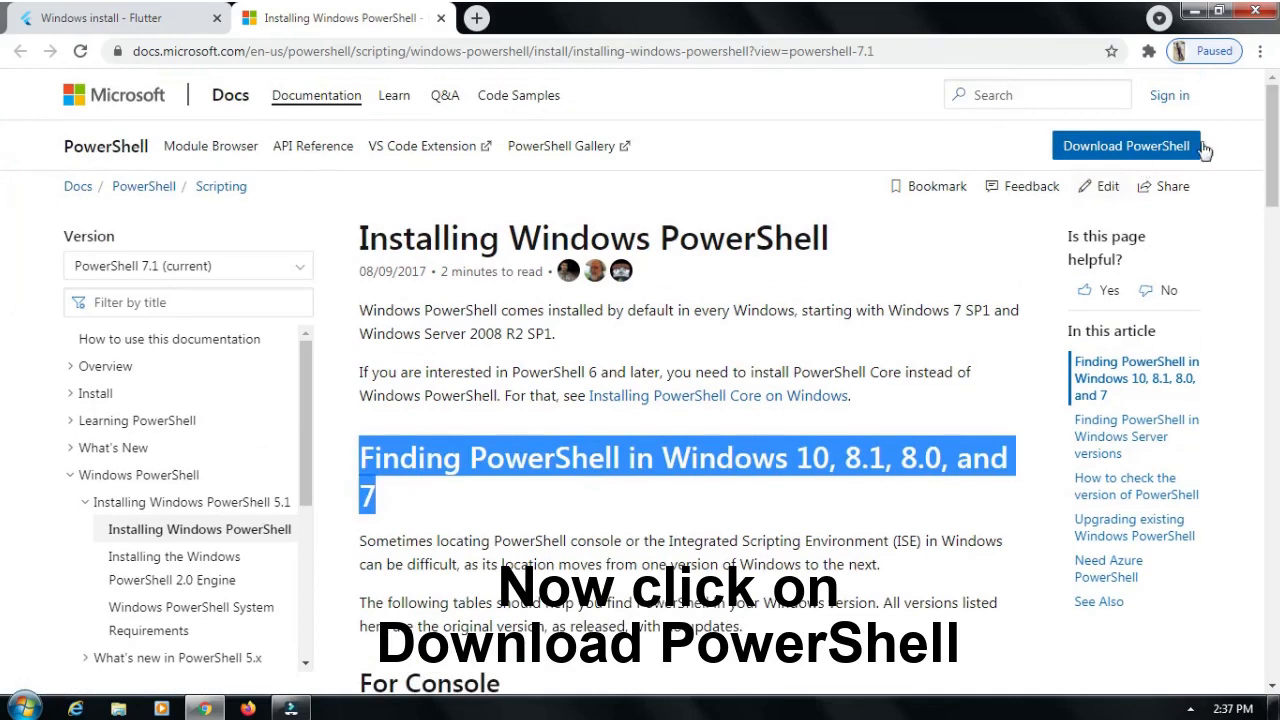
{"action": "left_click", "coordinate": [1140, 146]}
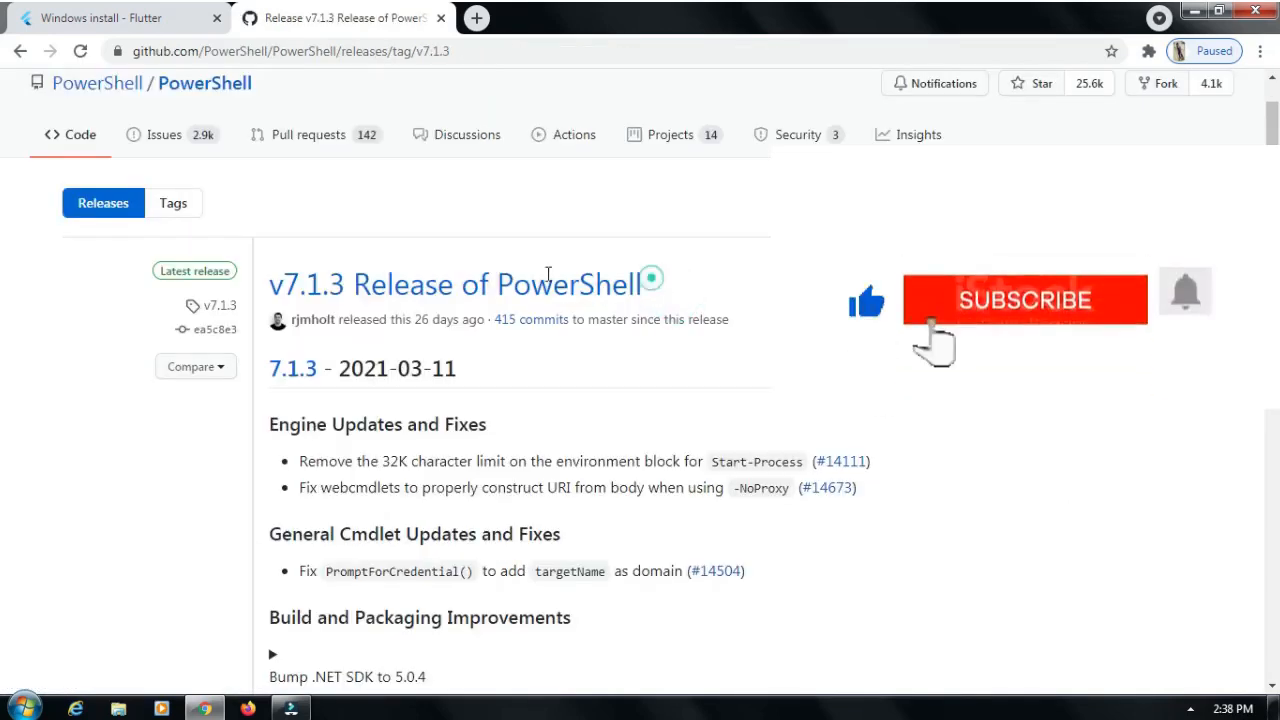
- Download PowerShell-7.1.3-win-x64.zip from the v7.1.3 release assets and show it in the browser's downloads list
{"action": "left_click_drag", "start_coordinate": [643, 286], "coordinate": [272, 285]}
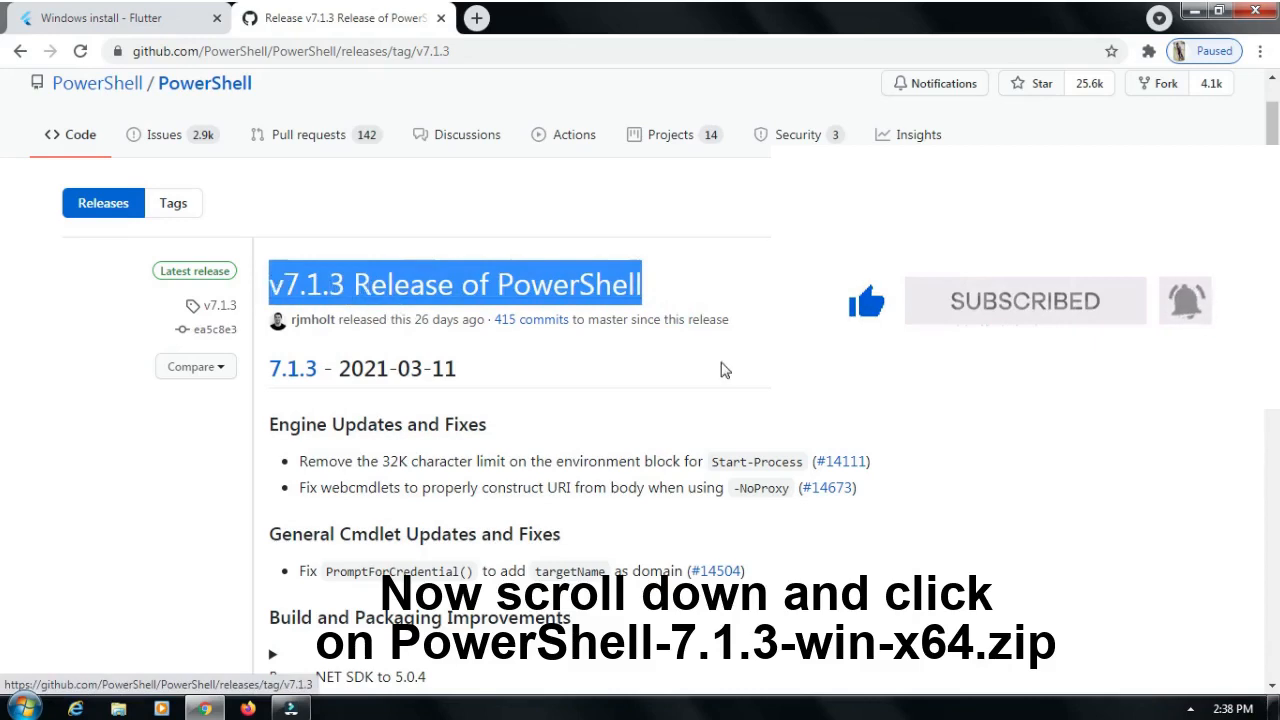
{"action": "scroll", "coordinate": [6, 200], "scroll_direction": "down", "scroll_amount": 7}
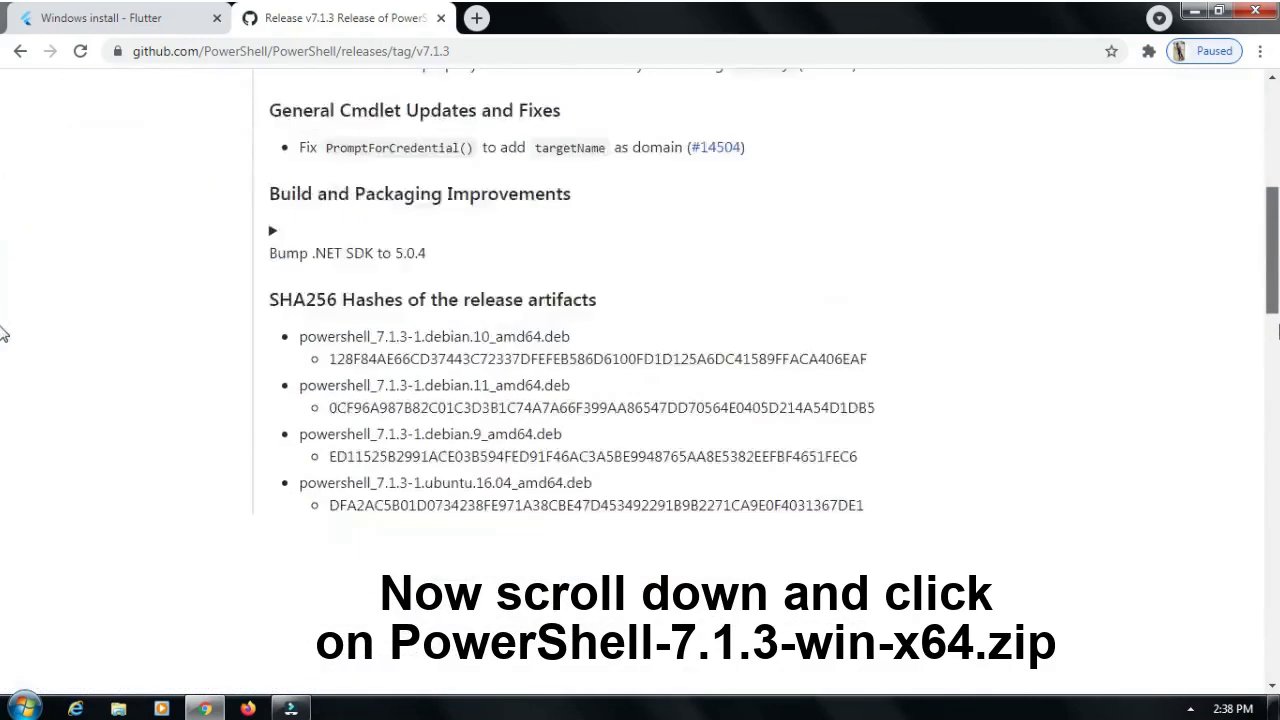
{"action": "scroll", "coordinate": [3, 418], "scroll_direction": "down", "scroll_amount": 5}
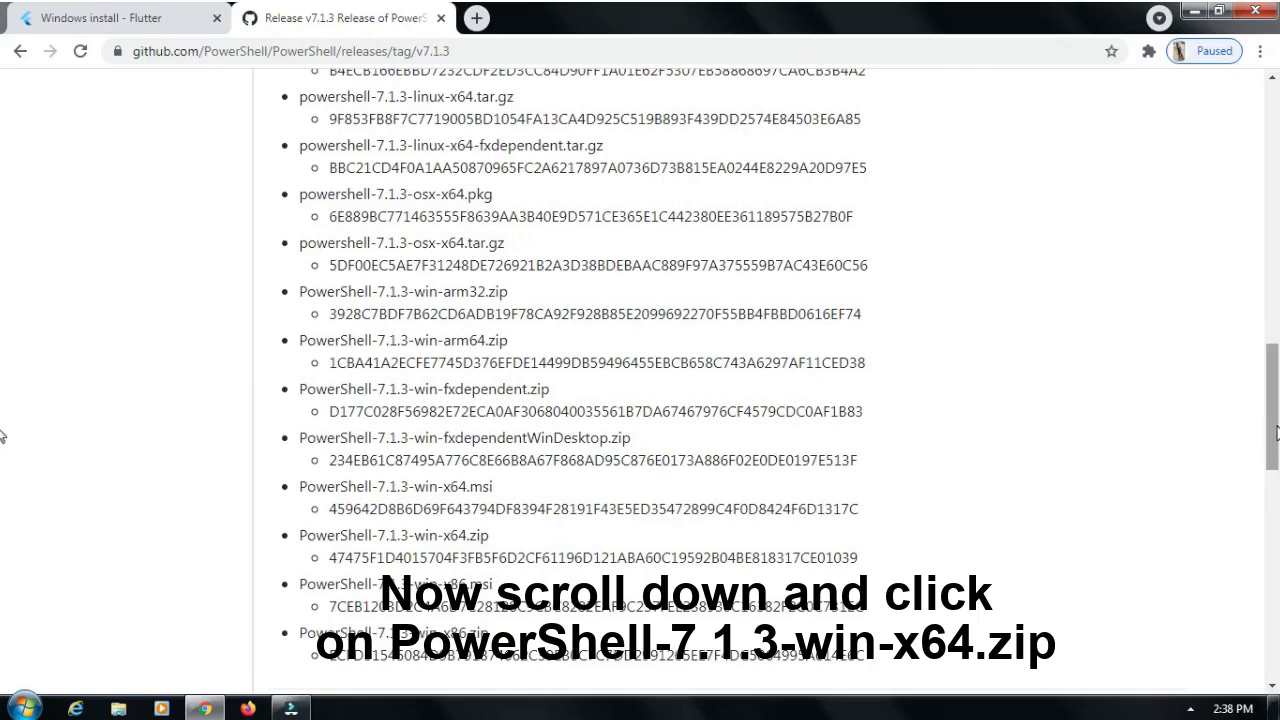
{"action": "scroll", "coordinate": [3, 436], "scroll_direction": "down", "scroll_amount": 5}
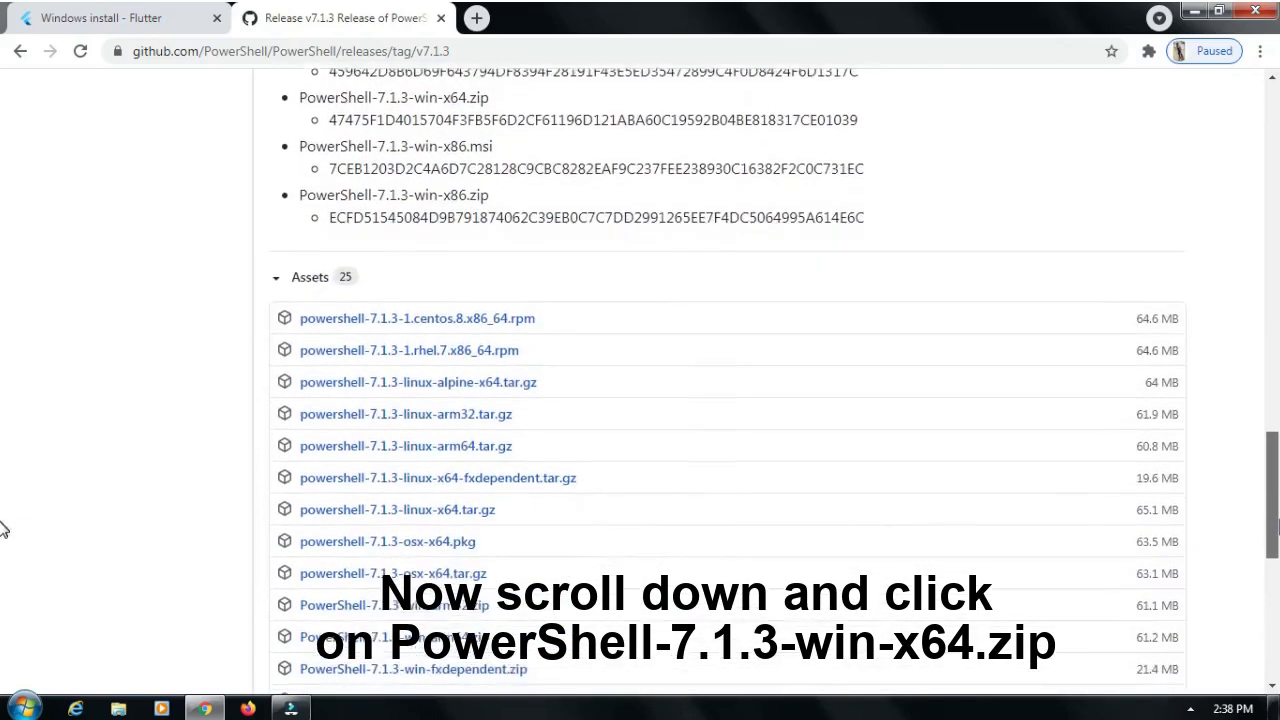
{"action": "scroll", "coordinate": [3, 530], "scroll_direction": "down", "scroll_amount": 3}
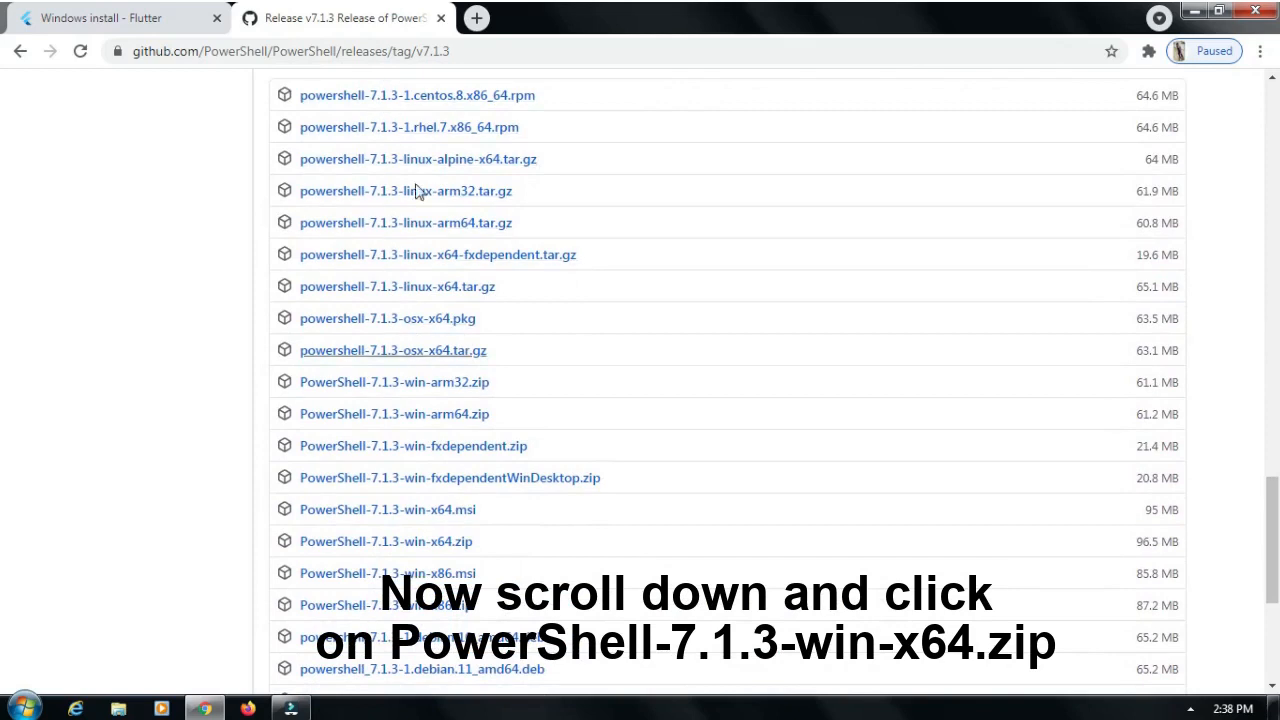
{"action": "left_click", "coordinate": [421, 553]}
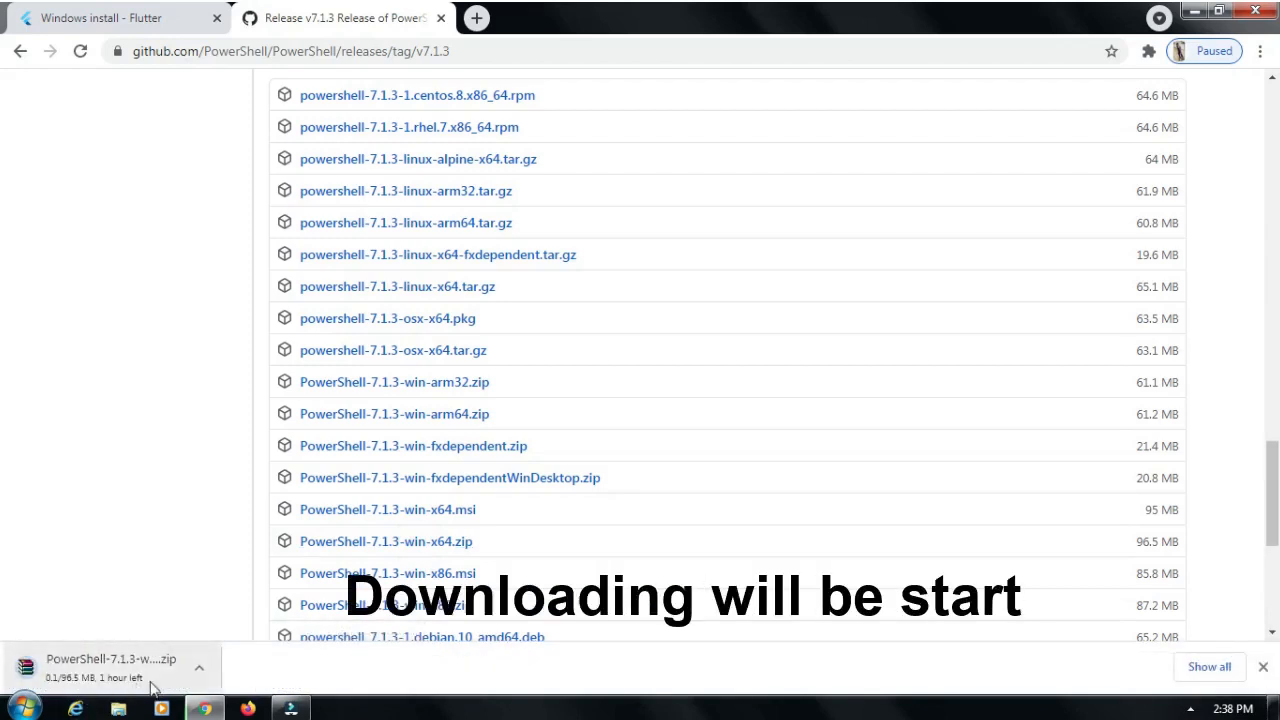
{"action": "left_click", "coordinate": [1260, 51]}
{"action": "left_click", "coordinate": [1135, 182]}
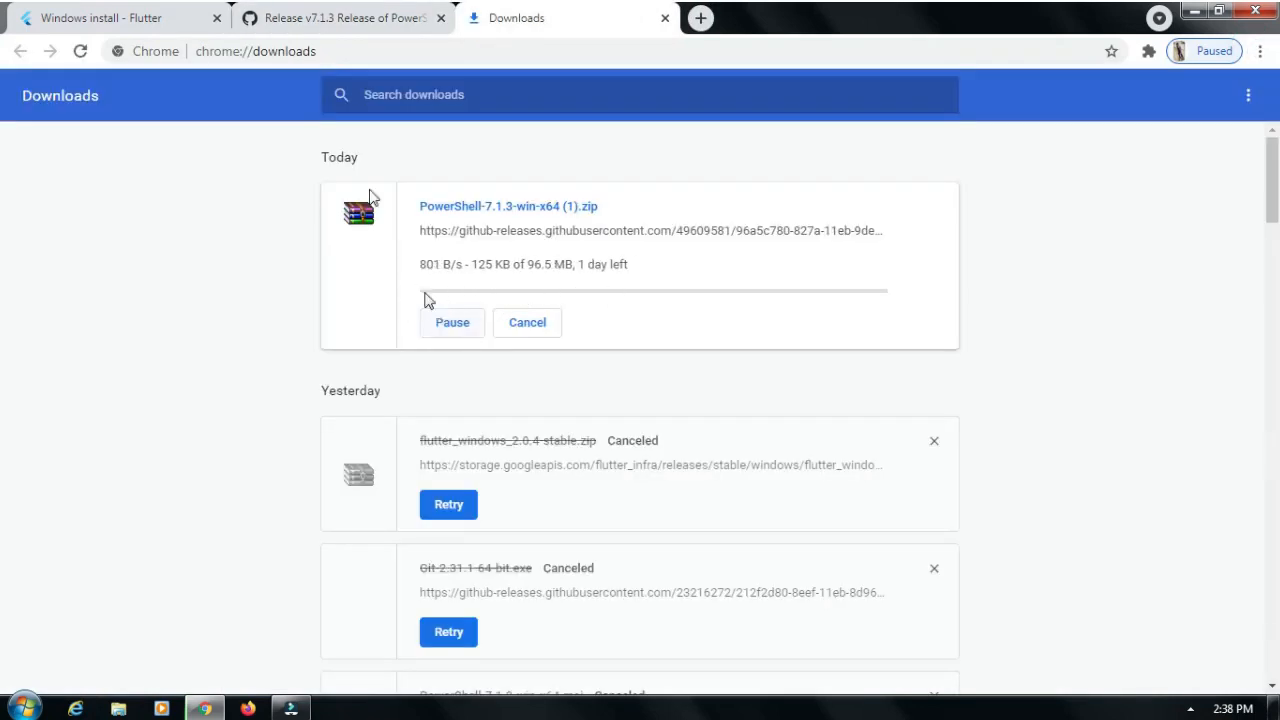
- Download the 64-bit Git for Windows Setup through the Git link in Flutter's requirements and check it in the downloads list
{"action": "left_click", "coordinate": [137, 30]}
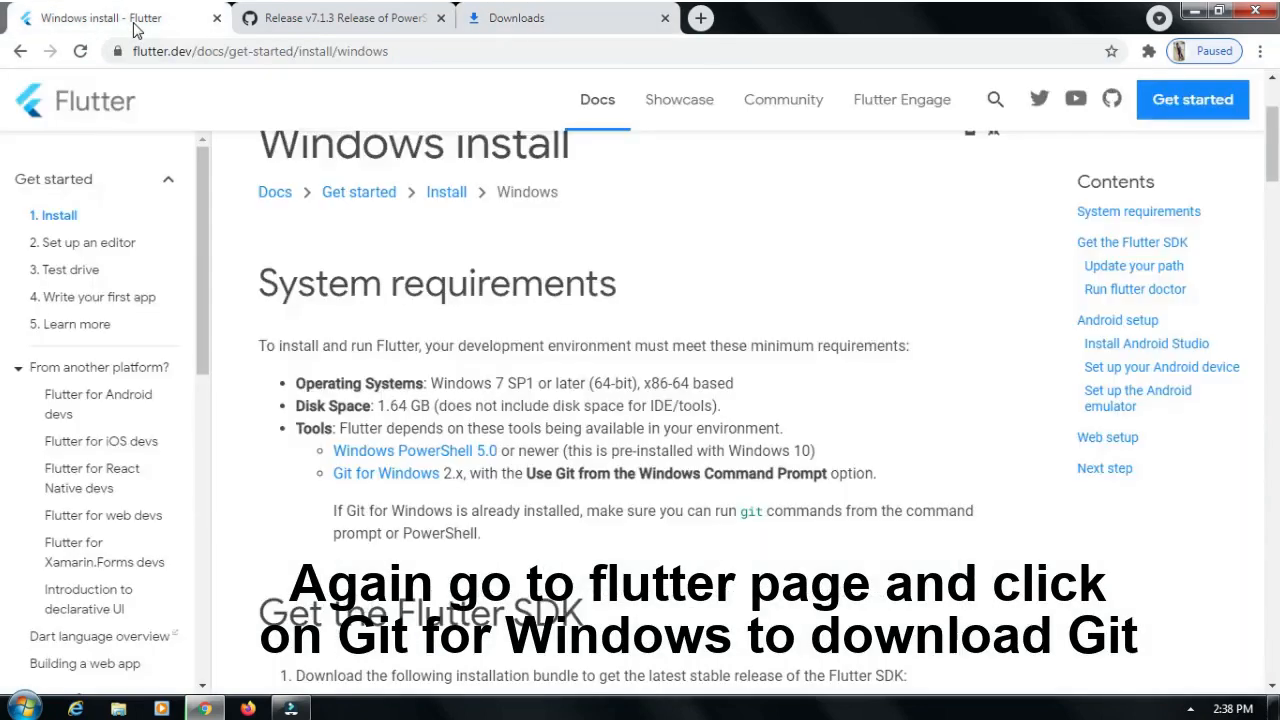
{"action": "right_click", "coordinate": [372, 487]}
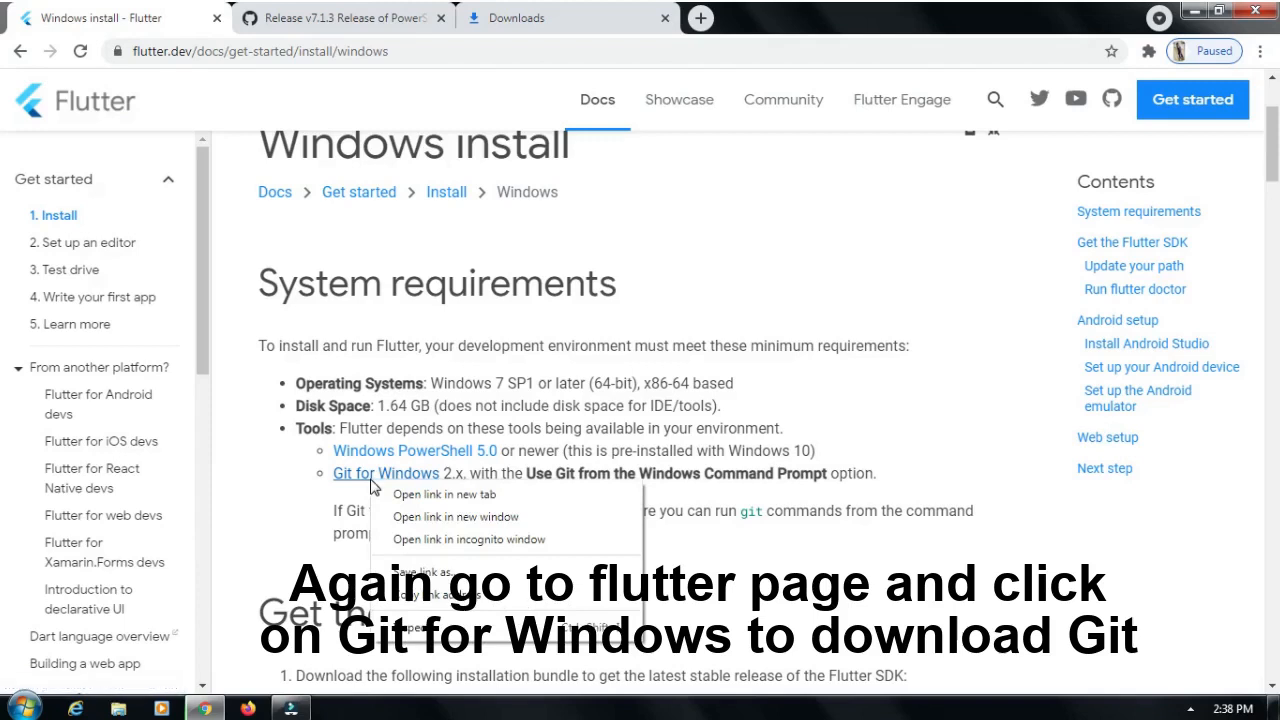
{"action": "left_click", "coordinate": [440, 500]}
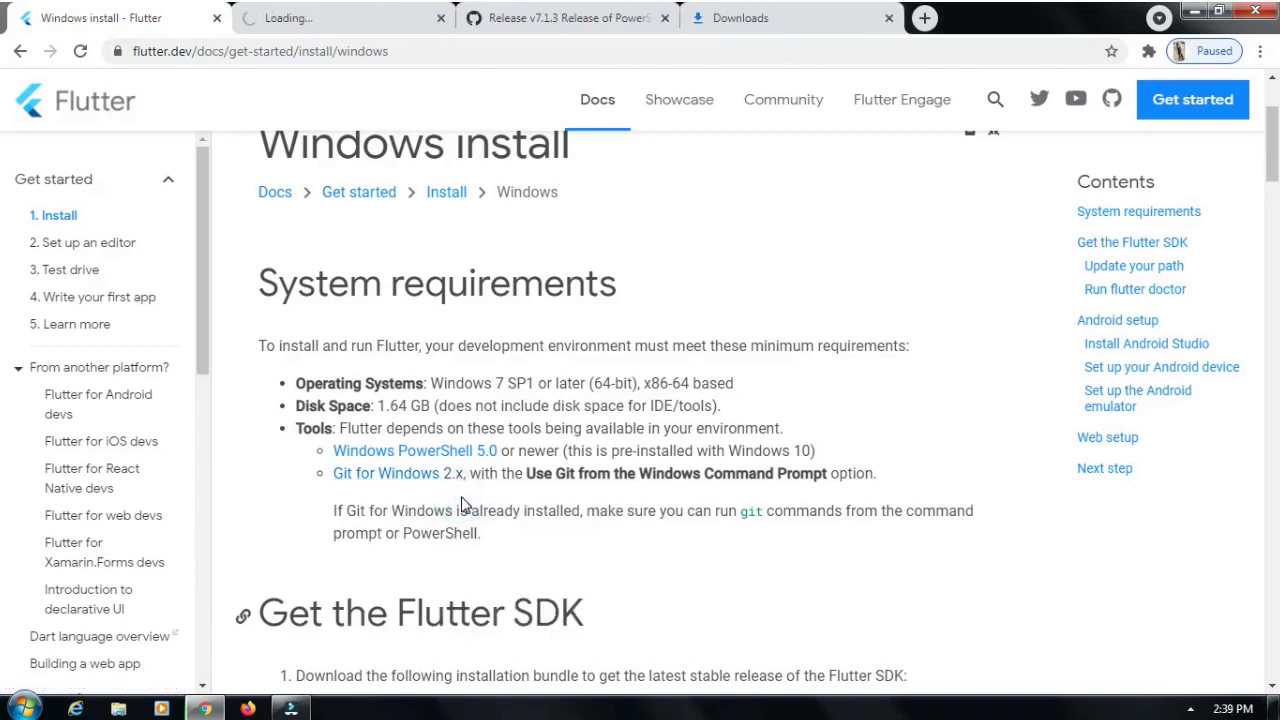
{"action": "left_click", "coordinate": [340, 18]}
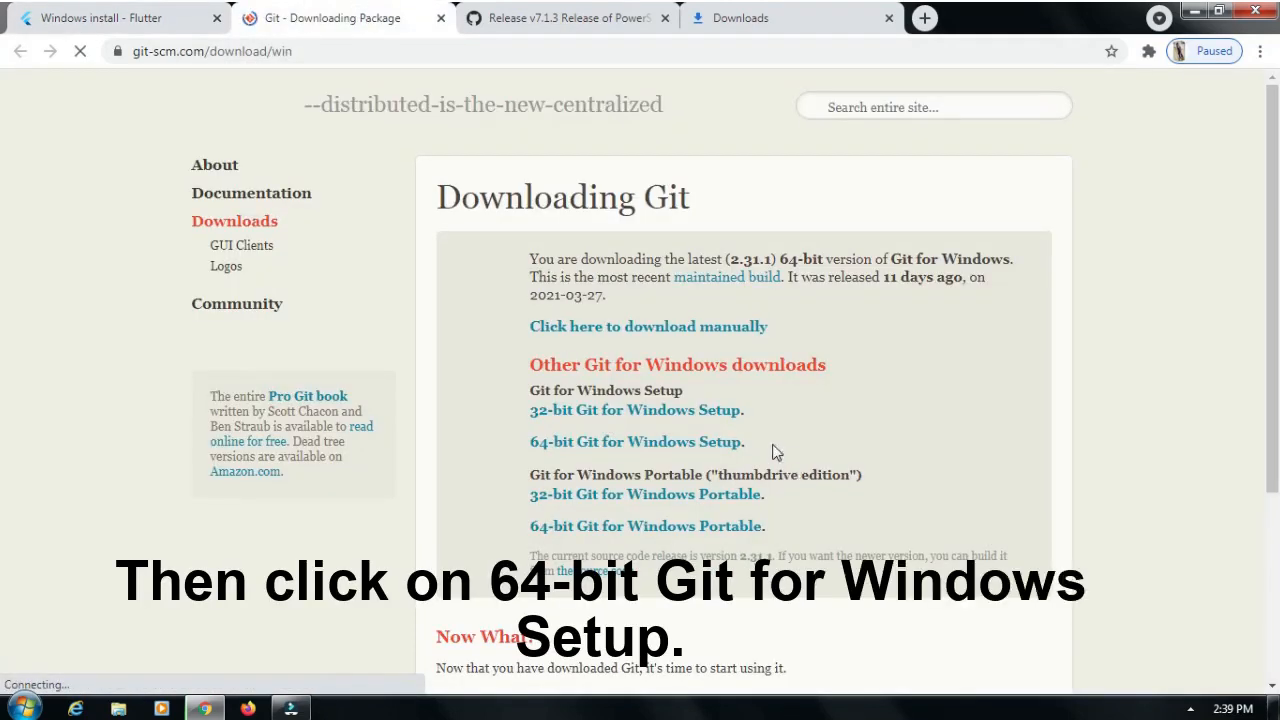
{"action": "left_click_drag", "start_coordinate": [745, 443], "coordinate": [530, 450]}
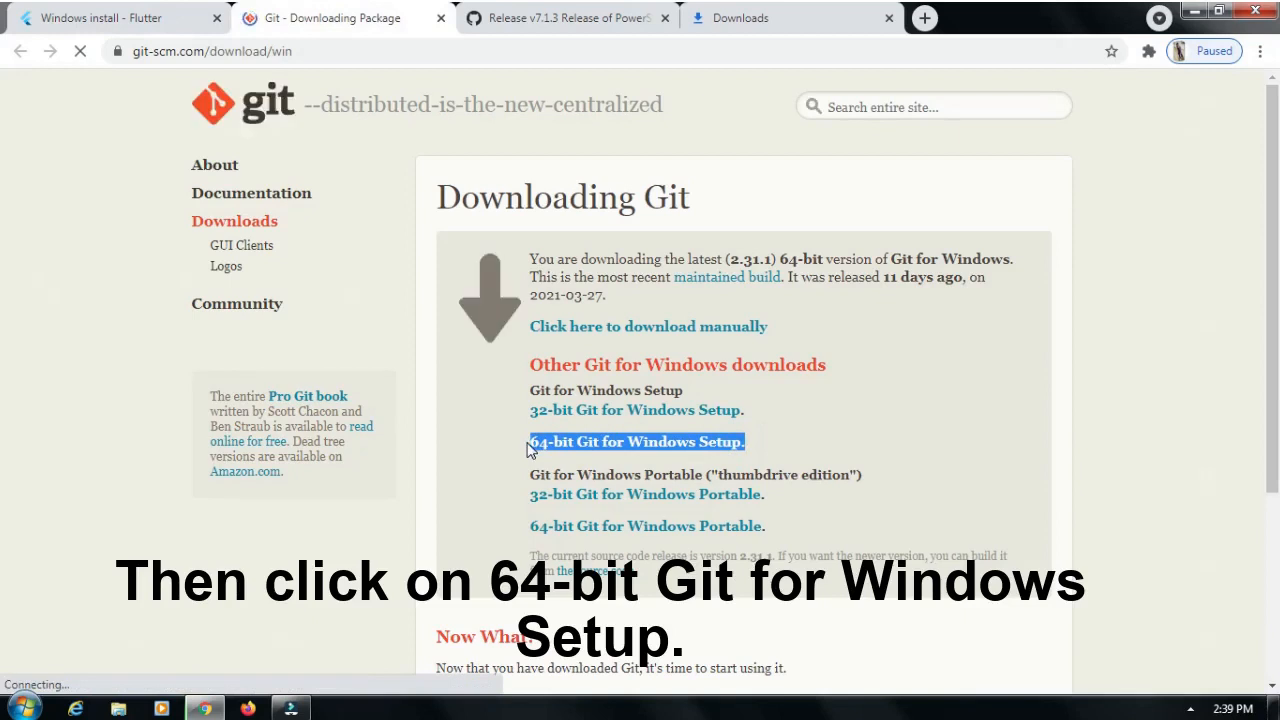
{"action": "left_click", "coordinate": [623, 451]}
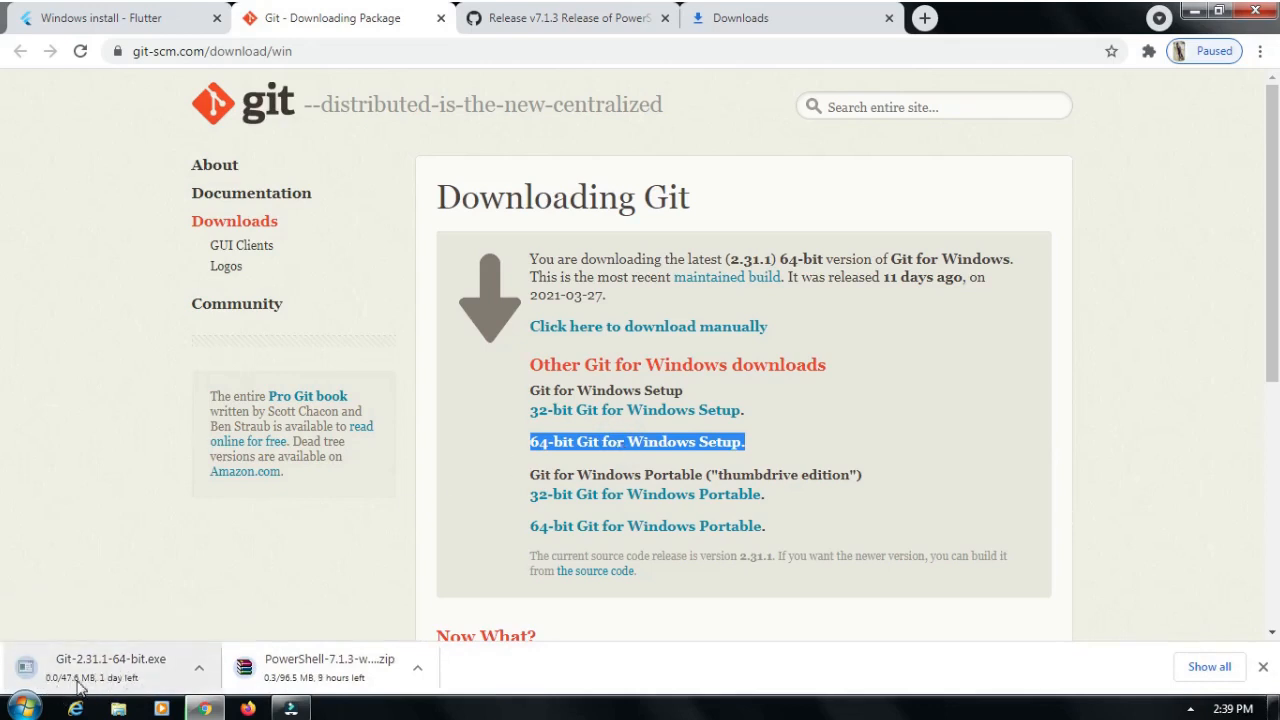
{"action": "left_click", "coordinate": [795, 31]}
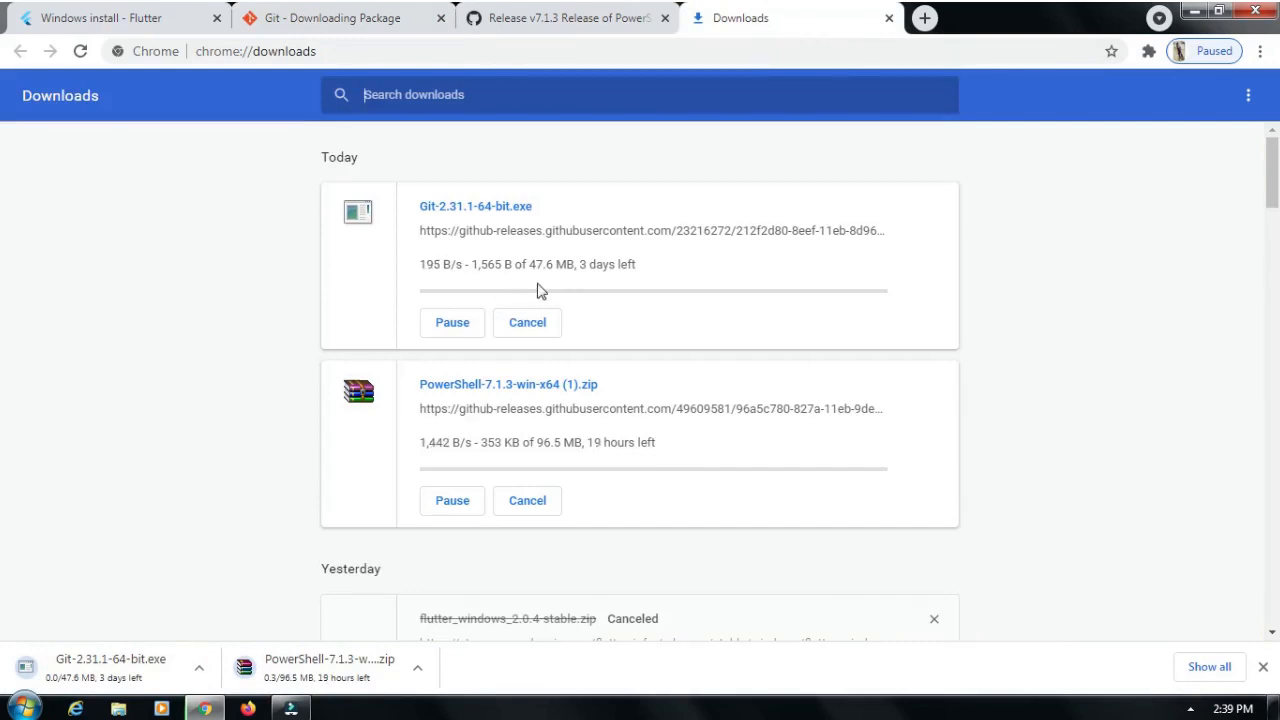
- Return to Flutter's Windows install page and download the SDK bundle flutter_windows_2.0.4-stable.zip
{"action": "left_click", "coordinate": [138, 28]}
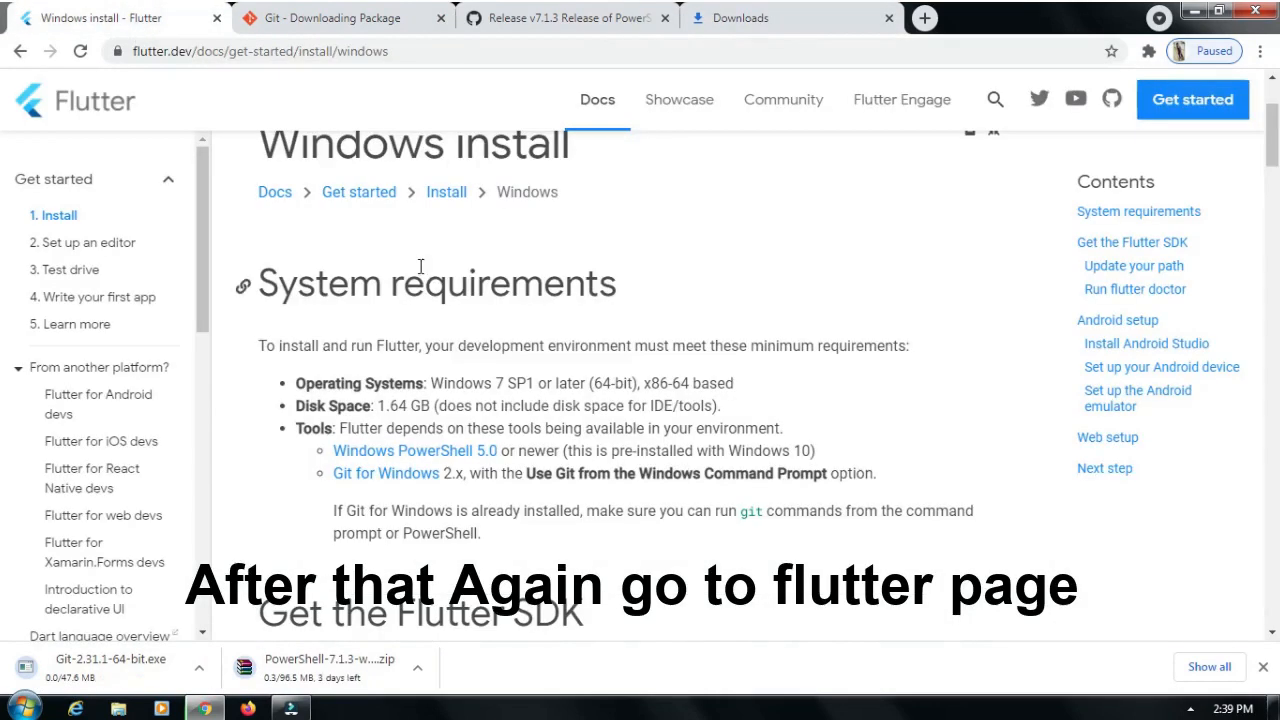
{"action": "scroll", "coordinate": [420, 265], "scroll_direction": "down", "scroll_amount": 3}
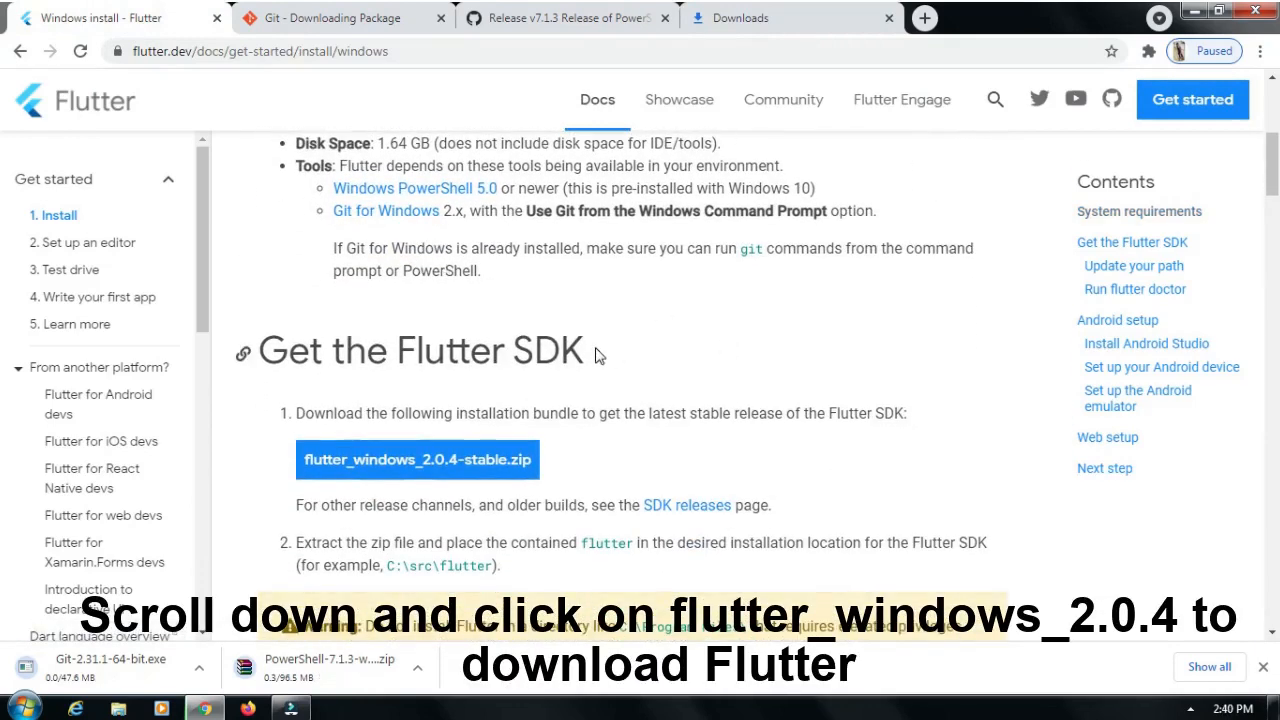
{"action": "left_click_drag", "start_coordinate": [595, 355], "coordinate": [243, 353]}
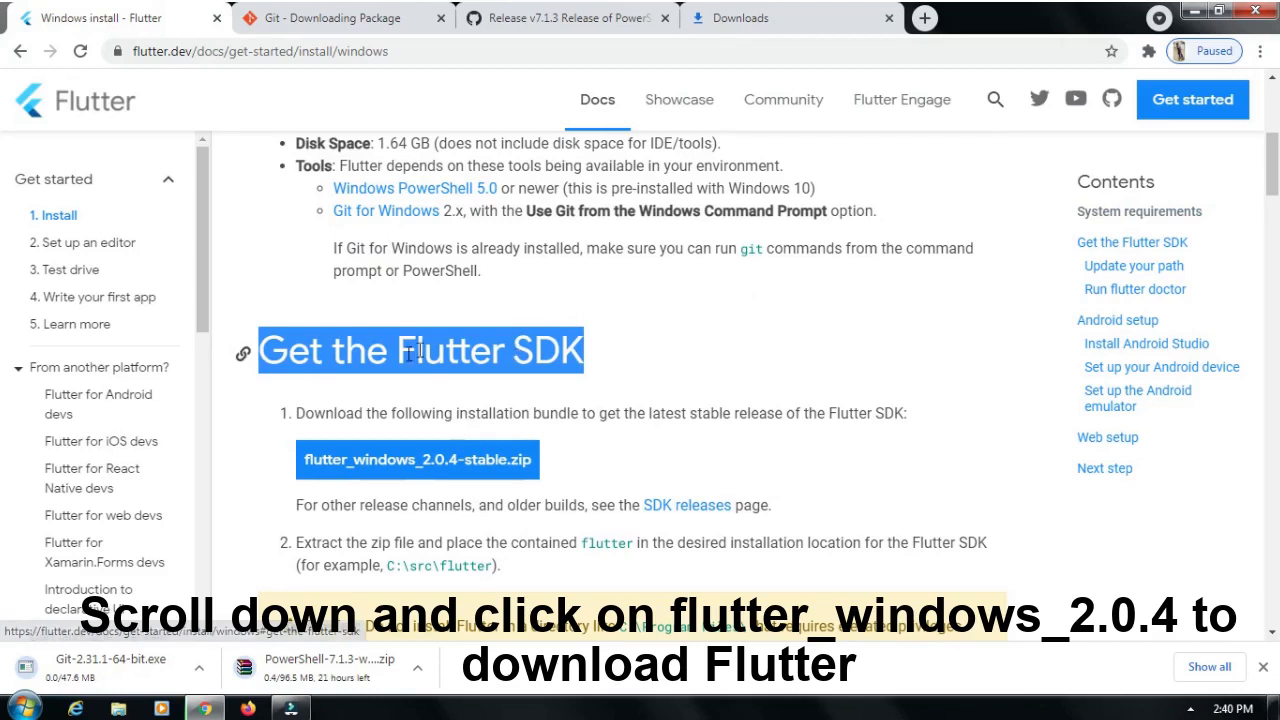
{"action": "left_click", "coordinate": [420, 466]}
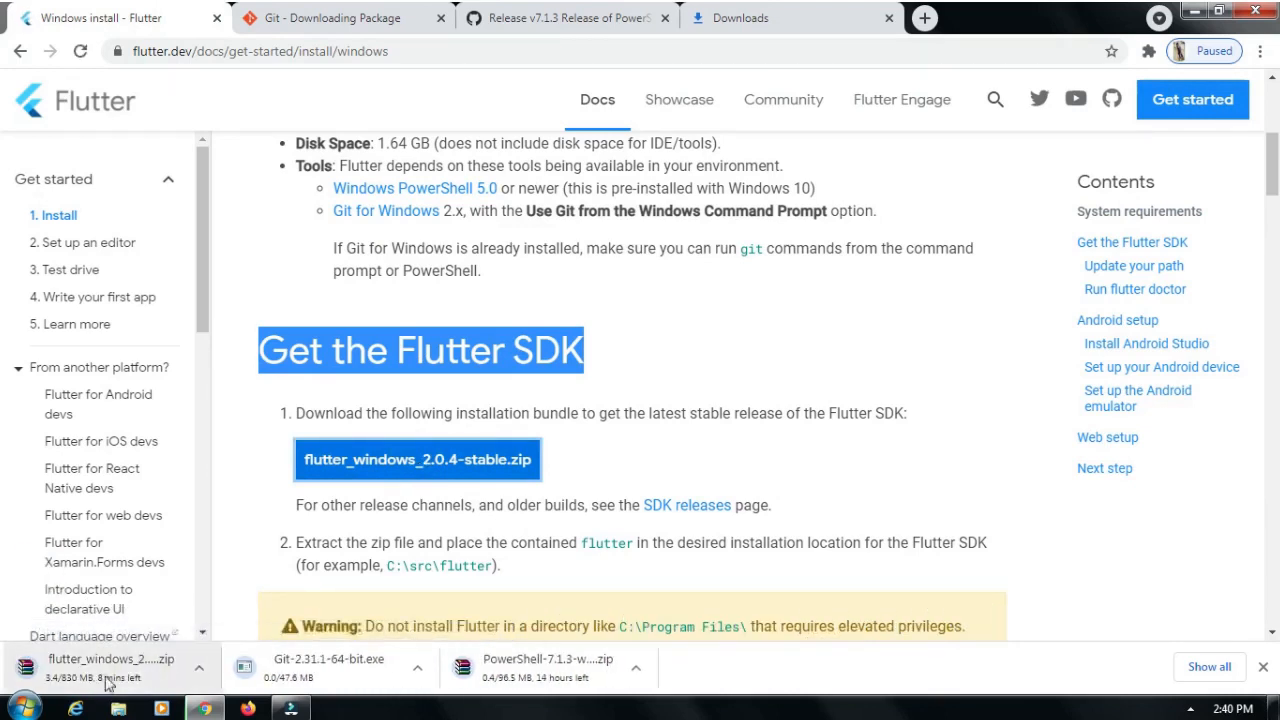
- Show the downloaded flutter_windows_2.0.3-stable.zip in its folder from the browser's downloads list
{"action": "left_click", "coordinate": [785, 34]}
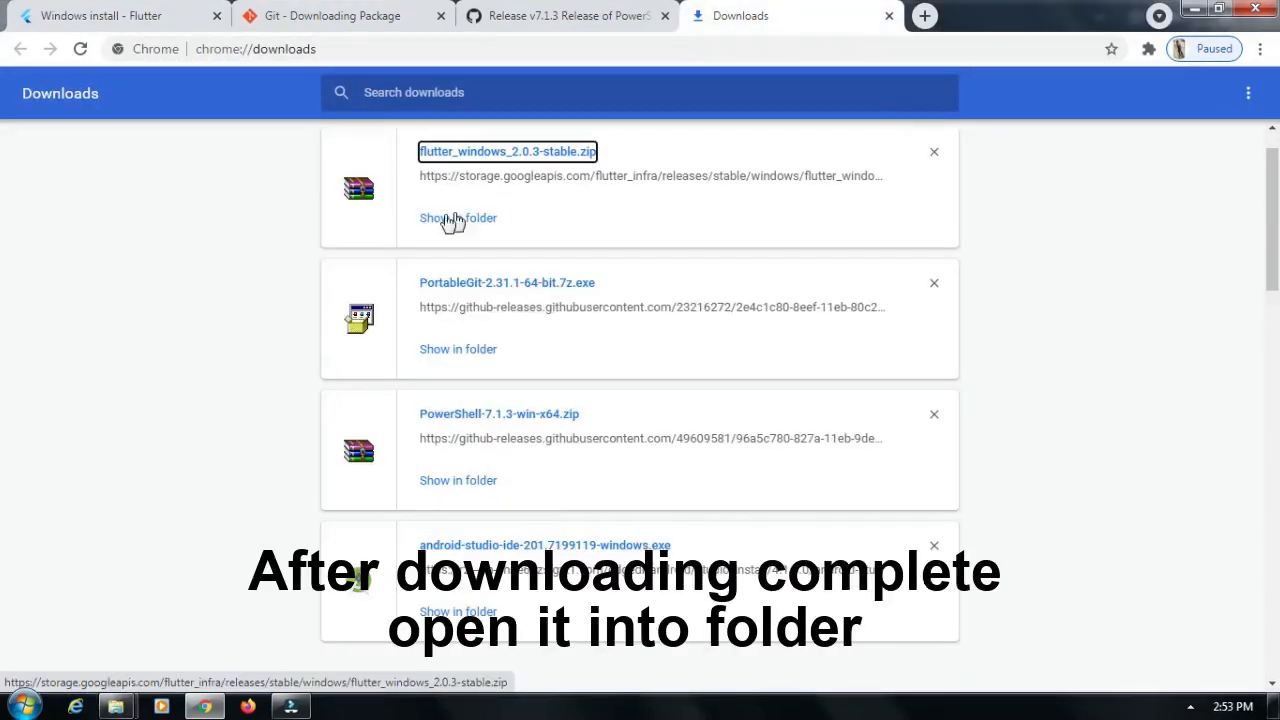
{"action": "left_click", "coordinate": [476, 220]}
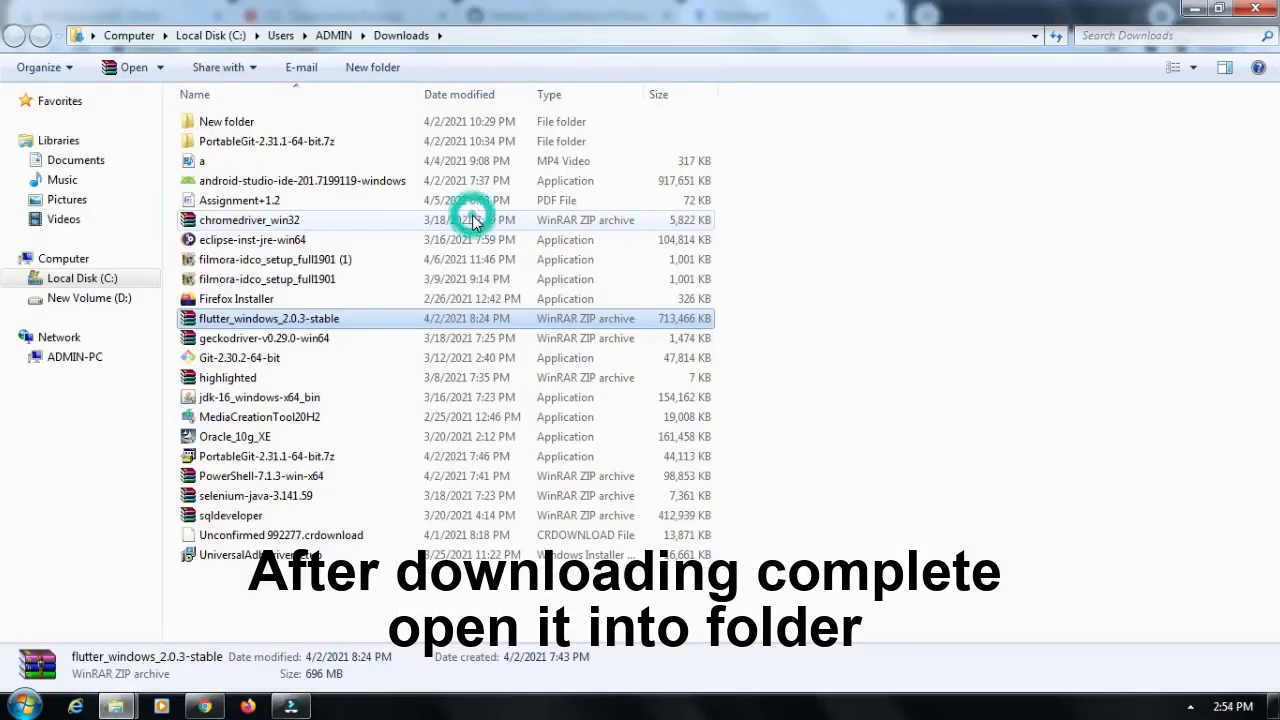
- Extract the flutter_windows_2.0.3-stable archive into a new folder named src on Local Disk (C:)
{"action": "right_click", "coordinate": [408, 320]}
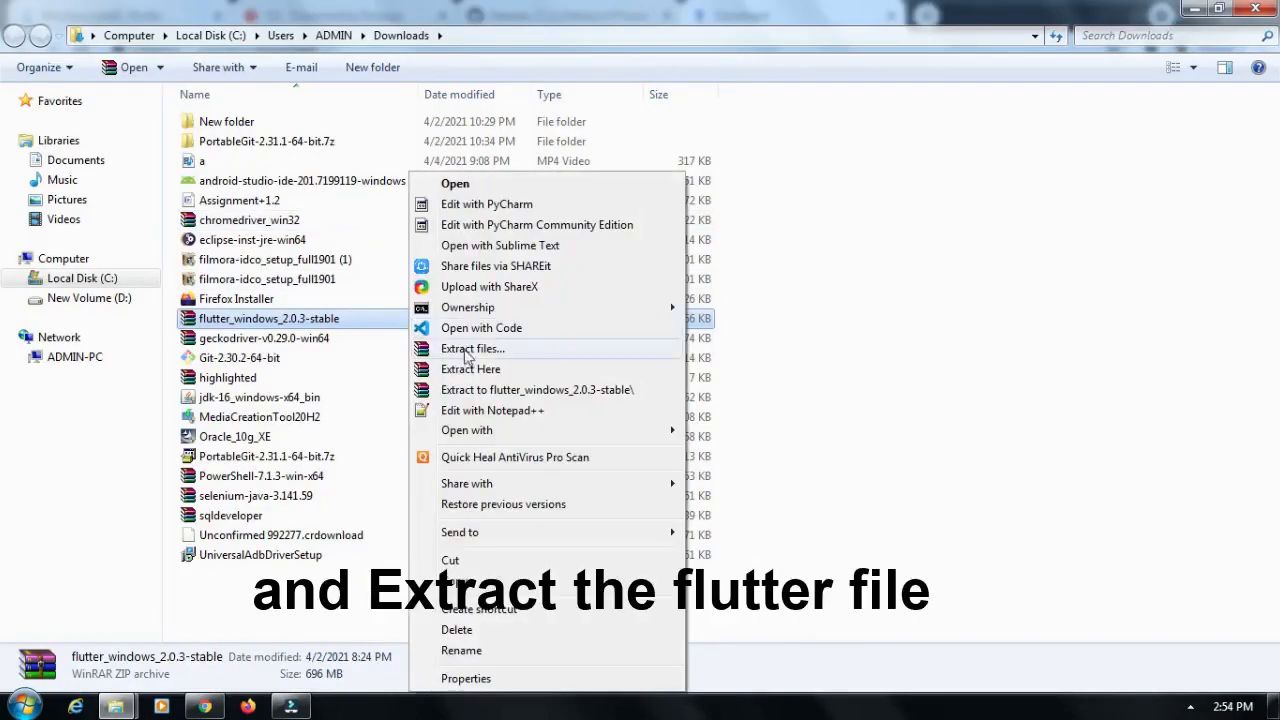
{"action": "left_click", "coordinate": [502, 356]}
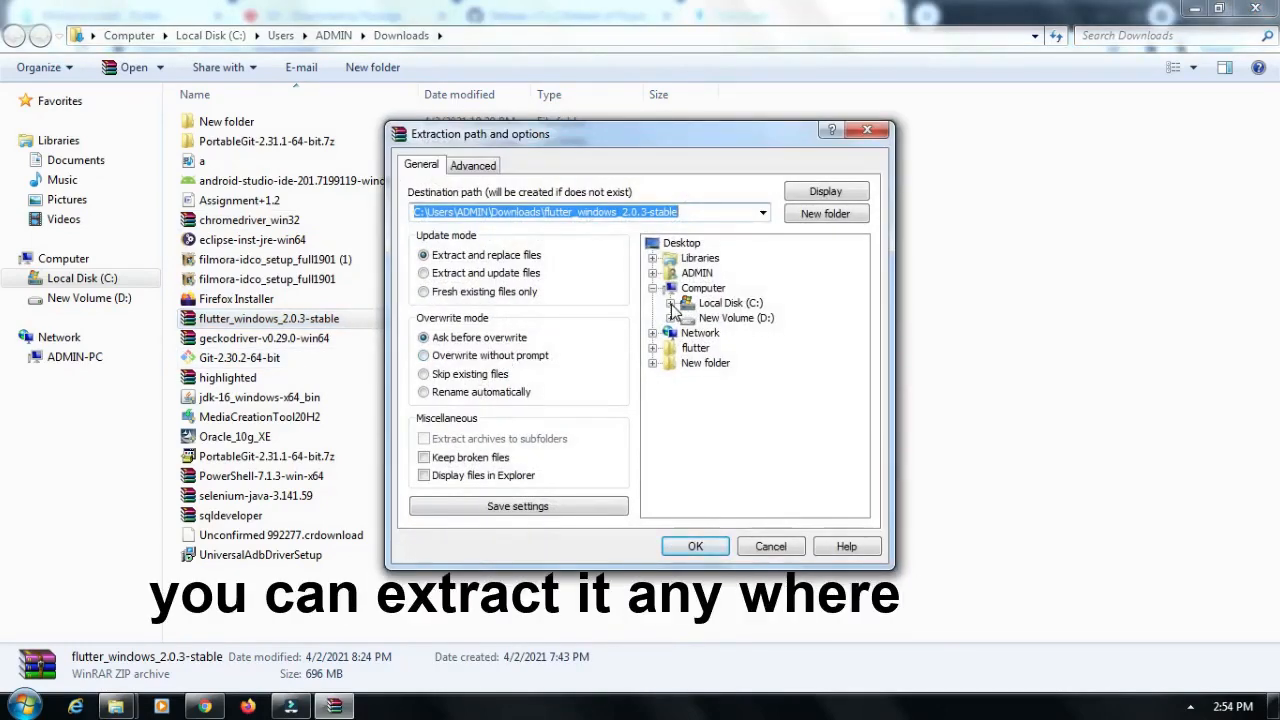
{"action": "left_click", "coordinate": [670, 303]}
{"action": "left_click", "coordinate": [727, 276]}
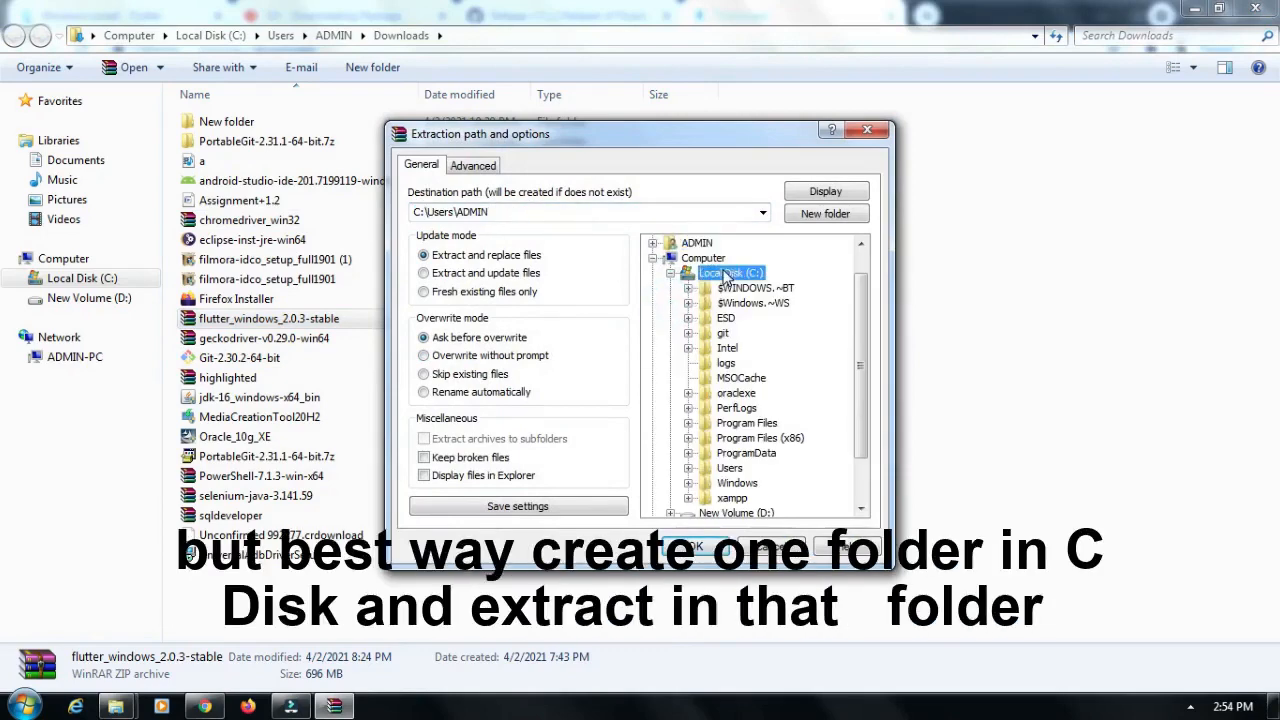
{"action": "left_click", "coordinate": [826, 214]}
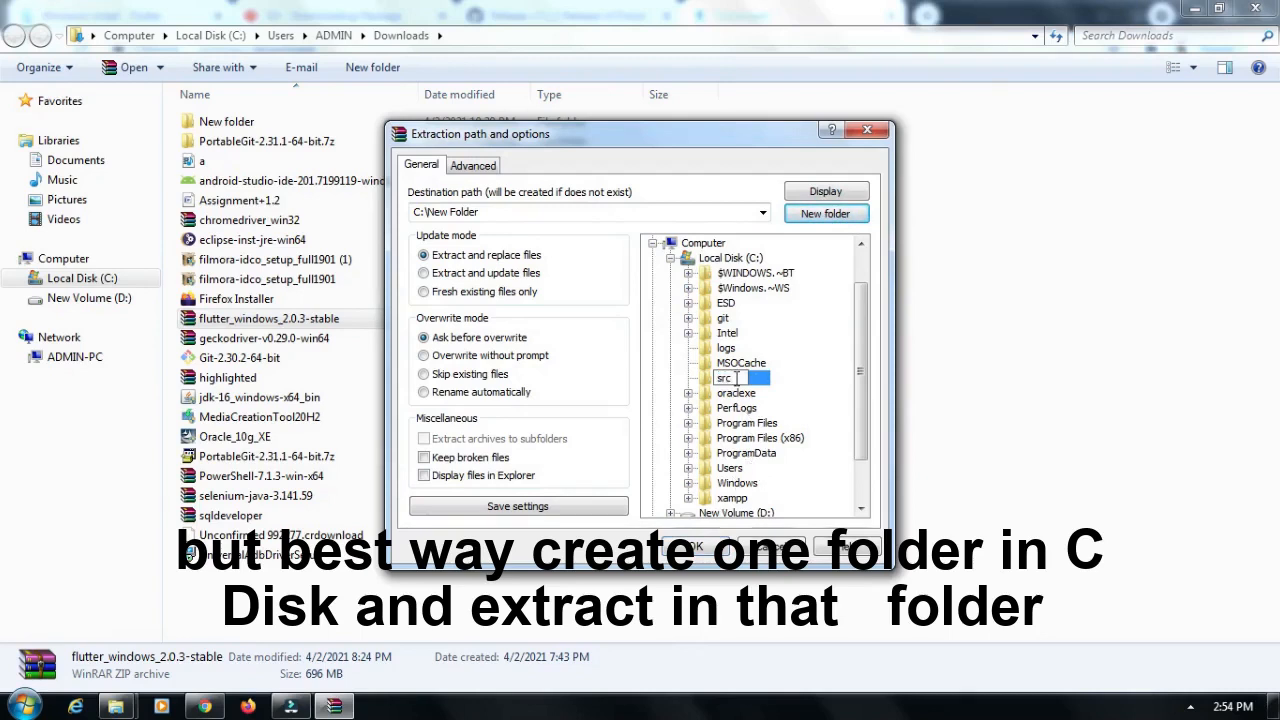
{"action": "left_click_drag", "start_coordinate": [737, 378], "coordinate": [716, 378]}
{"action": "key", "text": "Return"}
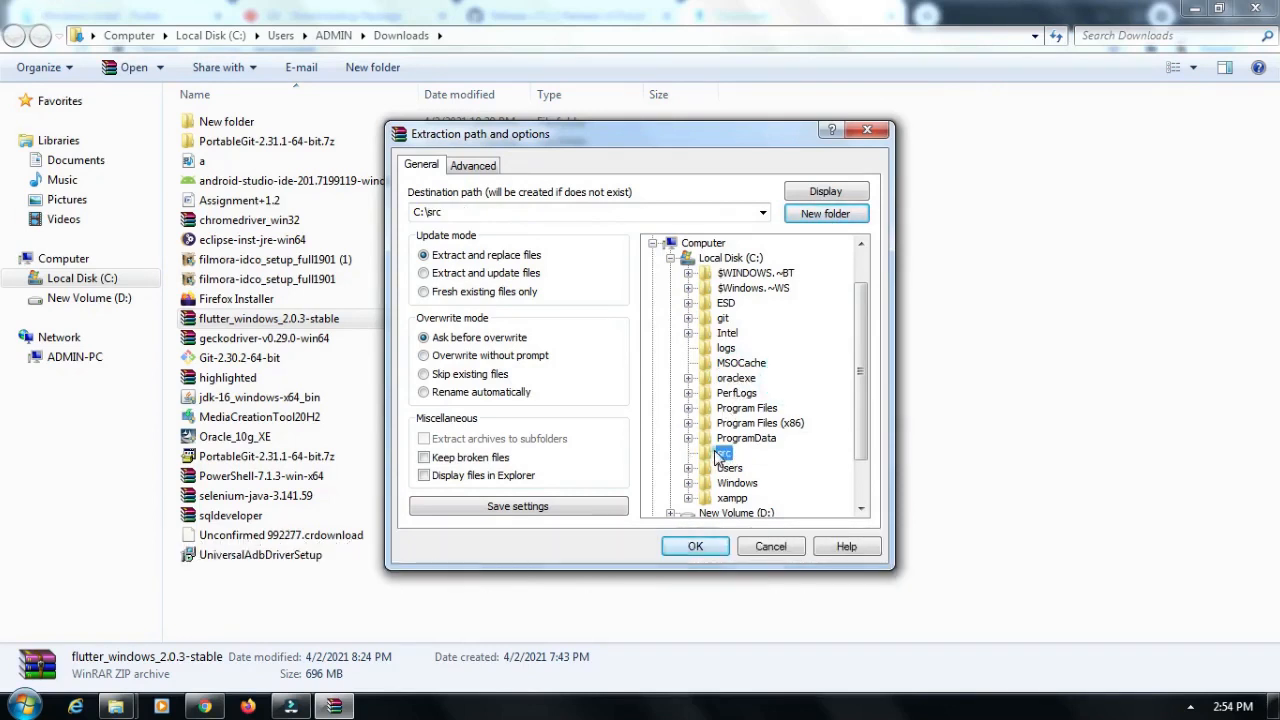
{"action": "left_click", "coordinate": [696, 547]}
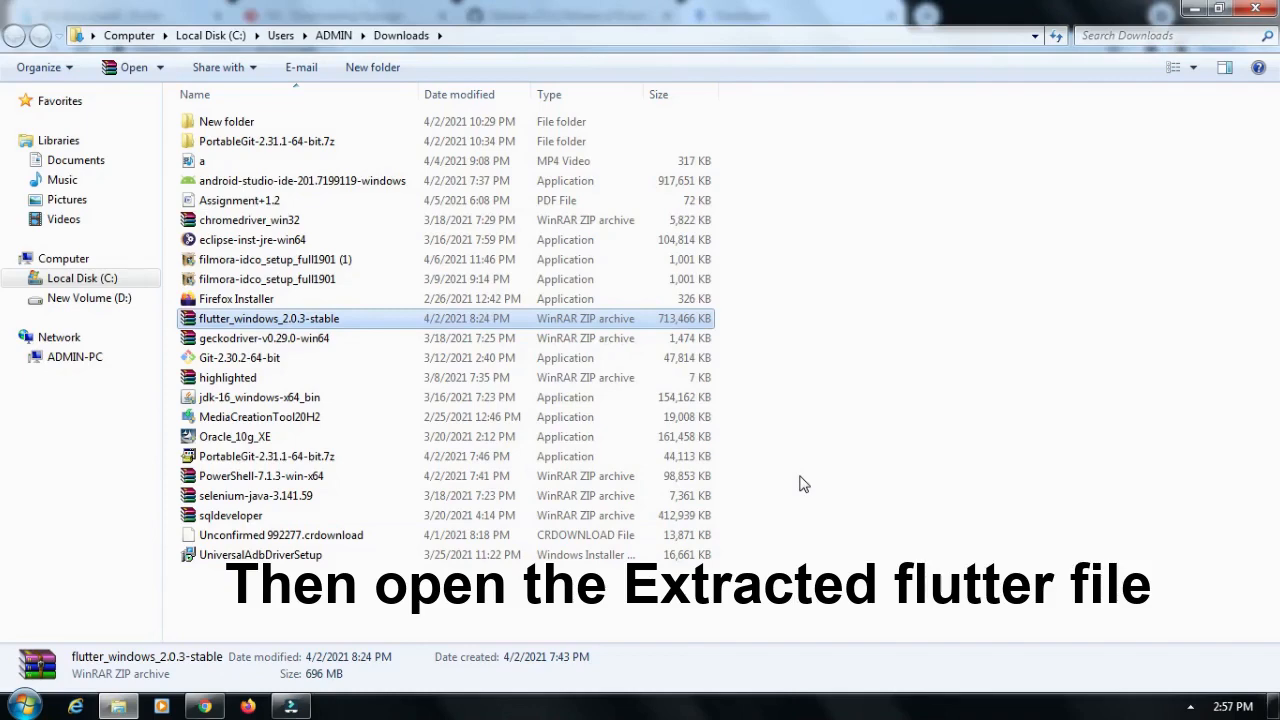
- Minimize the Downloads window and open the extracted flutter folder in C:\src from Computer
{"action": "left_click", "coordinate": [1194, 12]}
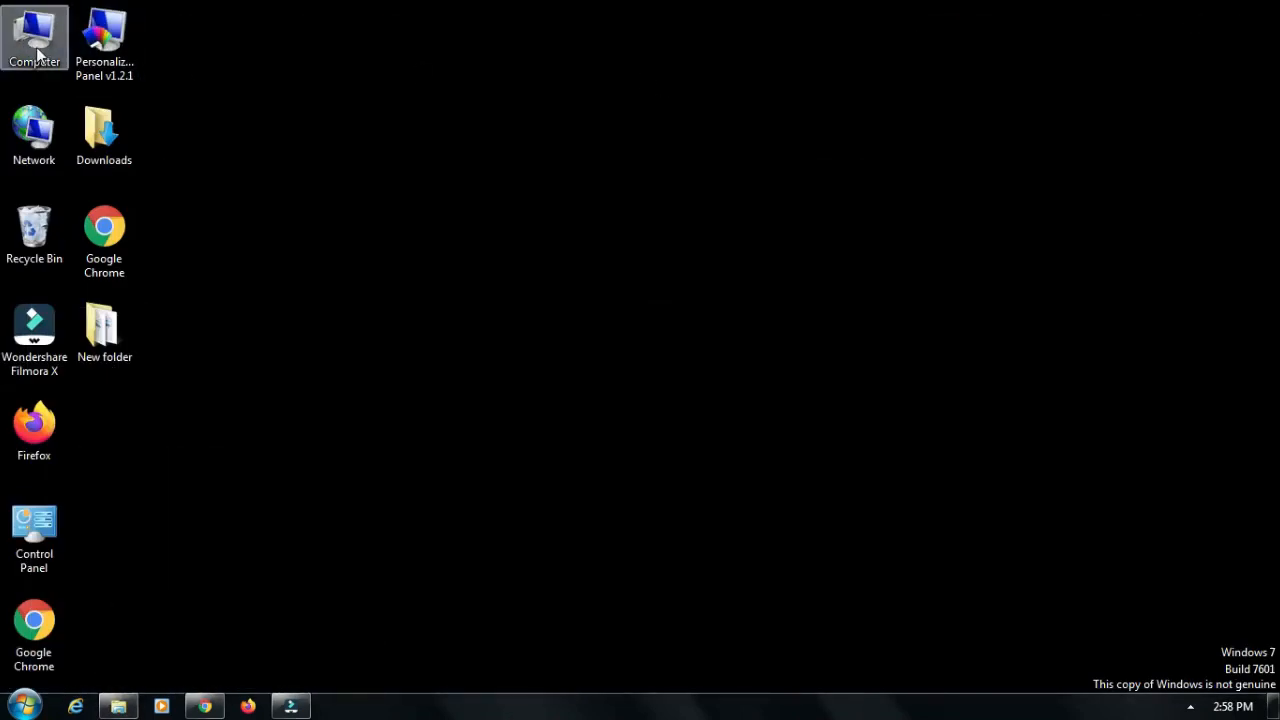
{"action": "double_click", "coordinate": [37, 52]}
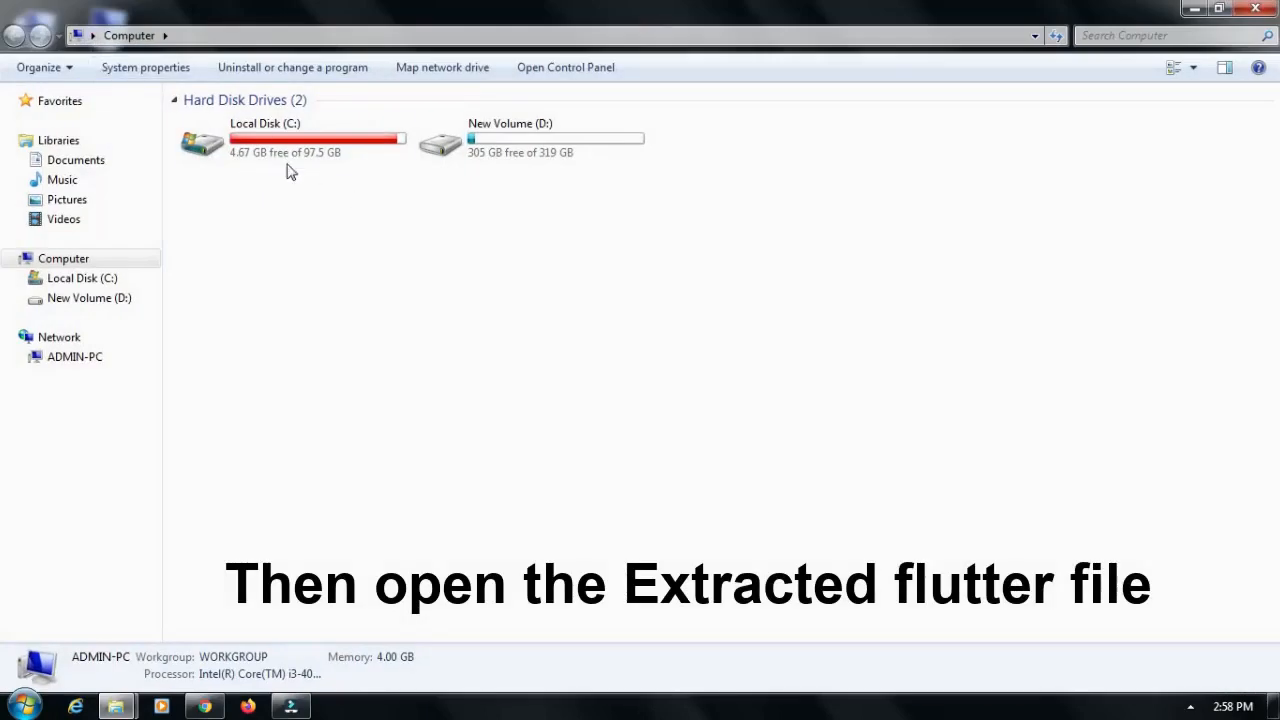
{"action": "double_click", "coordinate": [281, 160]}
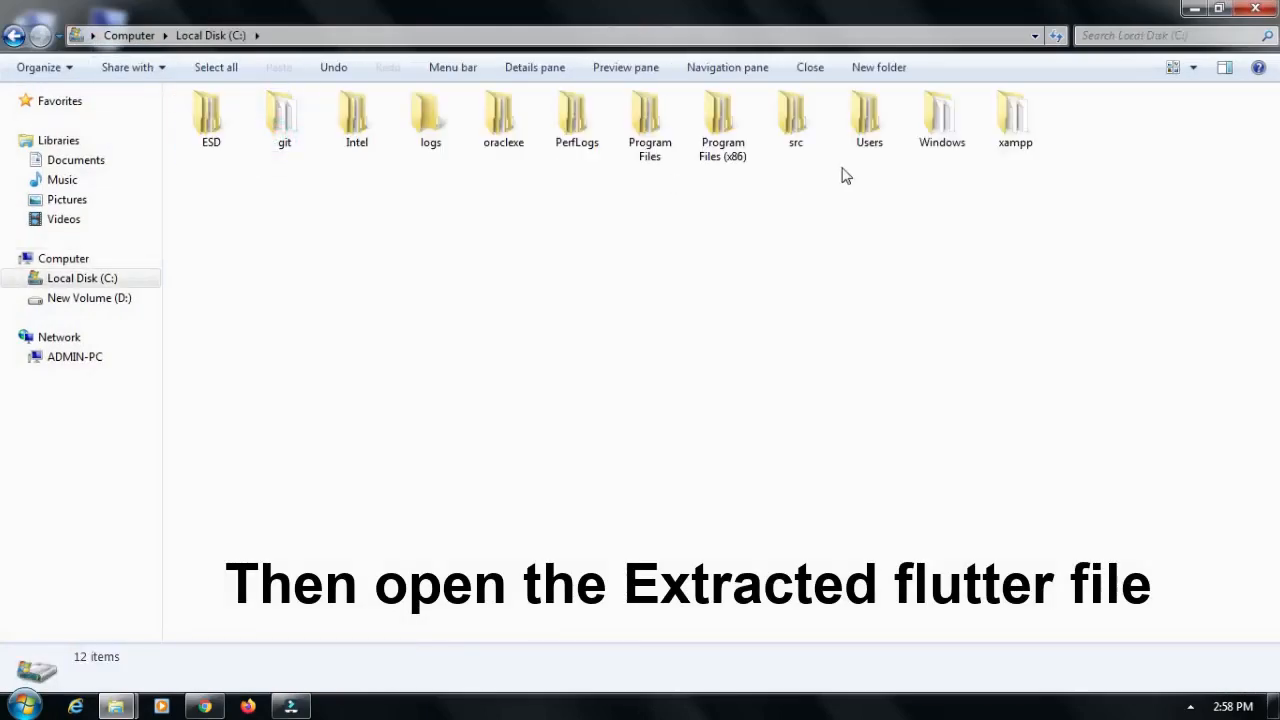
{"action": "double_click", "coordinate": [794, 128]}
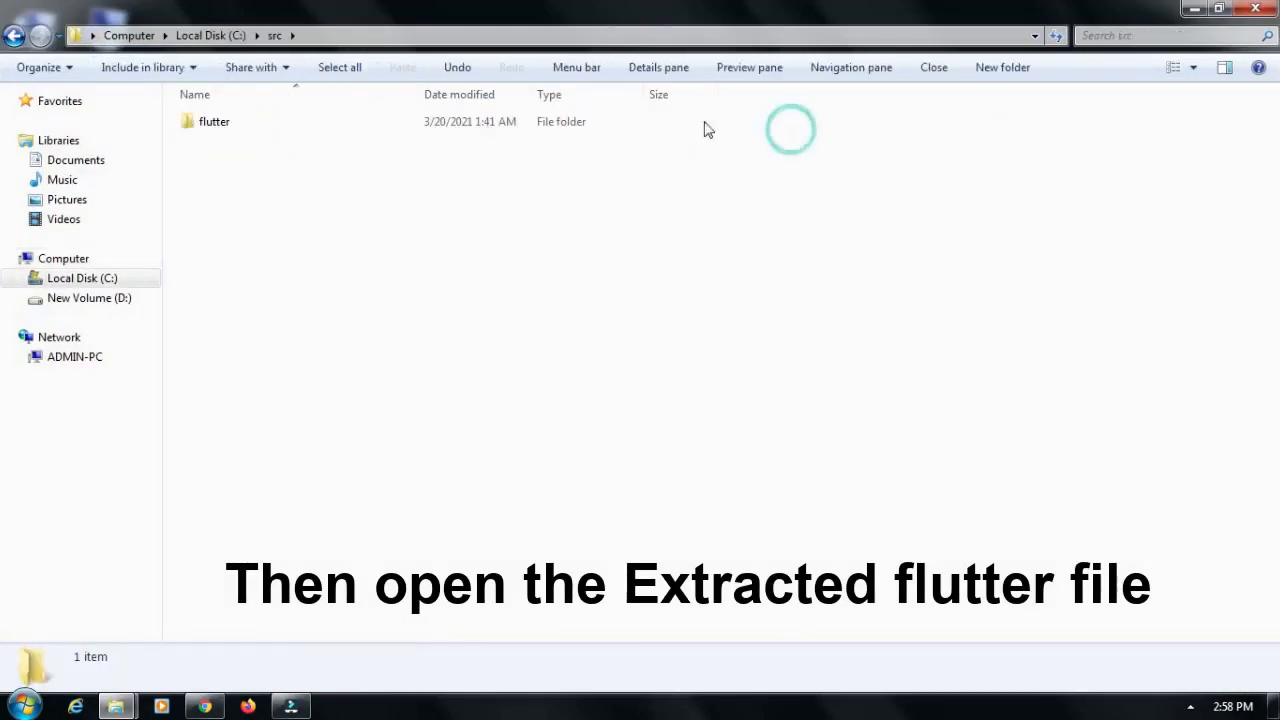
{"action": "double_click", "coordinate": [266, 125]}
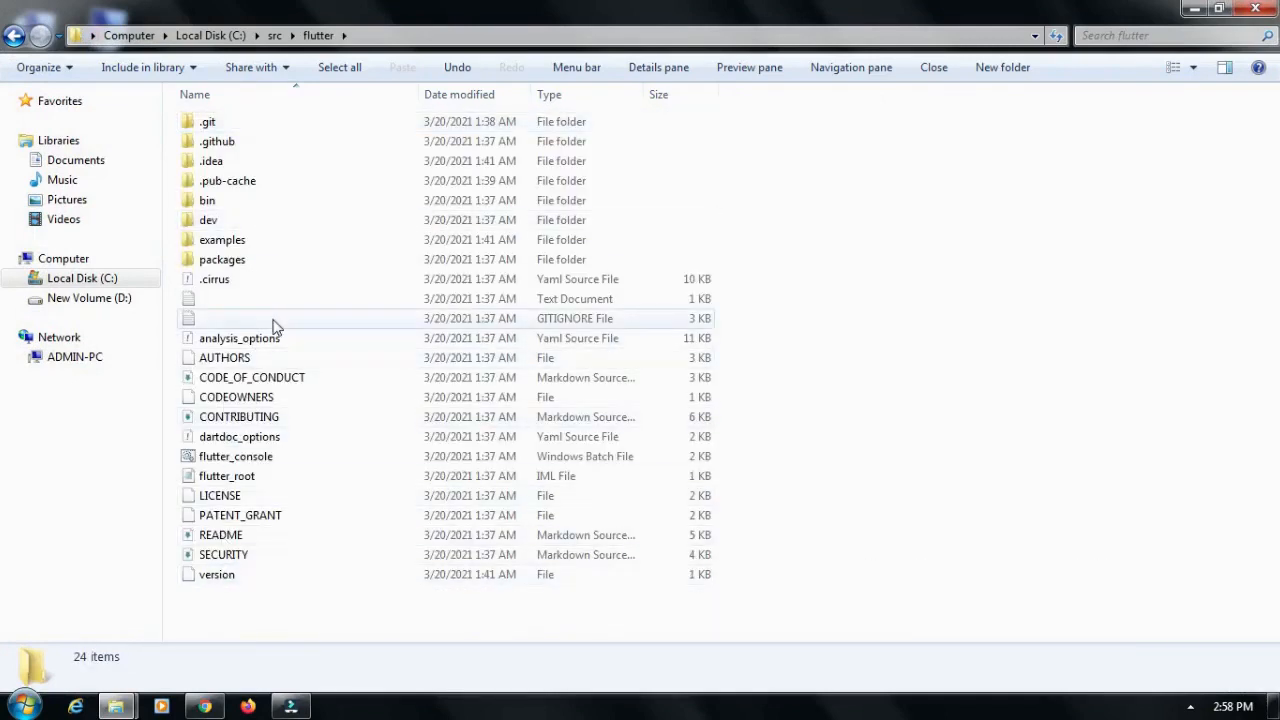
- Open the bin folder inside flutter and copy its full path, C:\src\flutter\bin
{"action": "left_click", "coordinate": [338, 205]}
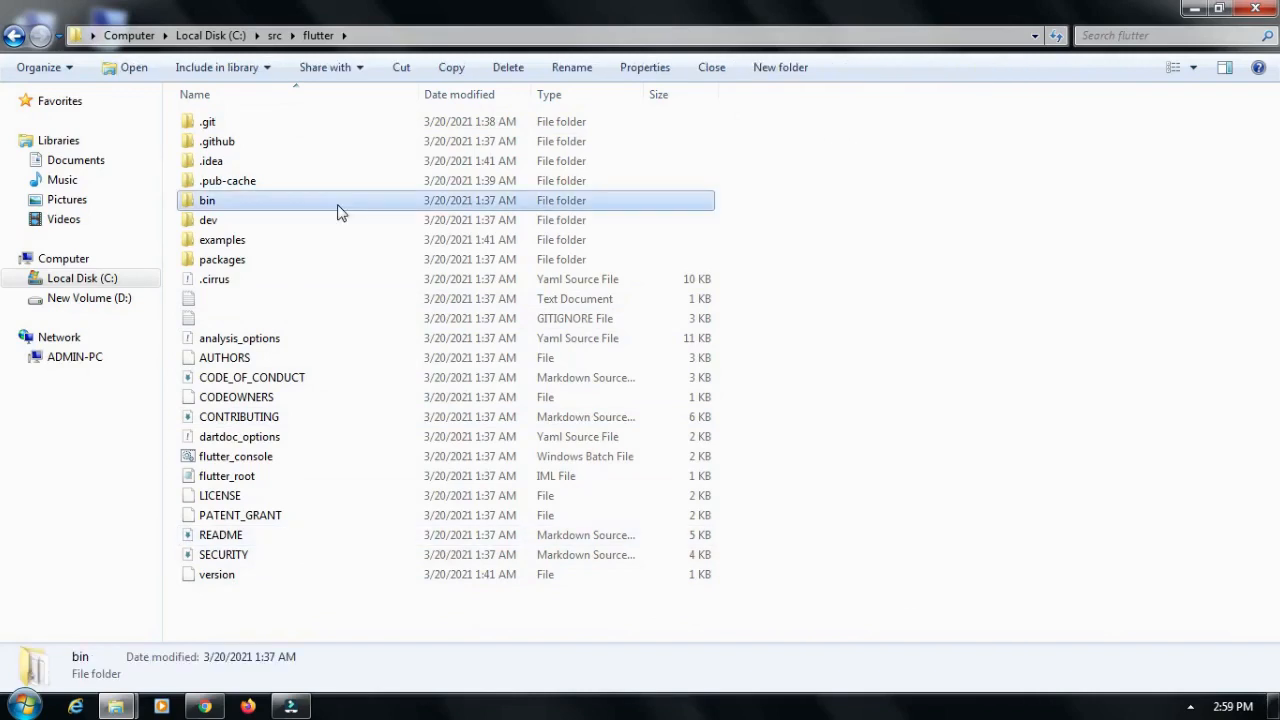
{"action": "key", "text": "F2"}
{"action": "double_click", "coordinate": [338, 208]}
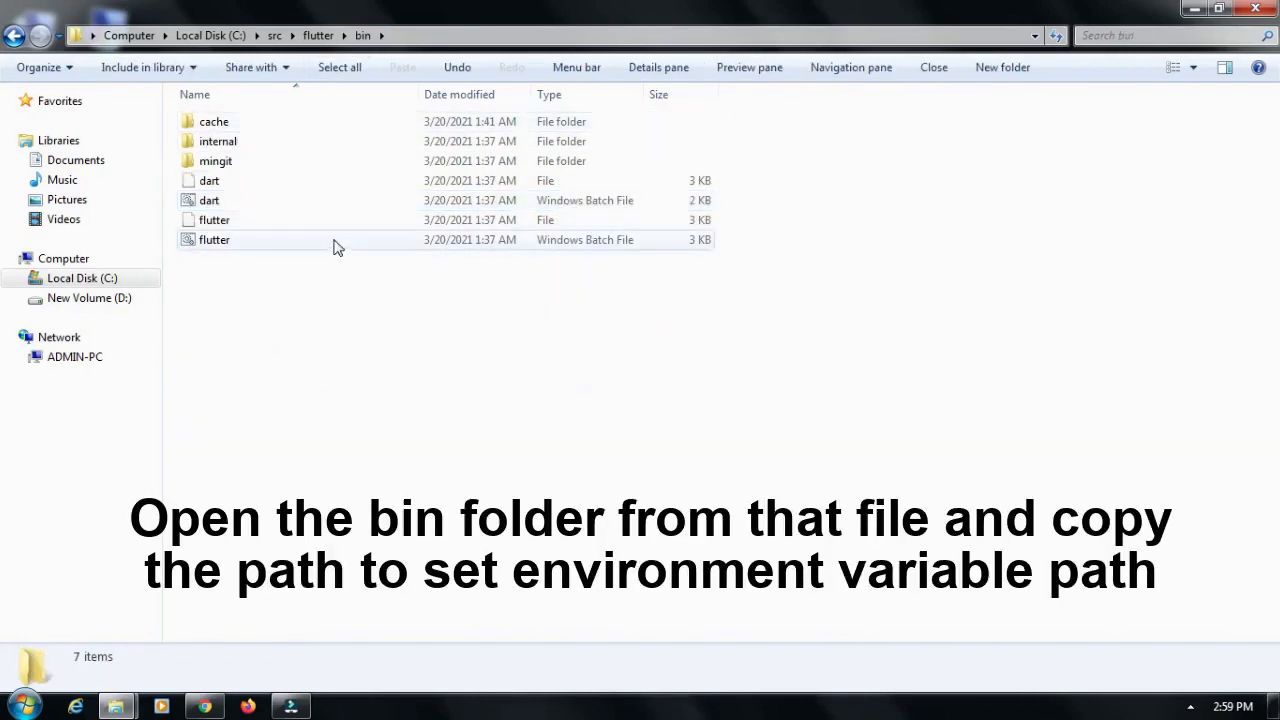
{"action": "left_click", "coordinate": [482, 35]}
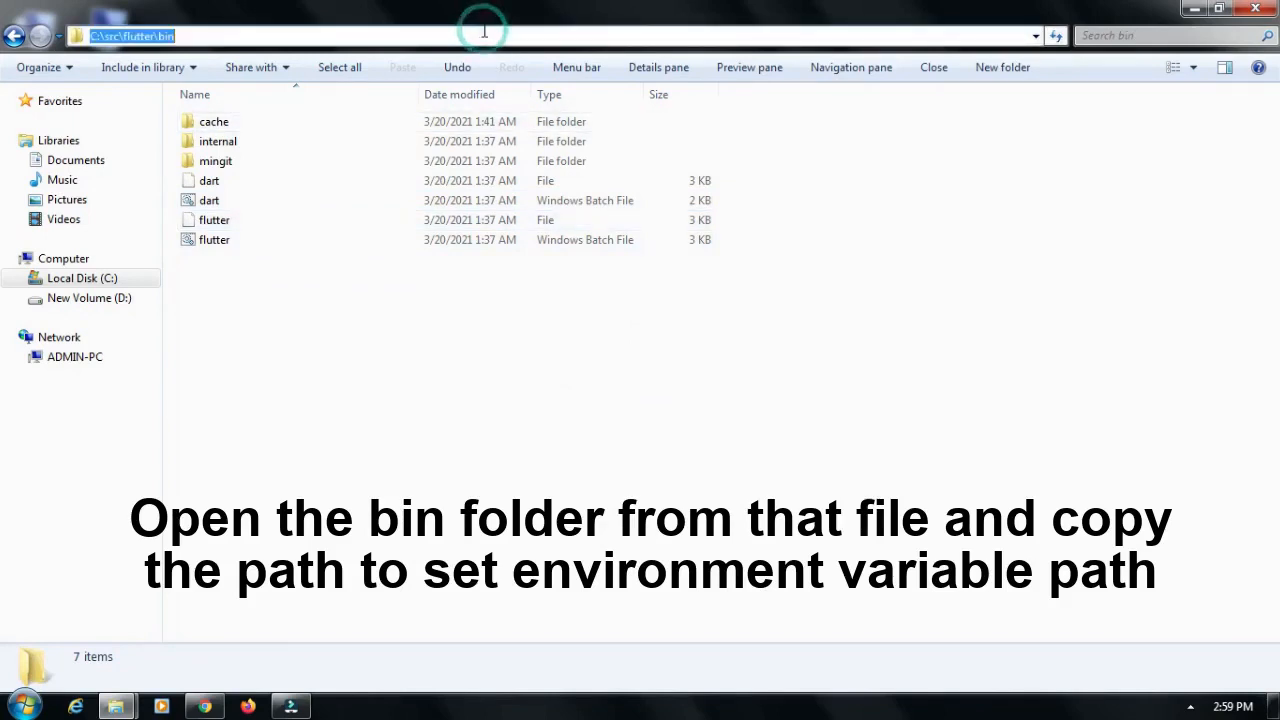
{"action": "right_click", "coordinate": [325, 34]}
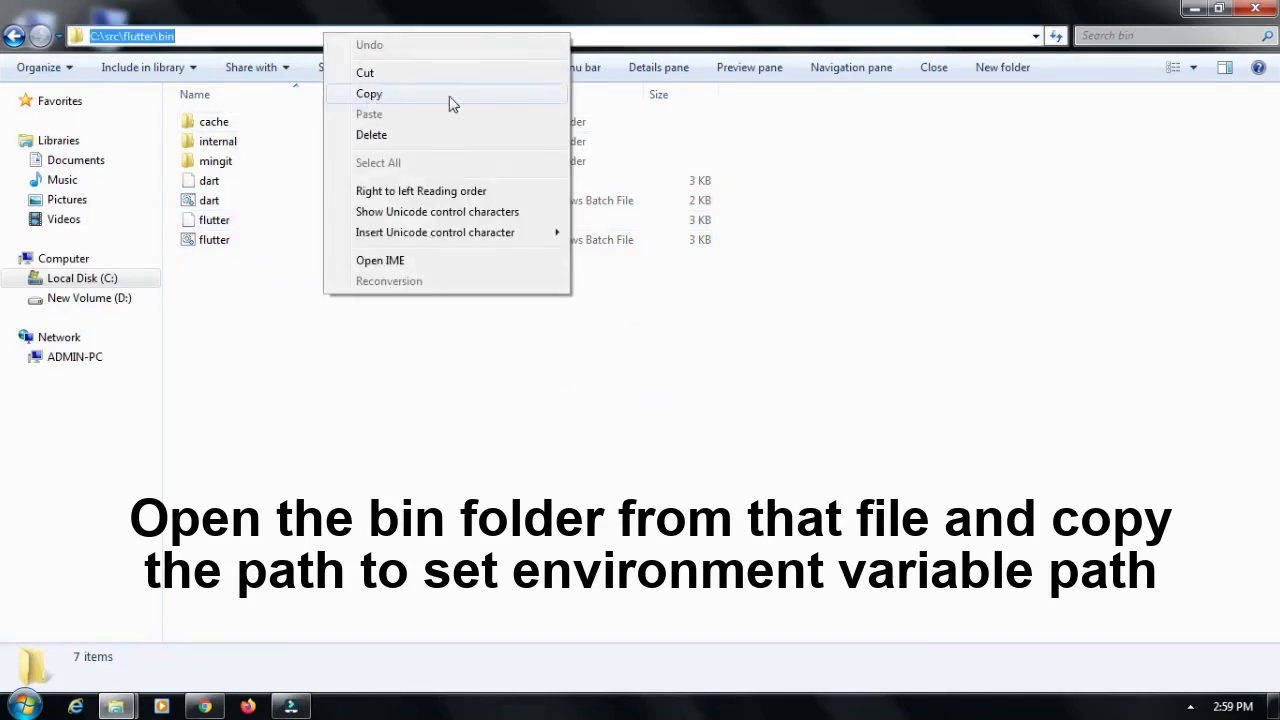
{"action": "left_click", "coordinate": [417, 104]}
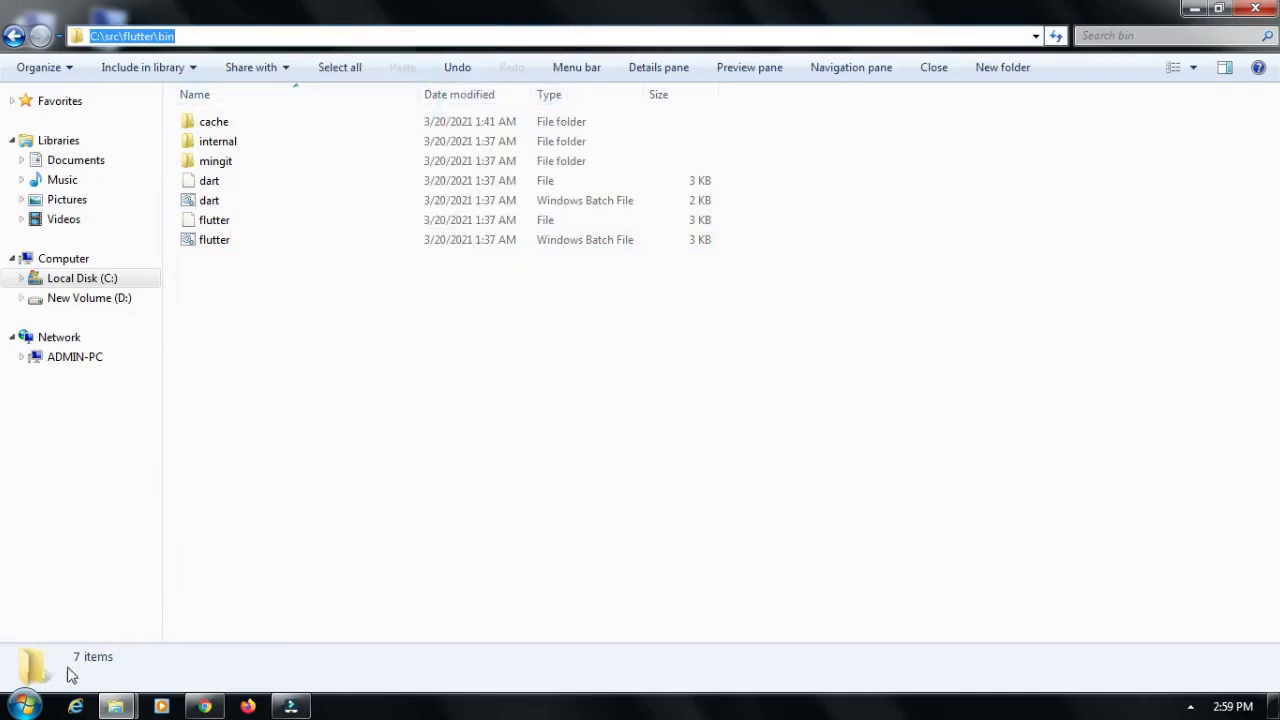
- Open the Environment Variables dialog through the computer's properties and advanced system settings
{"action": "left_click", "coordinate": [24, 706]}
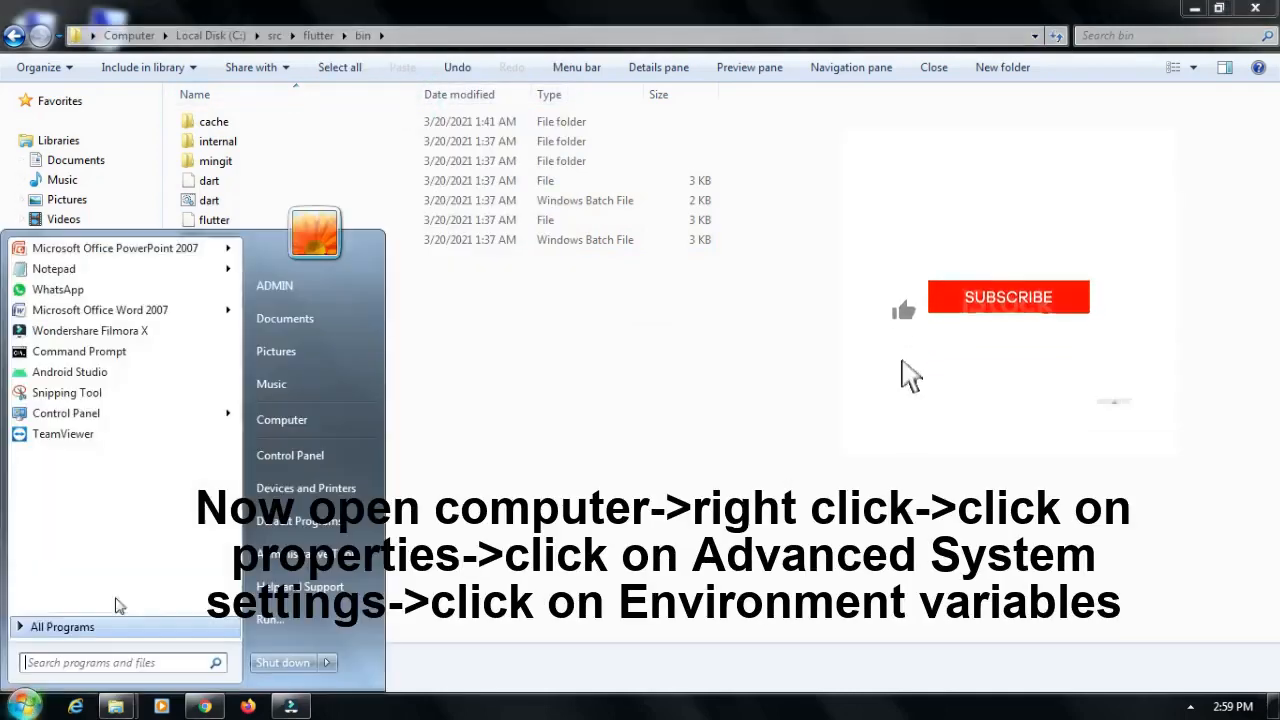
{"action": "left_click", "coordinate": [330, 420]}
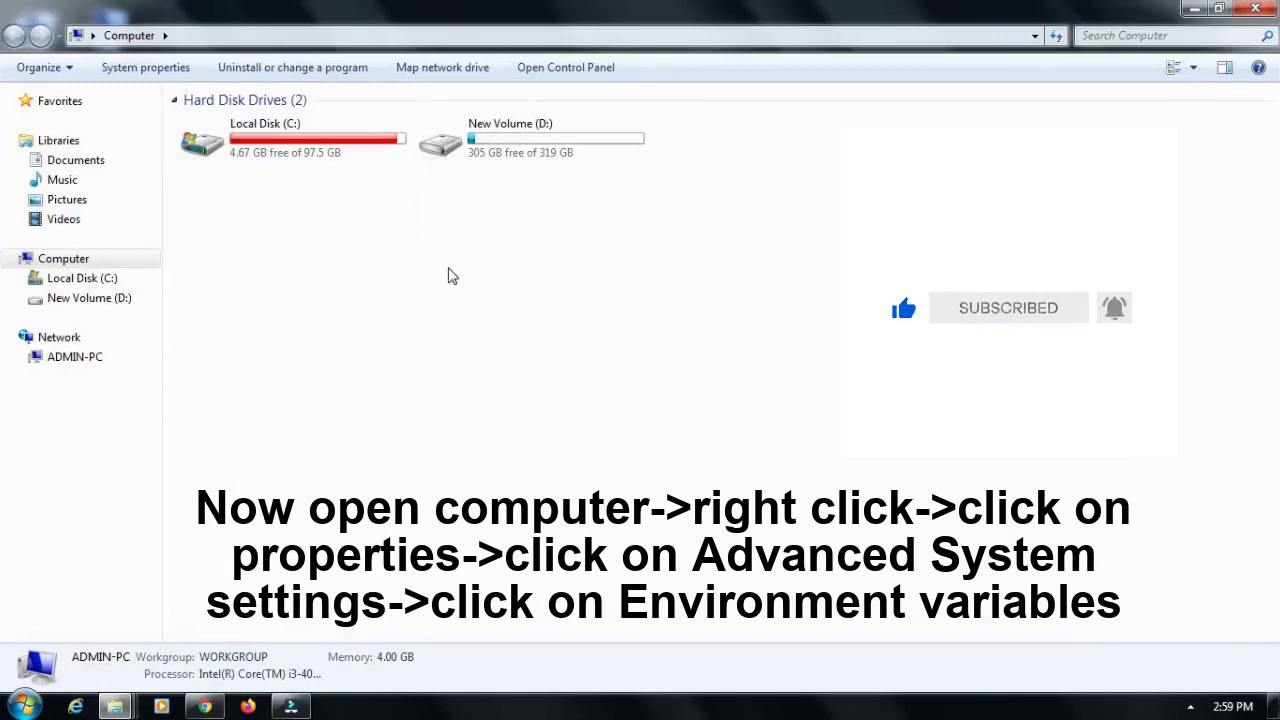
{"action": "right_click", "coordinate": [450, 276]}
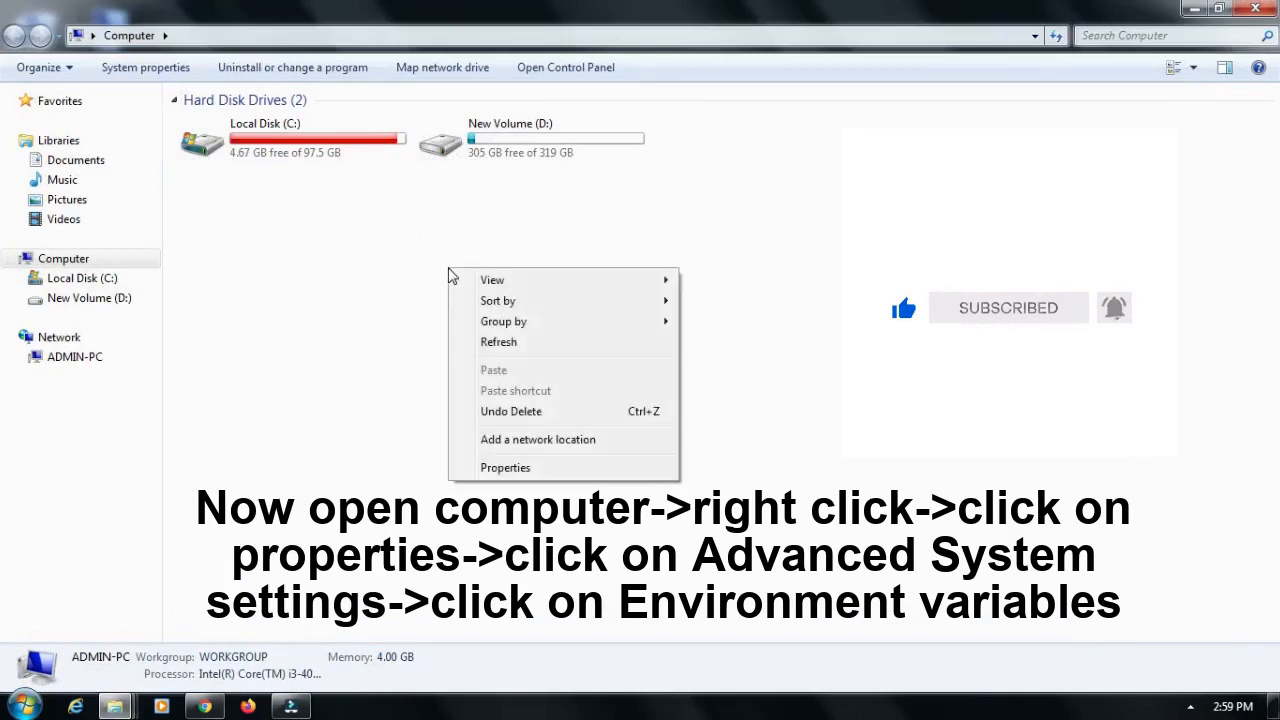
{"action": "left_click", "coordinate": [548, 469]}
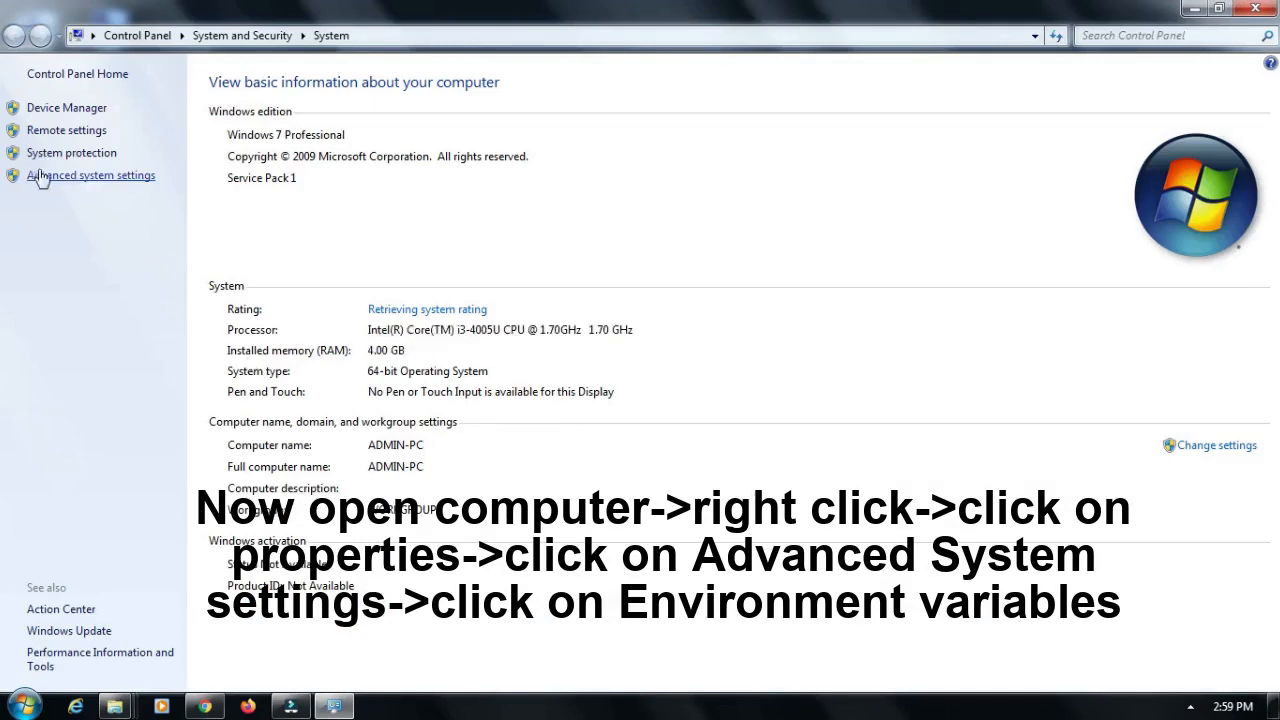
{"action": "left_click", "coordinate": [67, 180]}
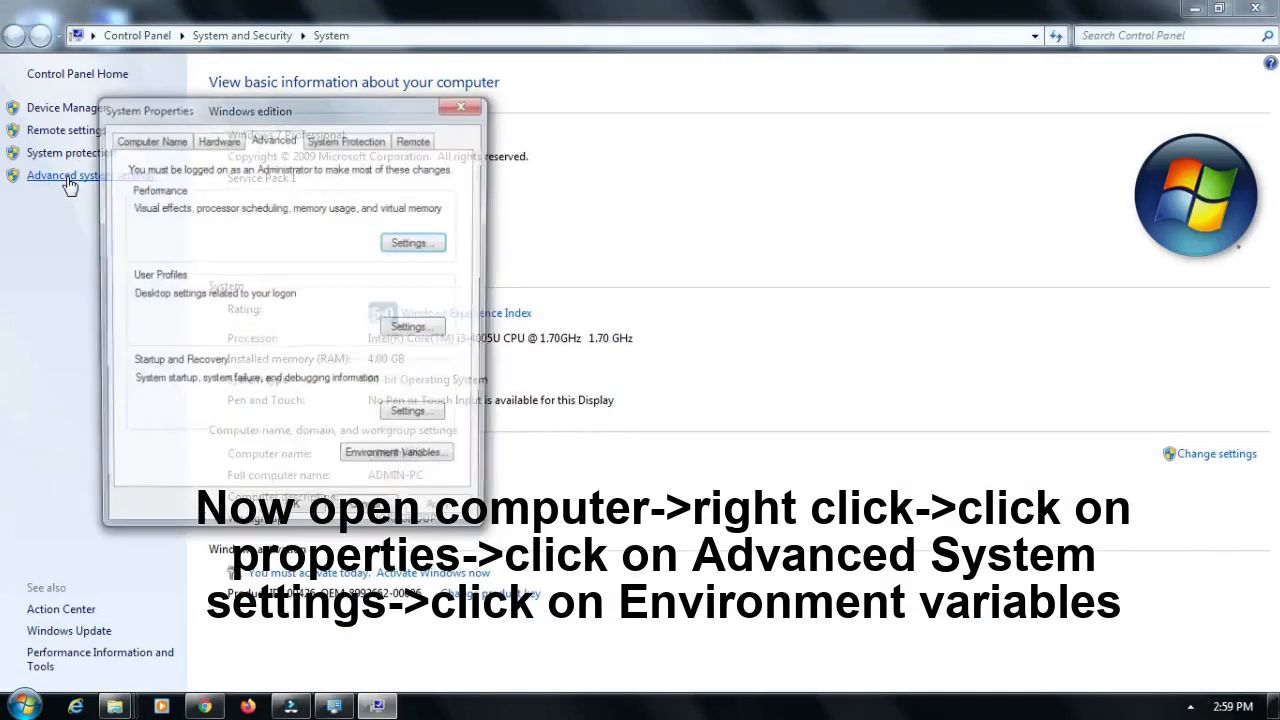
{"action": "left_click", "coordinate": [405, 460]}
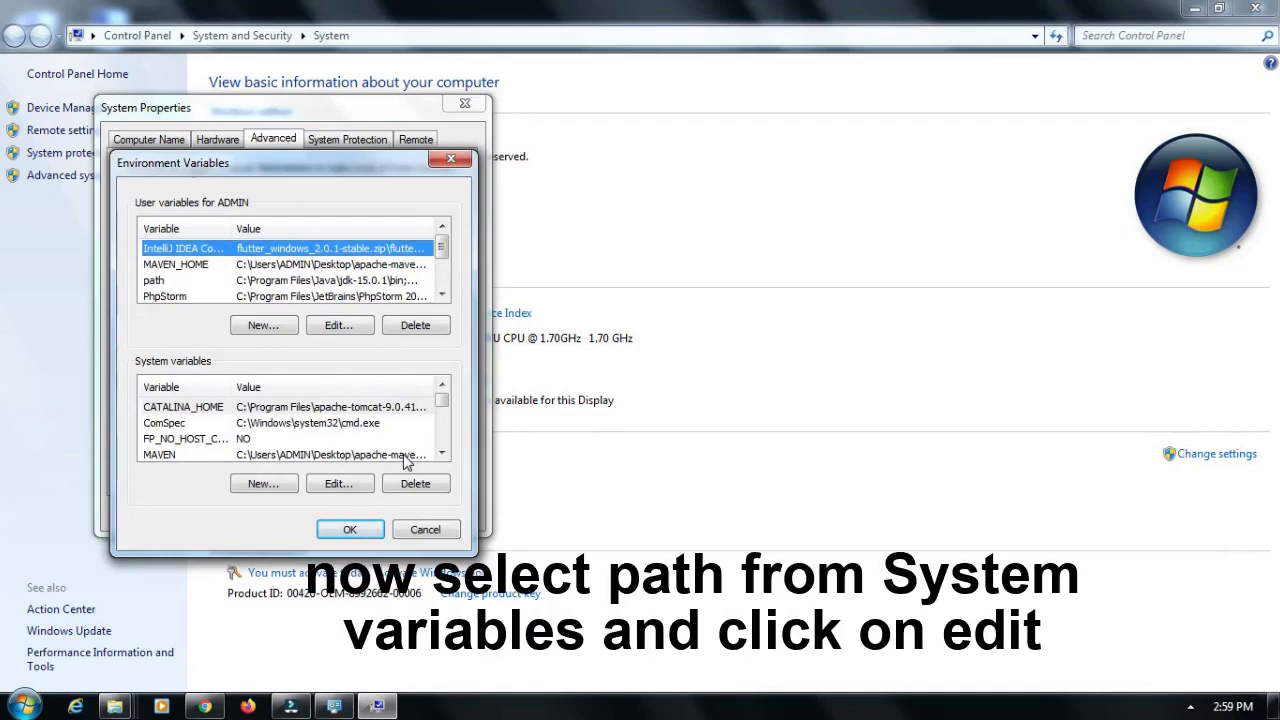
- Append ;C:\src\flutter\bin to the value of the system variable path and confirm all the open dialogs
{"action": "left_click", "coordinate": [295, 425]}
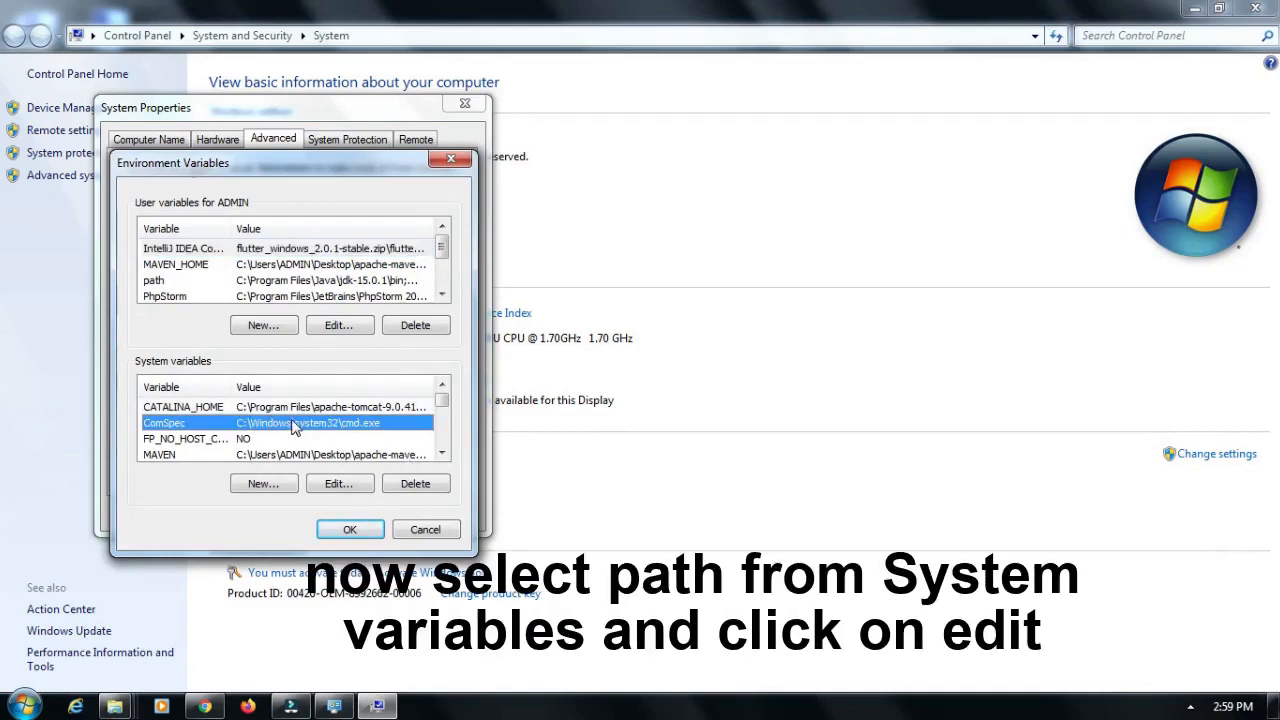
{"action": "key", "text": "p"}
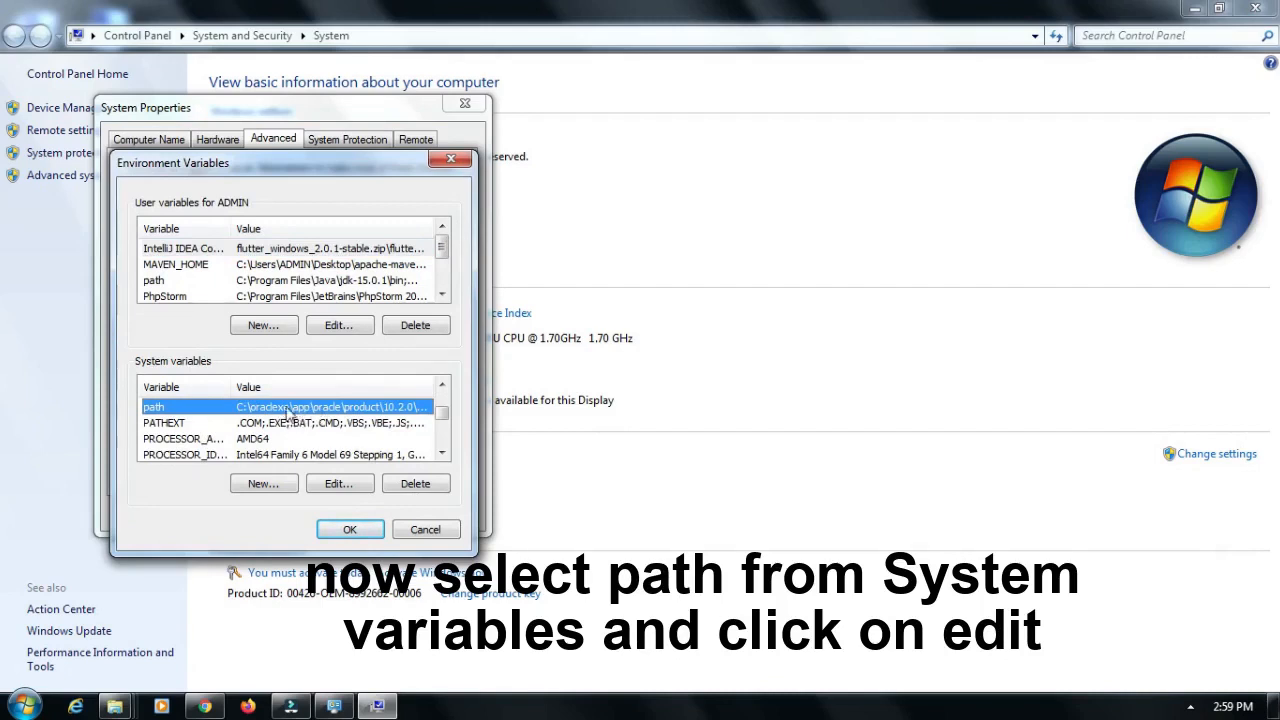
{"action": "left_click", "coordinate": [350, 486]}
{"action": "key", "text": "End"}
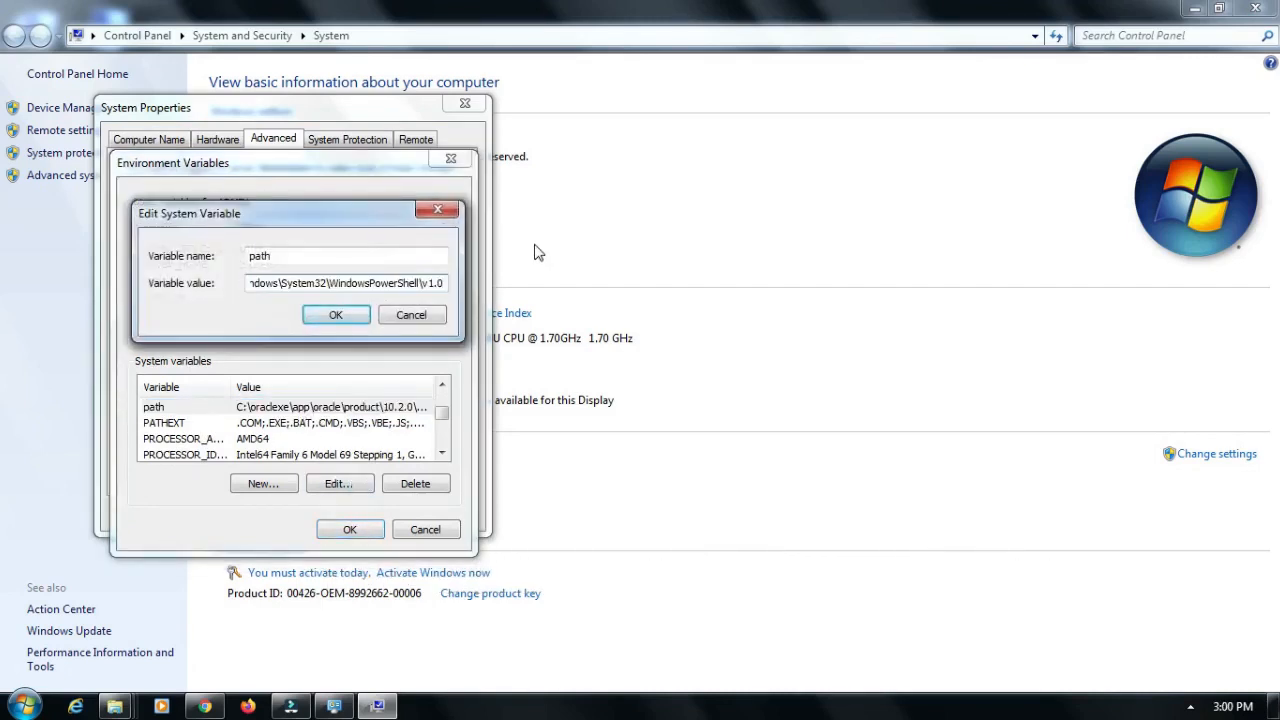
{"action": "type", "text": ";"}
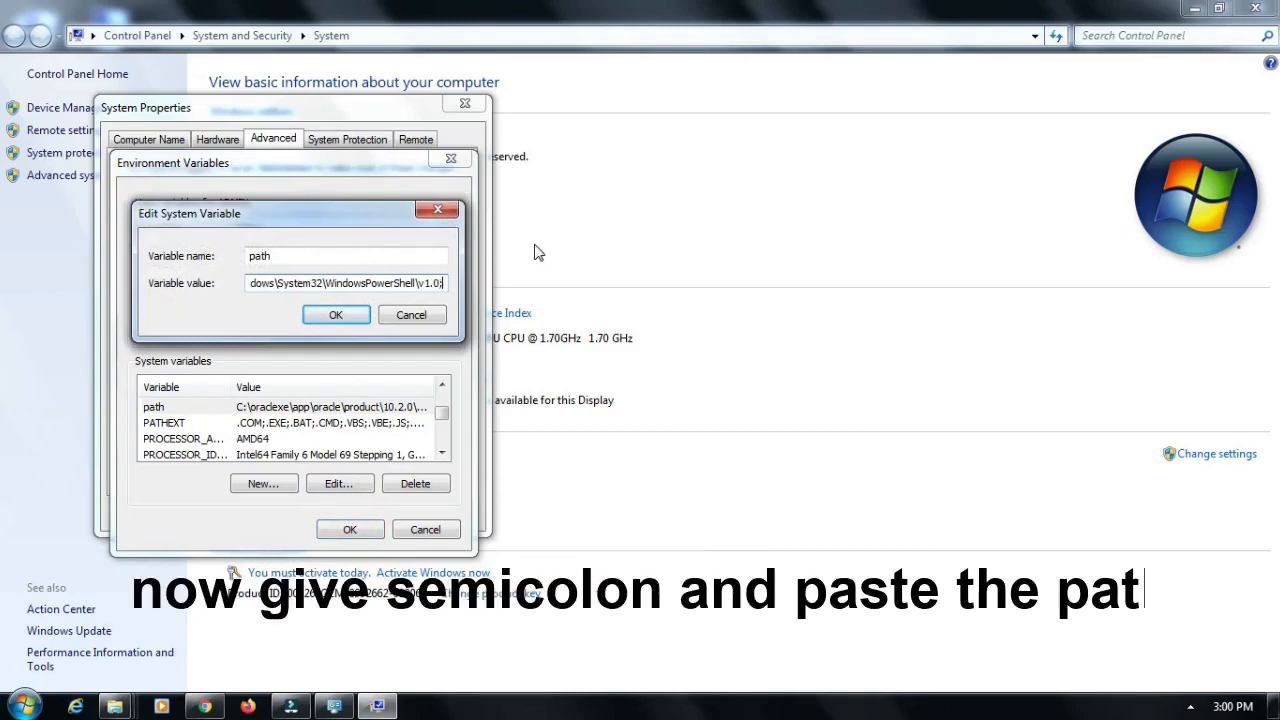
{"action": "right_click", "coordinate": [446, 283]}
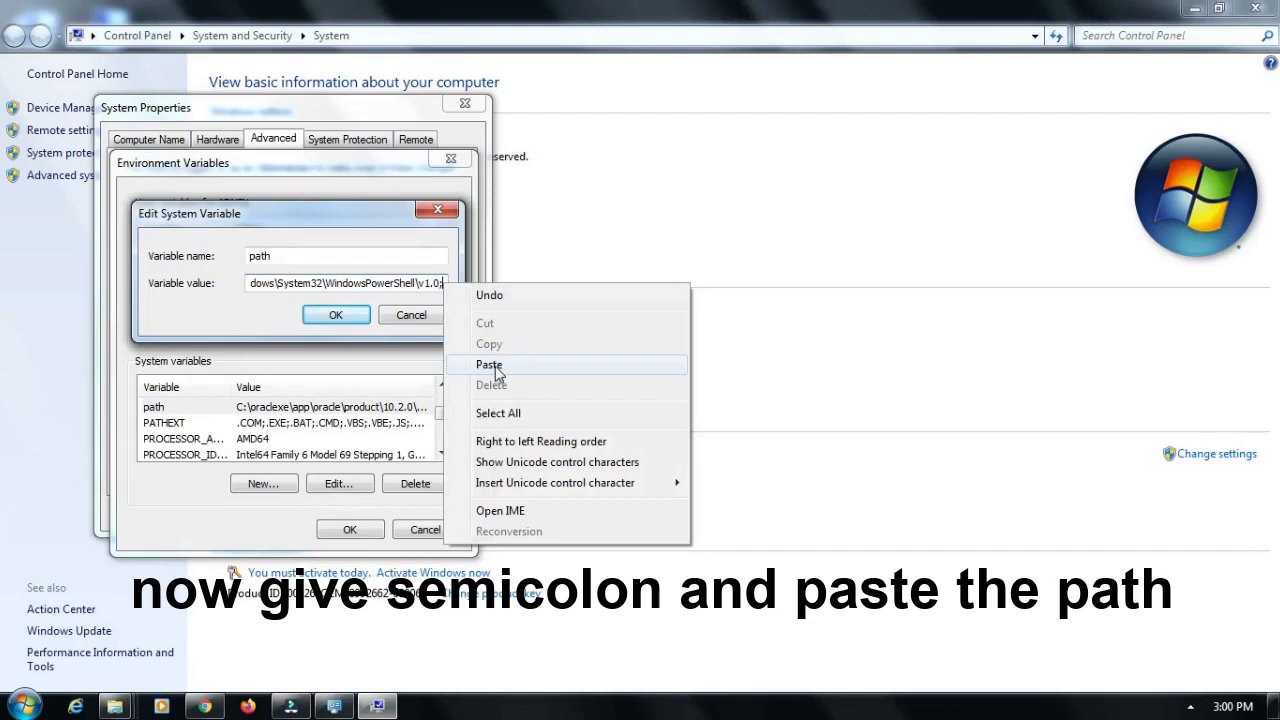
{"action": "left_click", "coordinate": [507, 364]}
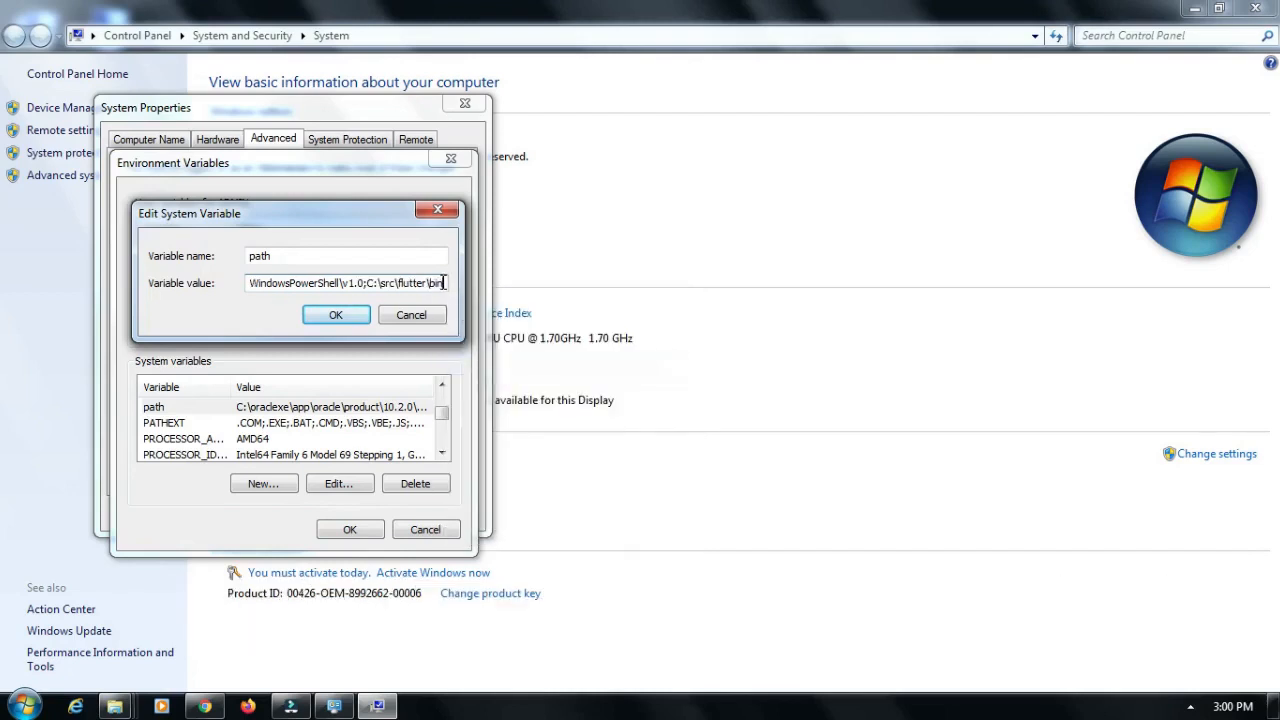
{"action": "left_click_drag", "start_coordinate": [443, 283], "coordinate": [366, 284]}
{"action": "left_click", "coordinate": [336, 316]}
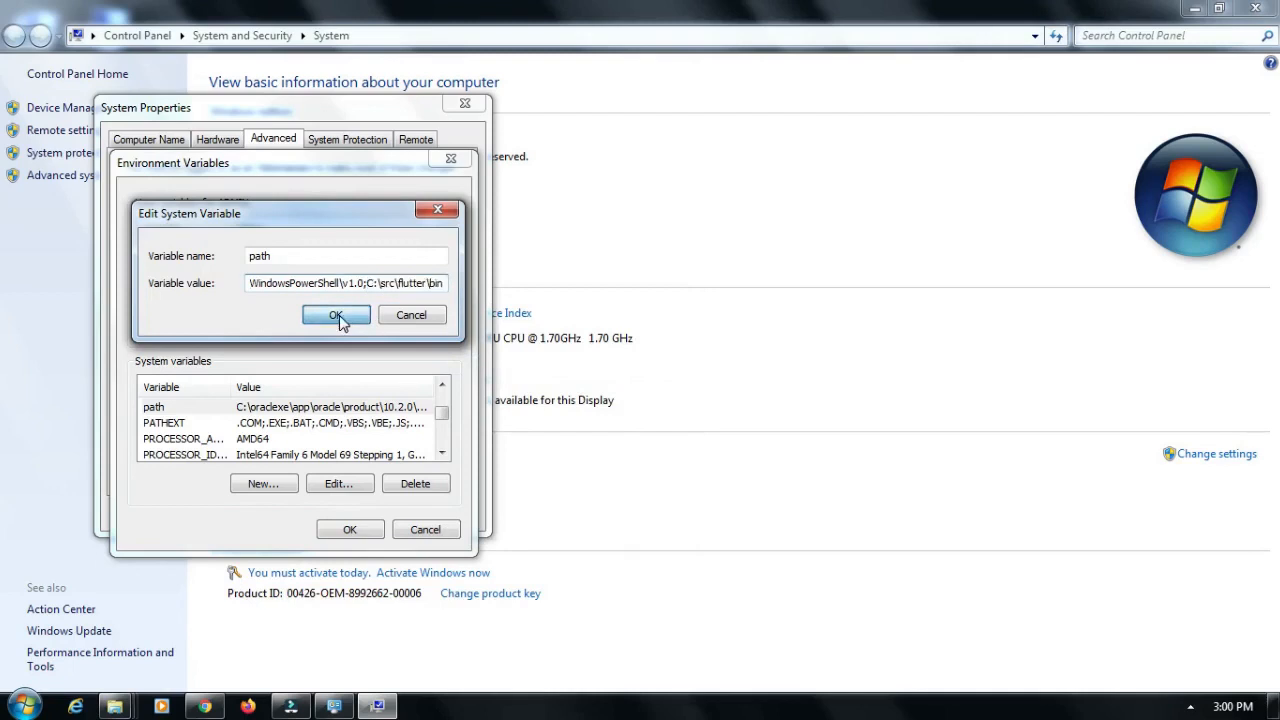
{"action": "left_click", "coordinate": [357, 531]}
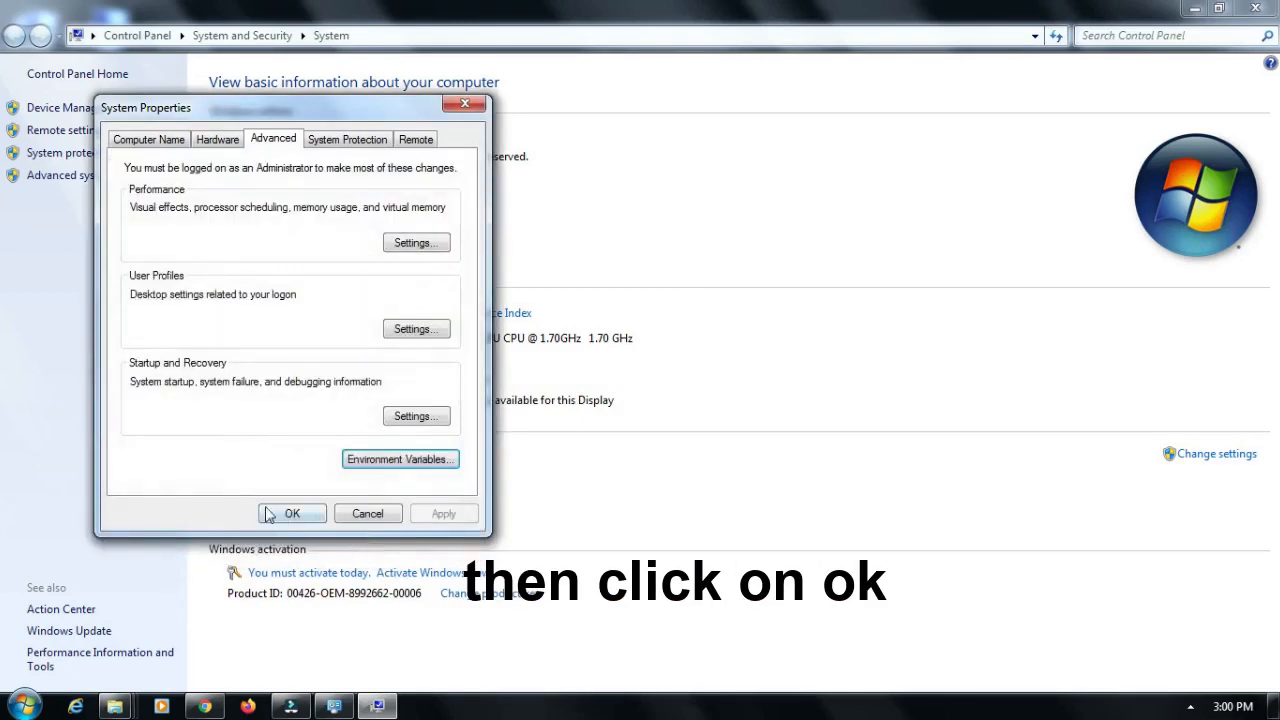
{"action": "left_click", "coordinate": [291, 514]}
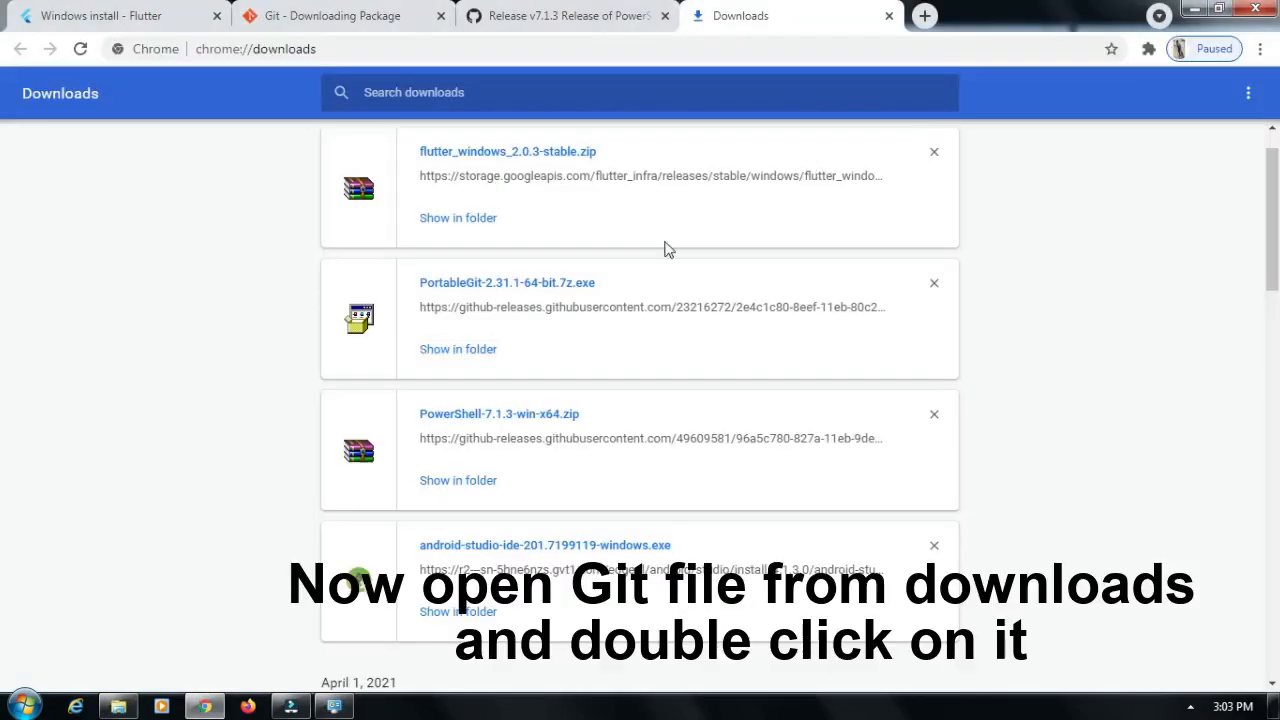
- Locate the downloaded PortableGit-2.31.1-64-bit.7z.exe in its folder and run it, accepting the security warning
{"action": "left_click", "coordinate": [486, 345]}
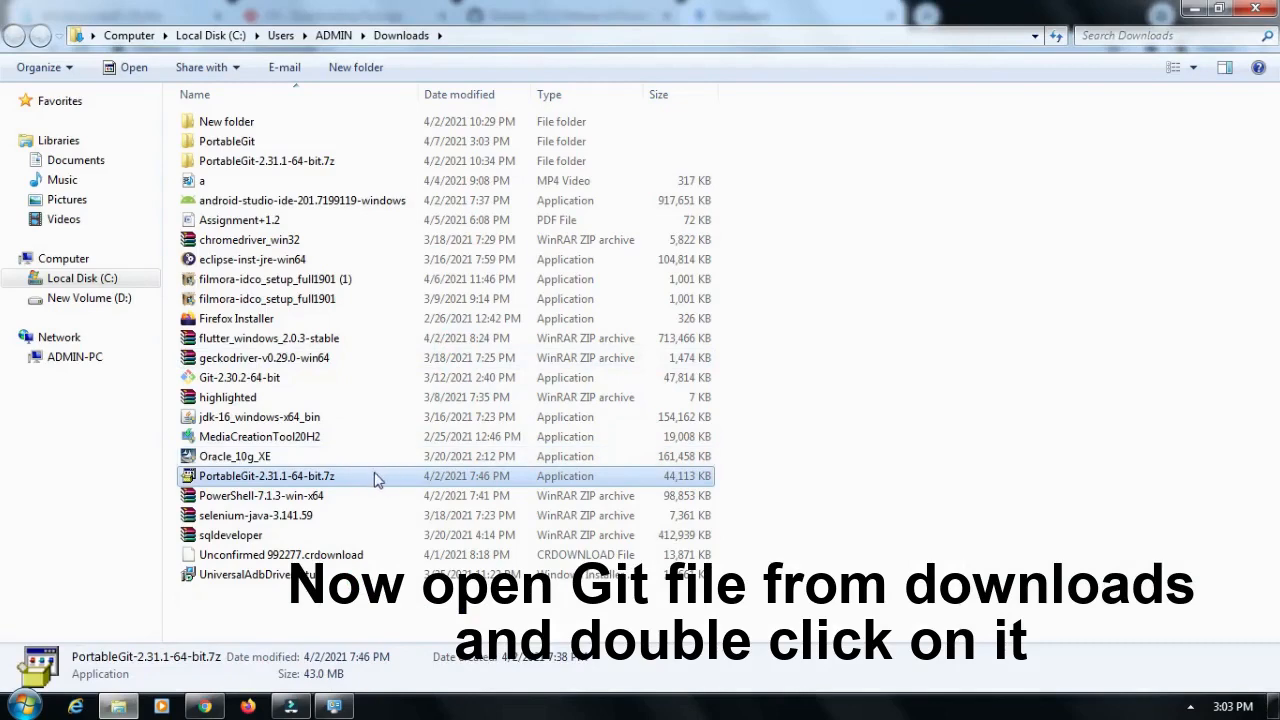
{"action": "double_click", "coordinate": [371, 480]}
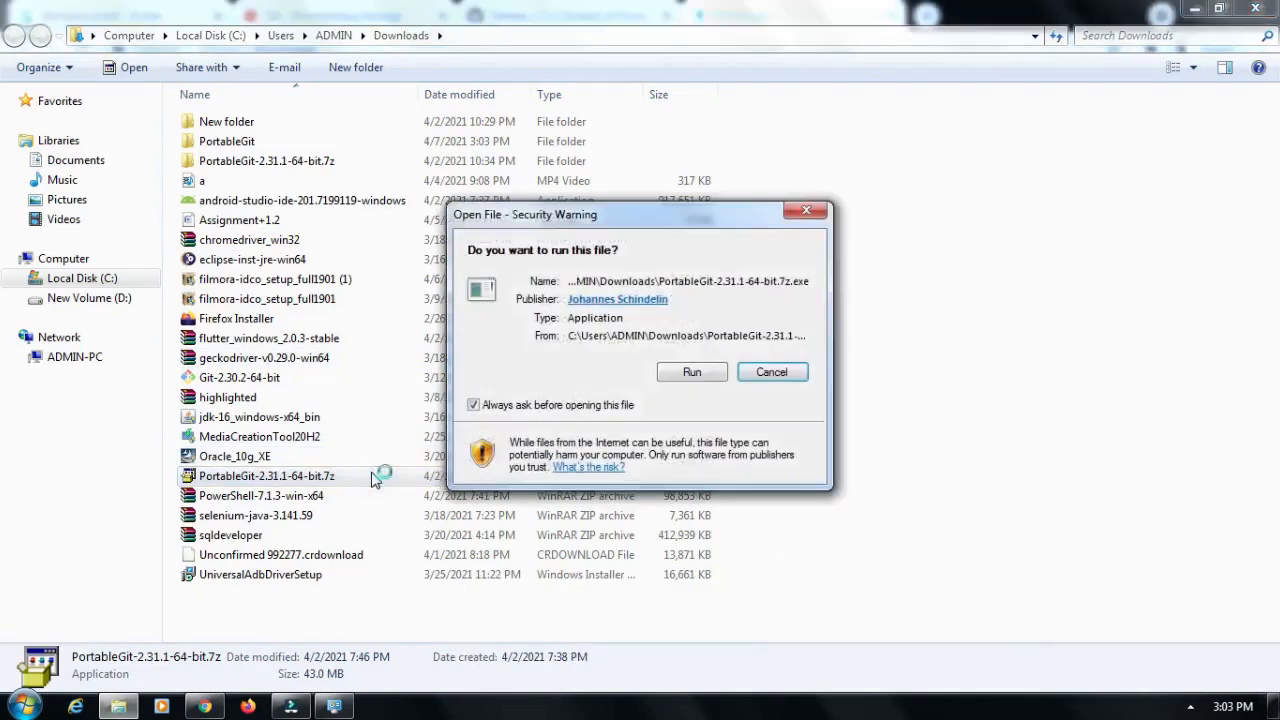
{"action": "left_click", "coordinate": [688, 372]}
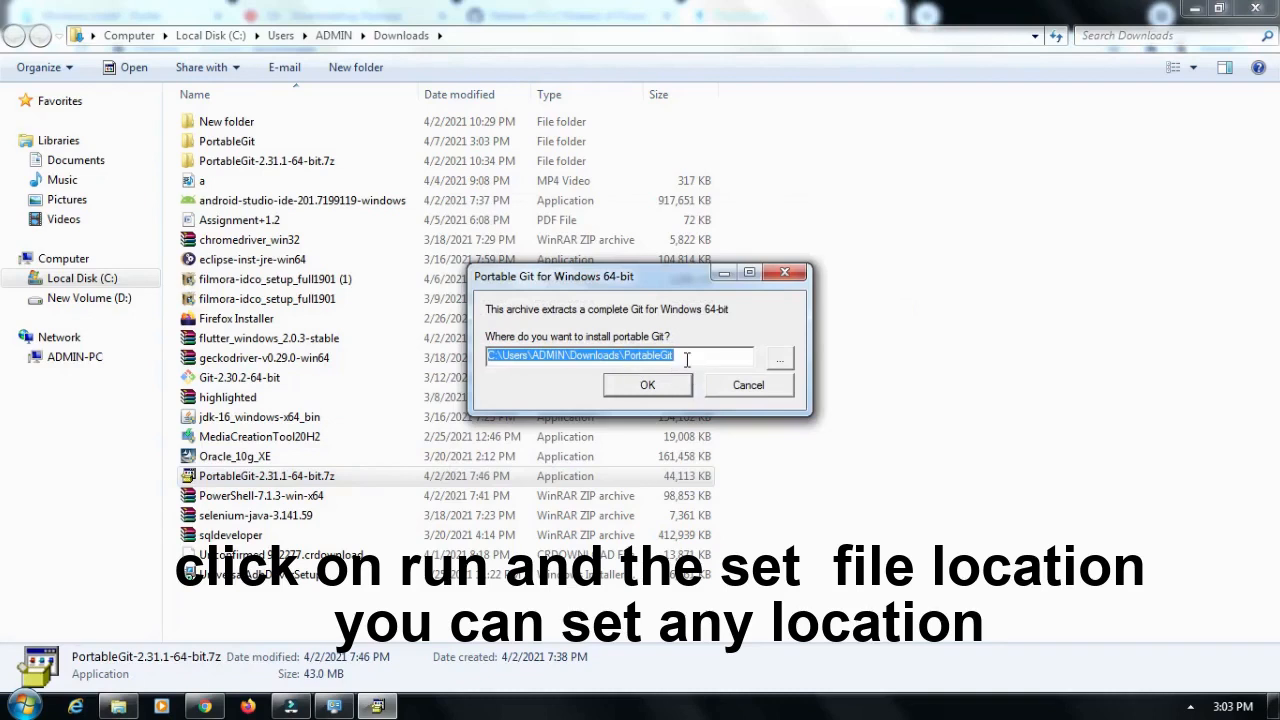
- Choose C:\src as the Portable Git install location by browsing the folders, and start the extraction
{"action": "left_click_drag", "start_coordinate": [687, 360], "coordinate": [495, 367]}
{"action": "left_click", "coordinate": [775, 360]}
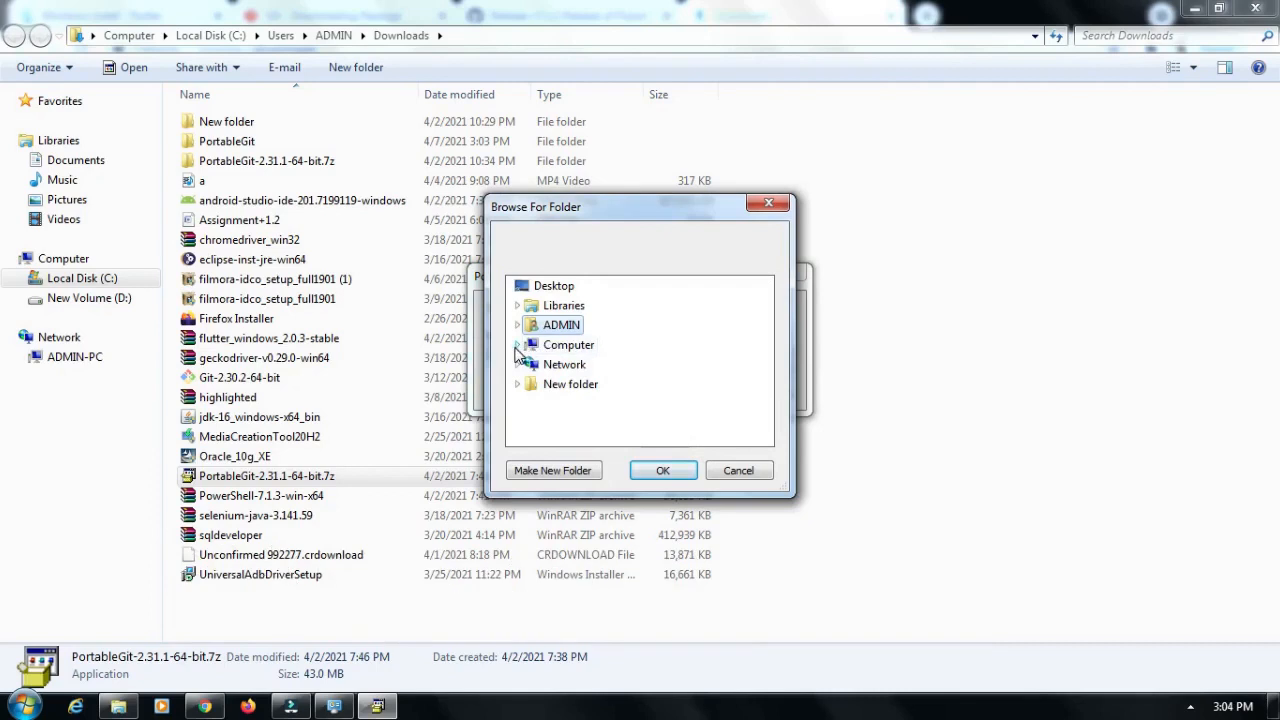
{"action": "left_click", "coordinate": [518, 345]}
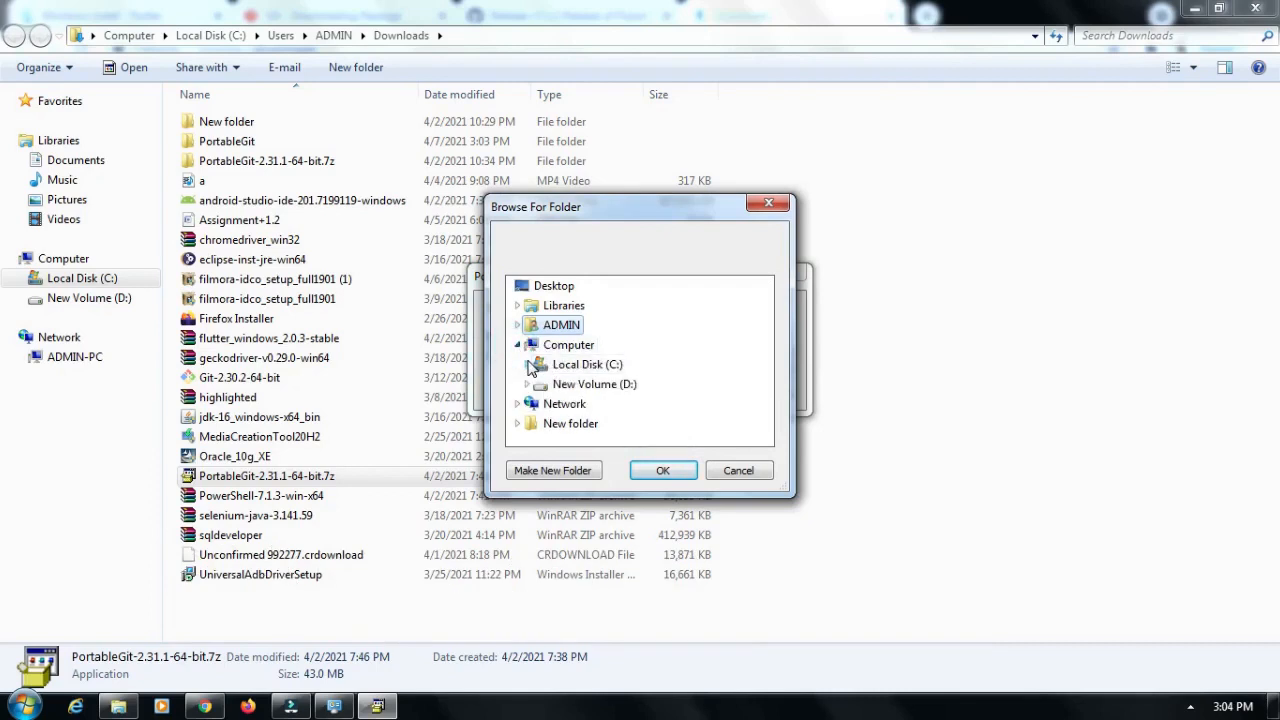
{"action": "left_click", "coordinate": [527, 364]}
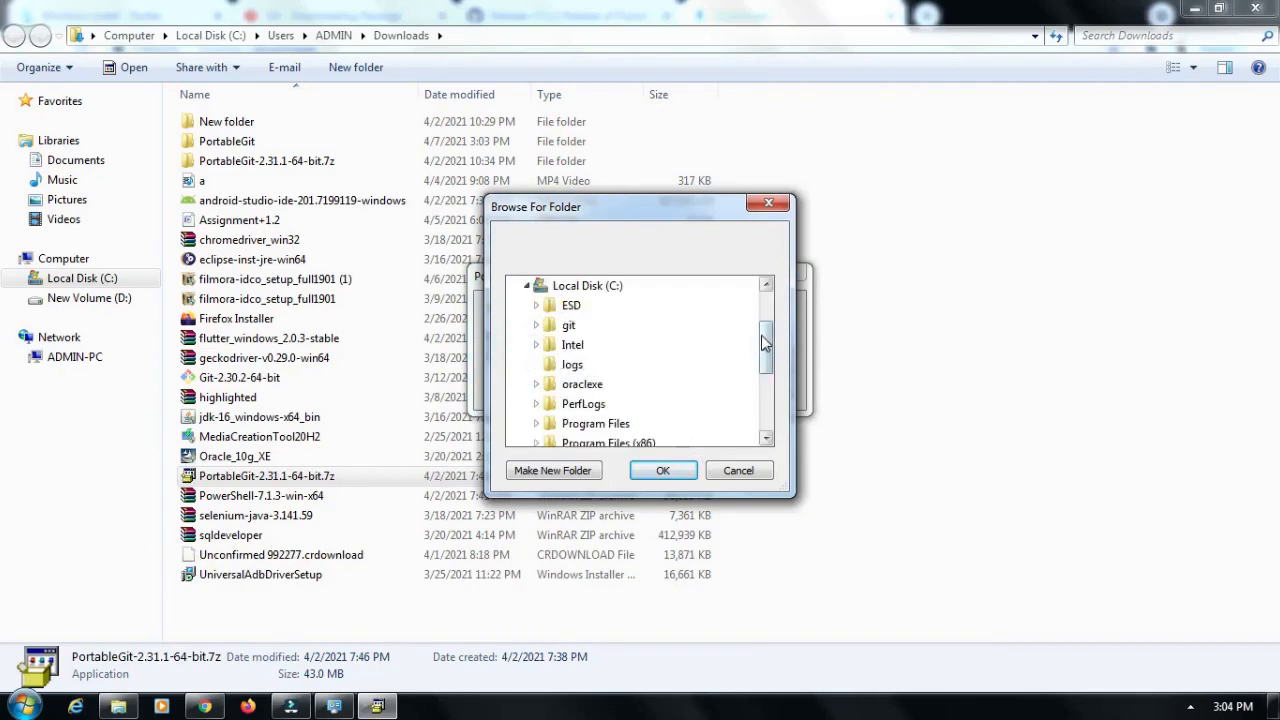
{"action": "left_click_drag", "start_coordinate": [761, 345], "coordinate": [763, 375]}
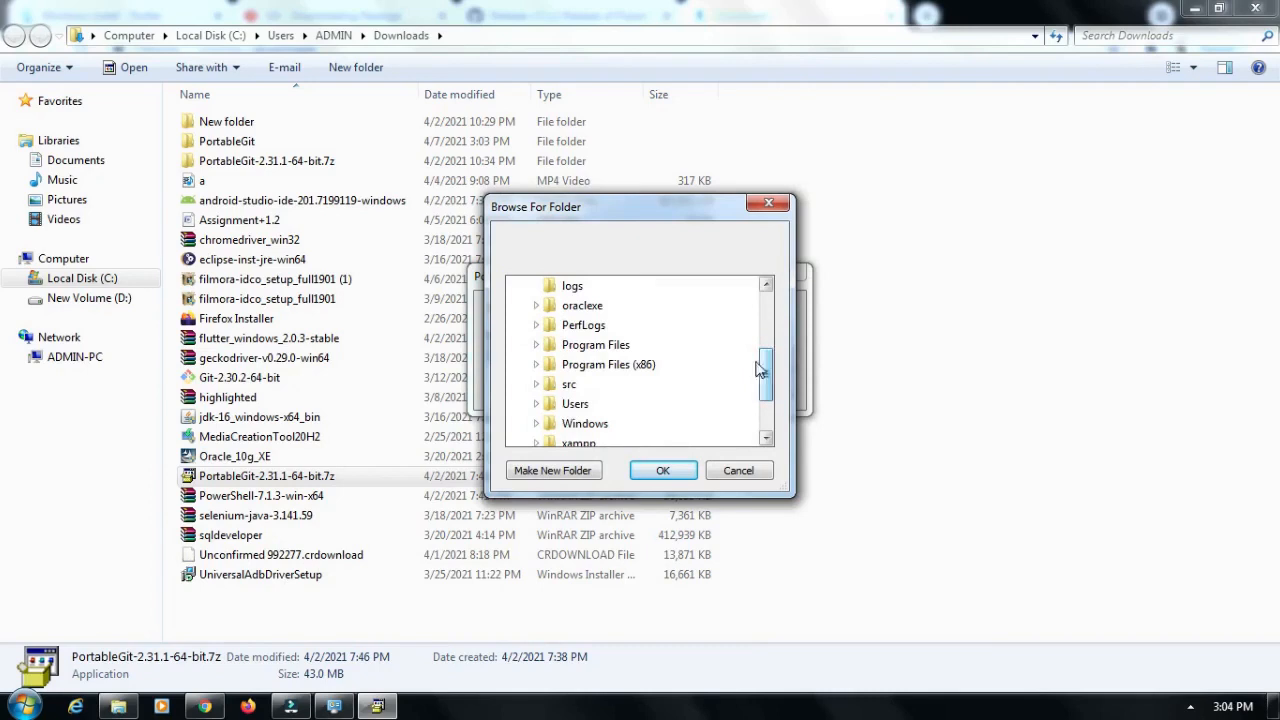
{"action": "left_click", "coordinate": [567, 387]}
{"action": "left_click", "coordinate": [562, 328]}
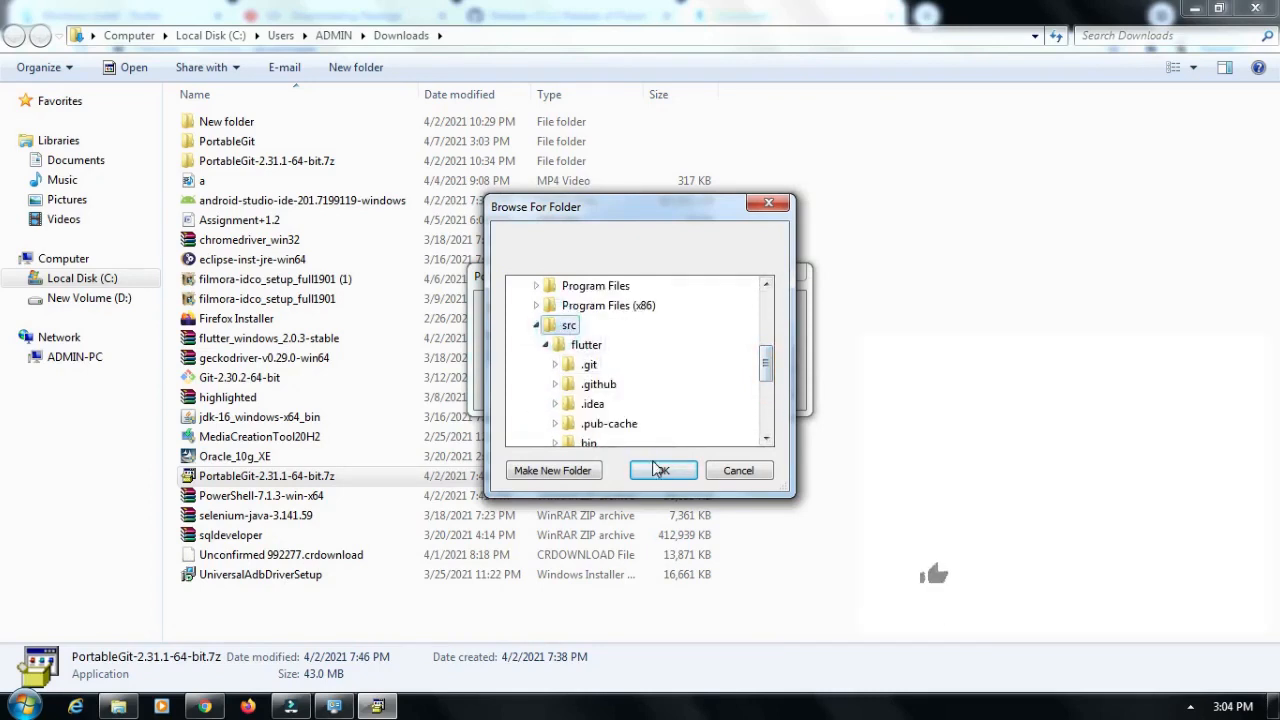
{"action": "left_click", "coordinate": [662, 470]}
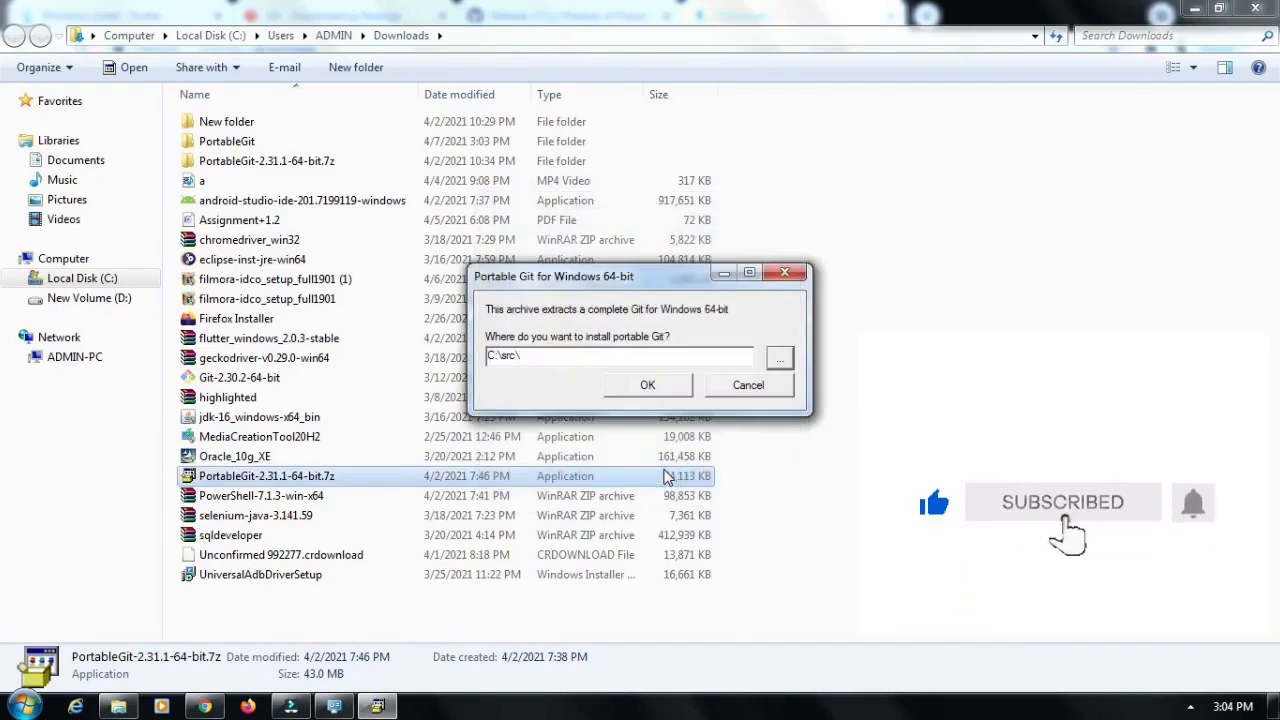
{"action": "double_click", "coordinate": [545, 354]}
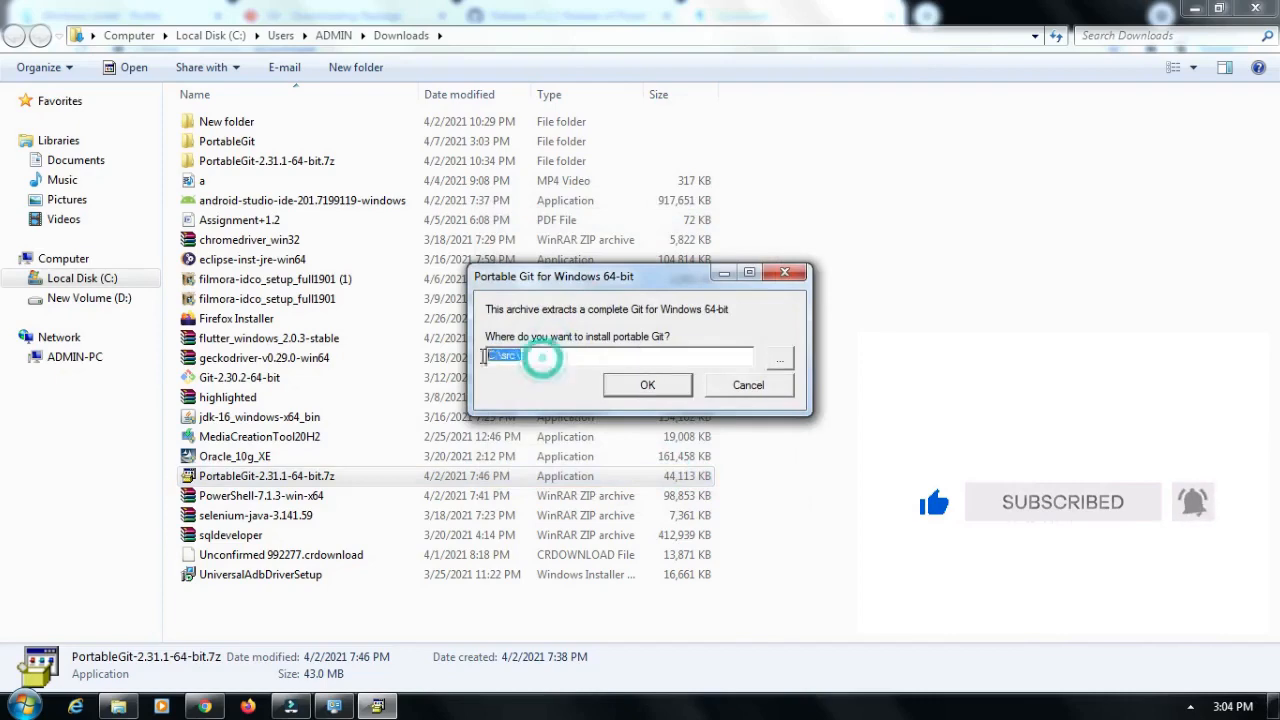
{"action": "left_click", "coordinate": [648, 387]}
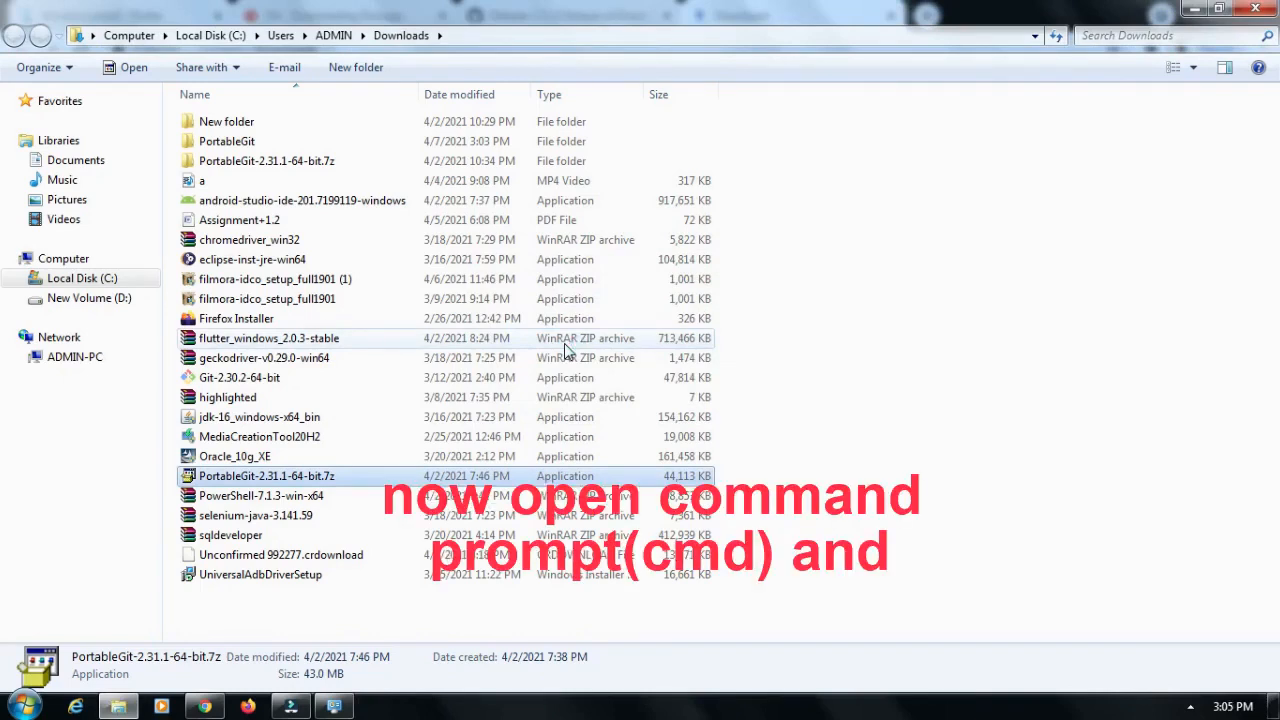
- Minimize the Downloads window, open a Command Prompt and run flutter doctor
{"action": "left_click", "coordinate": [1192, 8]}
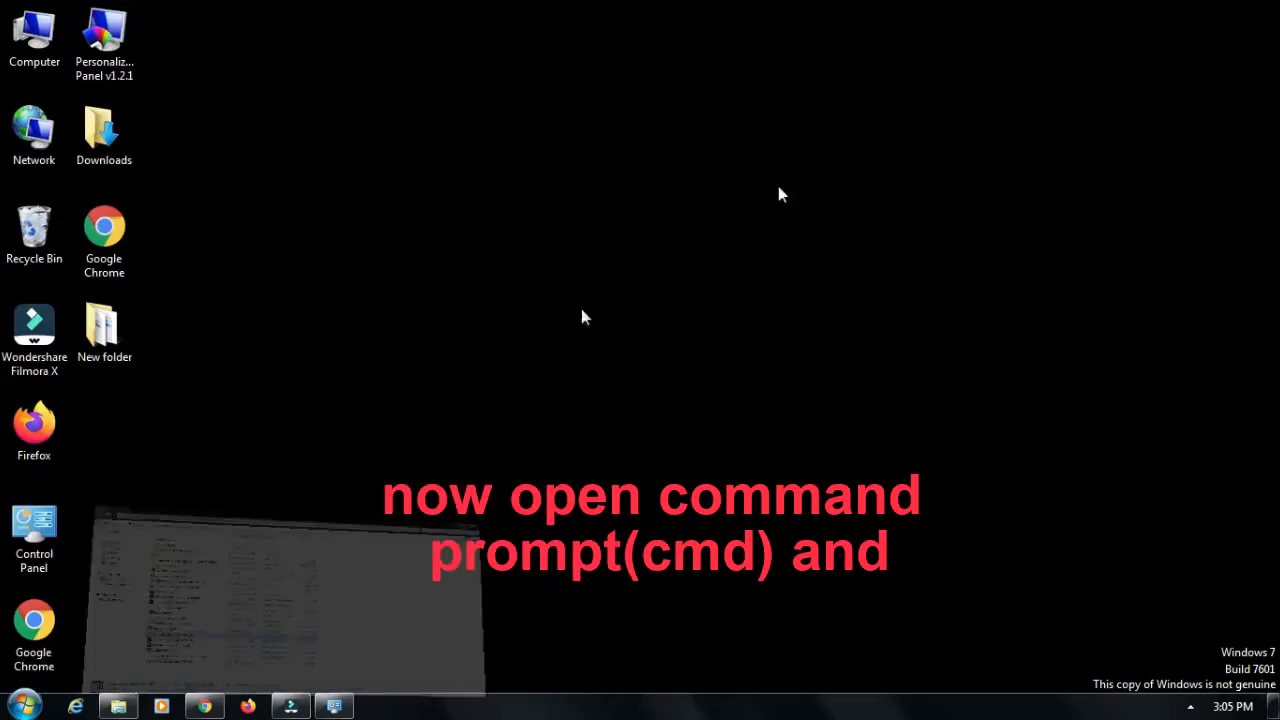
{"action": "left_click", "coordinate": [24, 706]}
{"action": "type", "text": "c"}
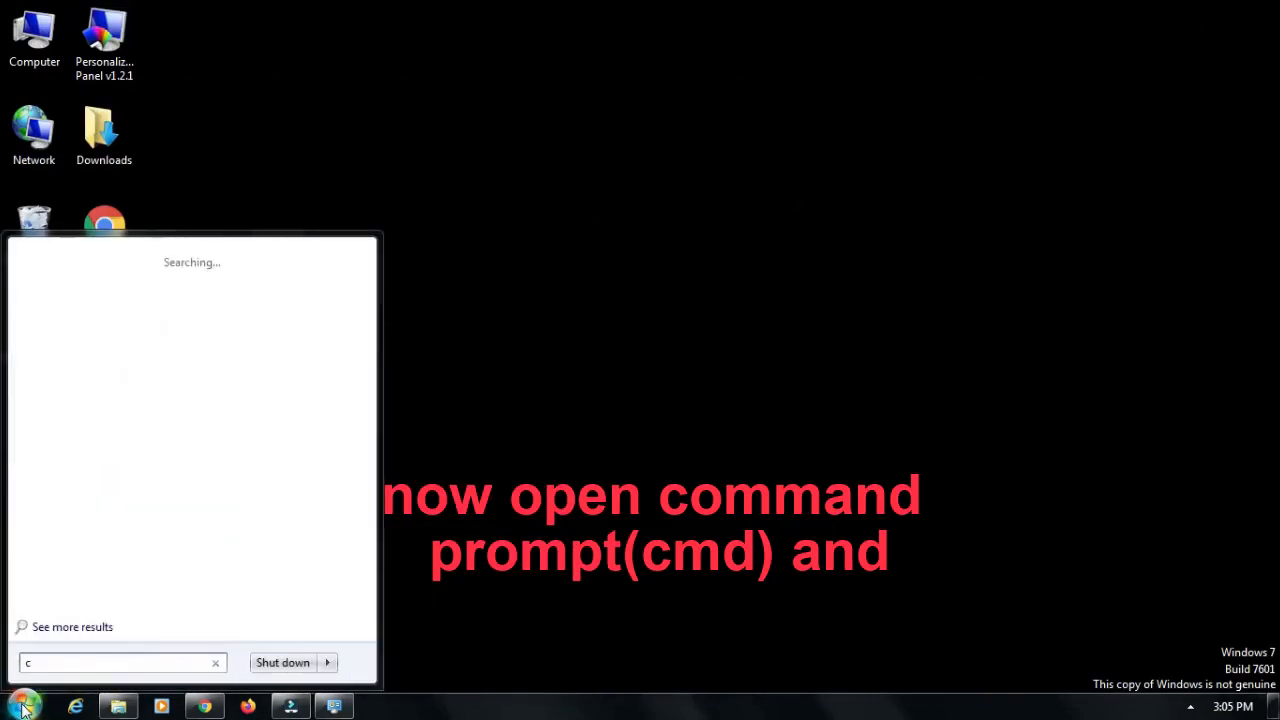
{"action": "type", "text": "md"}
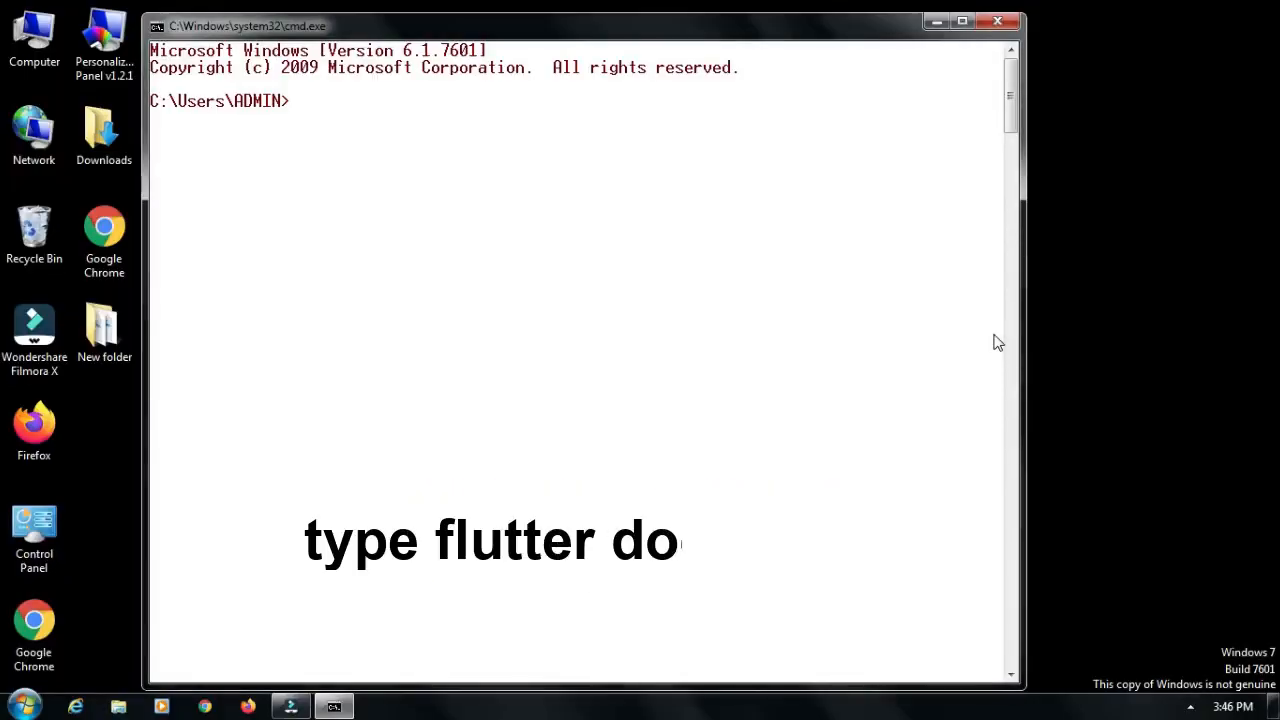
{"action": "type", "text": "fl"}
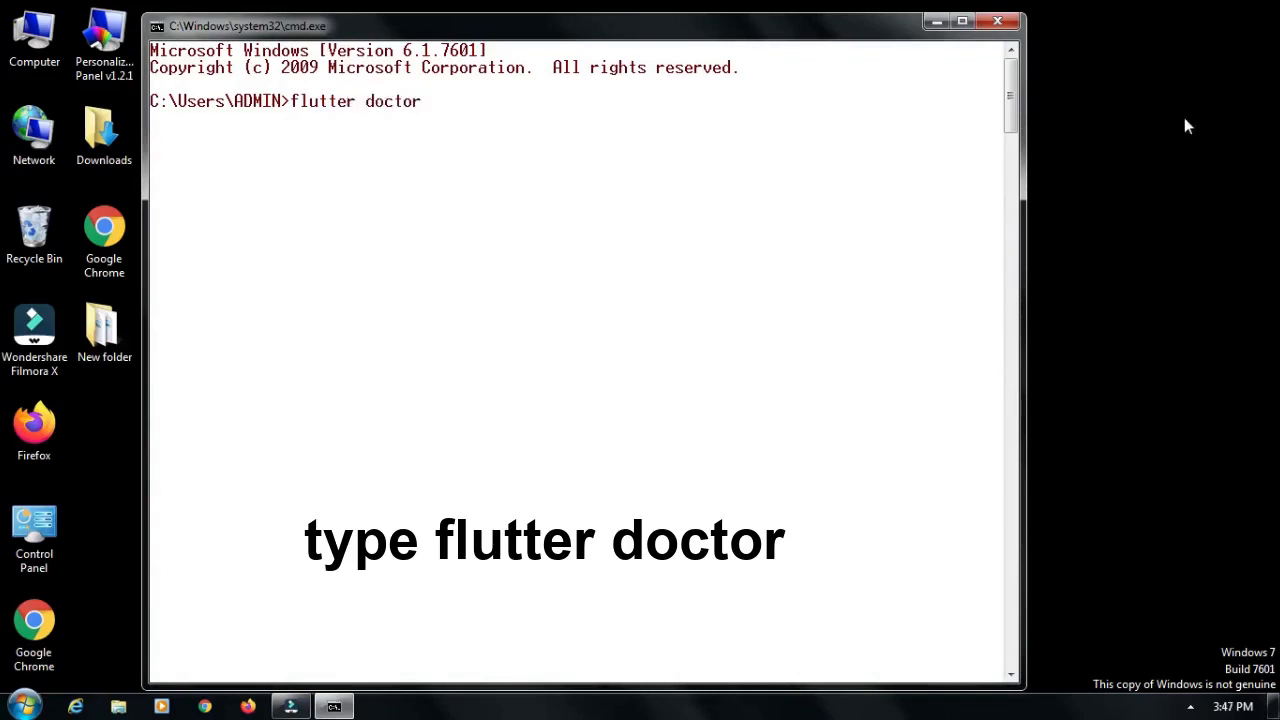
{"action": "type", "text": "utter doctor"}
{"action": "key", "text": "Return"}
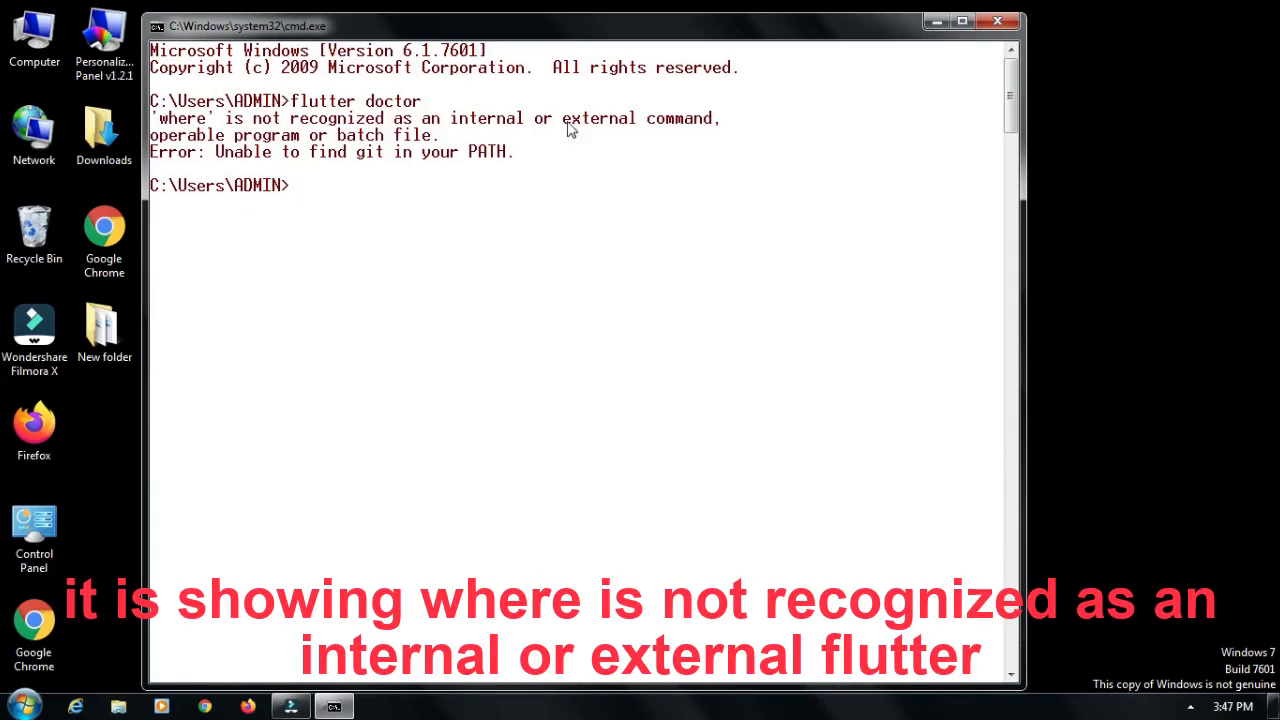
- Minimize the Command Prompt and open the C:\Windows\System32 folder from Computer
{"action": "left_click", "coordinate": [936, 22]}
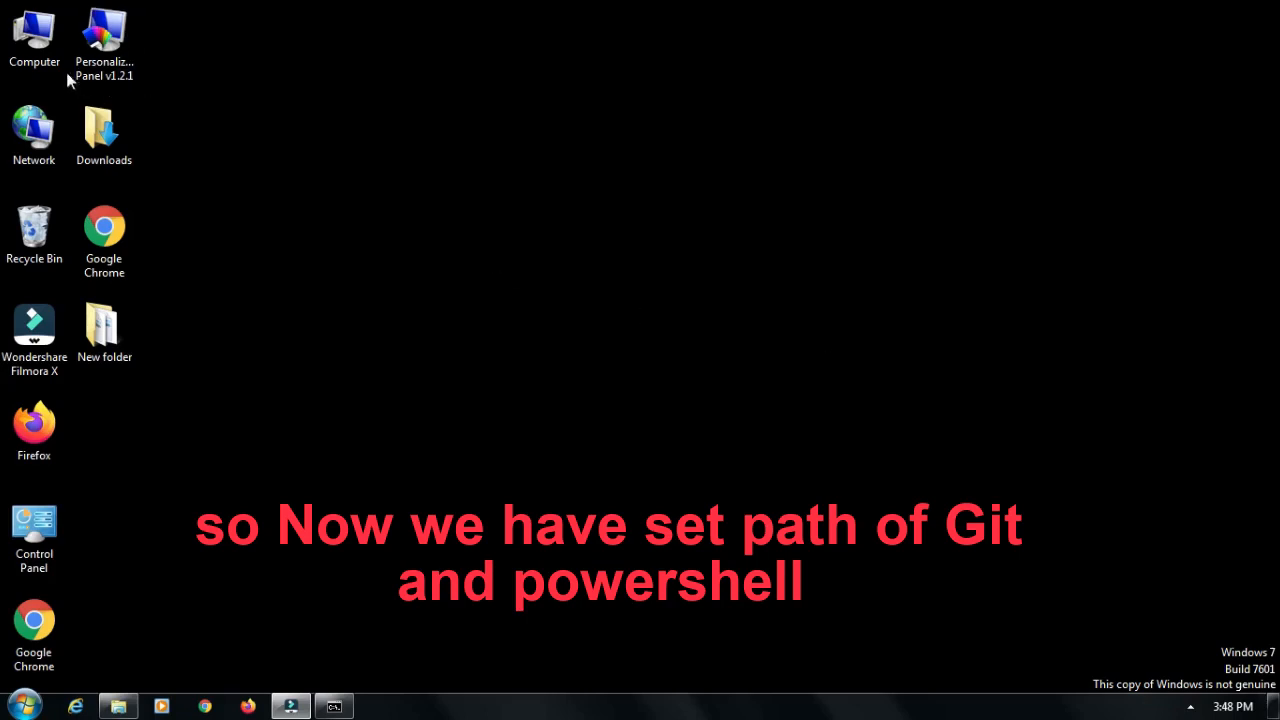
{"action": "double_click", "coordinate": [39, 49]}
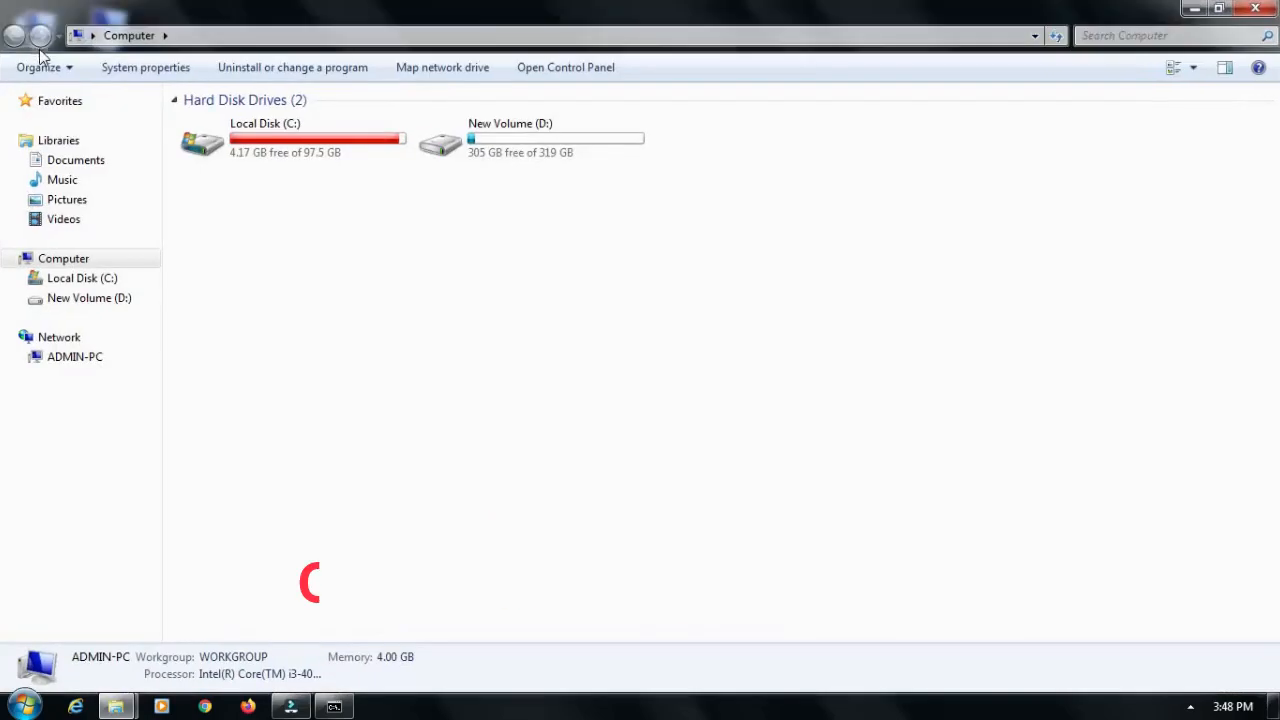
{"action": "double_click", "coordinate": [355, 148]}
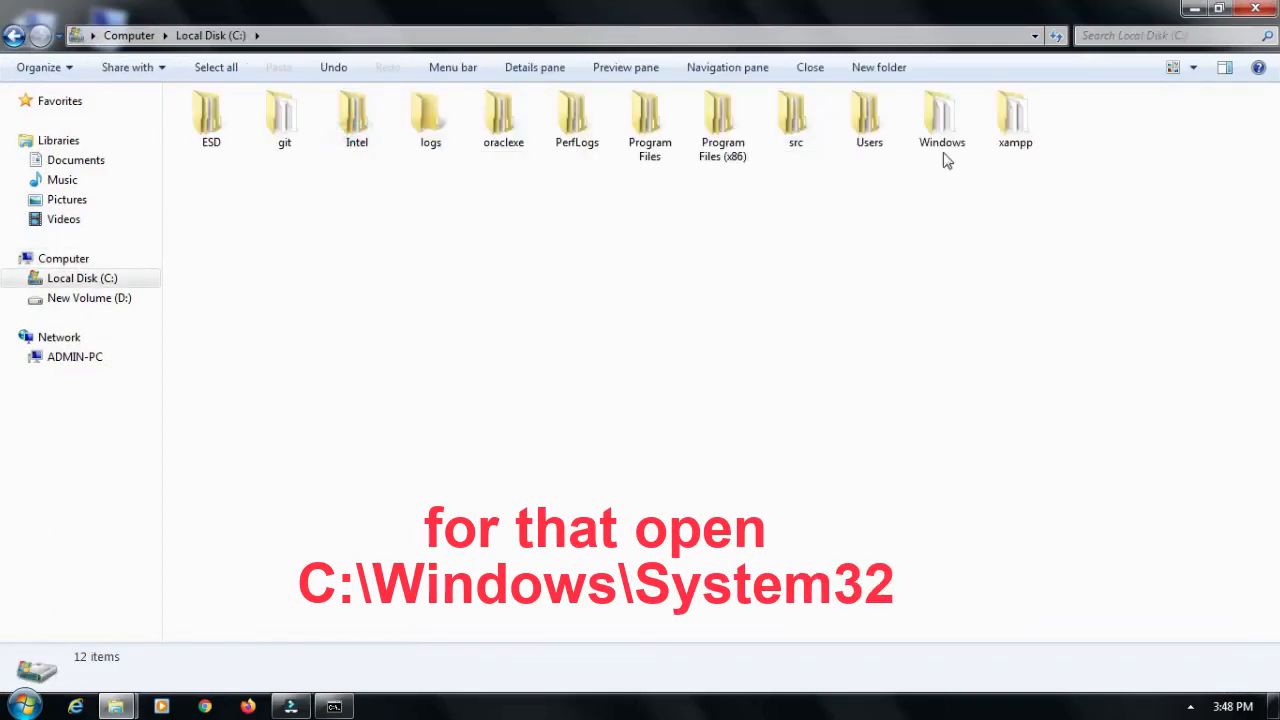
{"action": "double_click", "coordinate": [940, 118]}
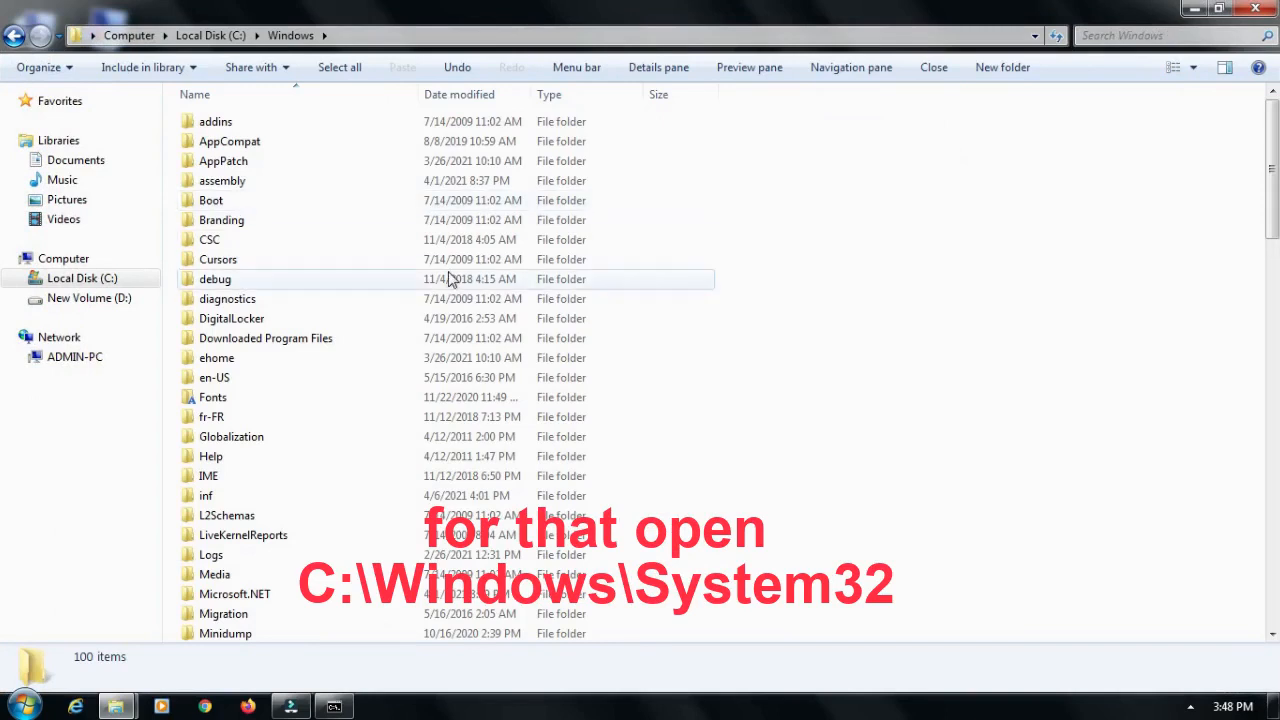
{"action": "scroll", "coordinate": [450, 280], "scroll_direction": "down", "scroll_amount": 8}
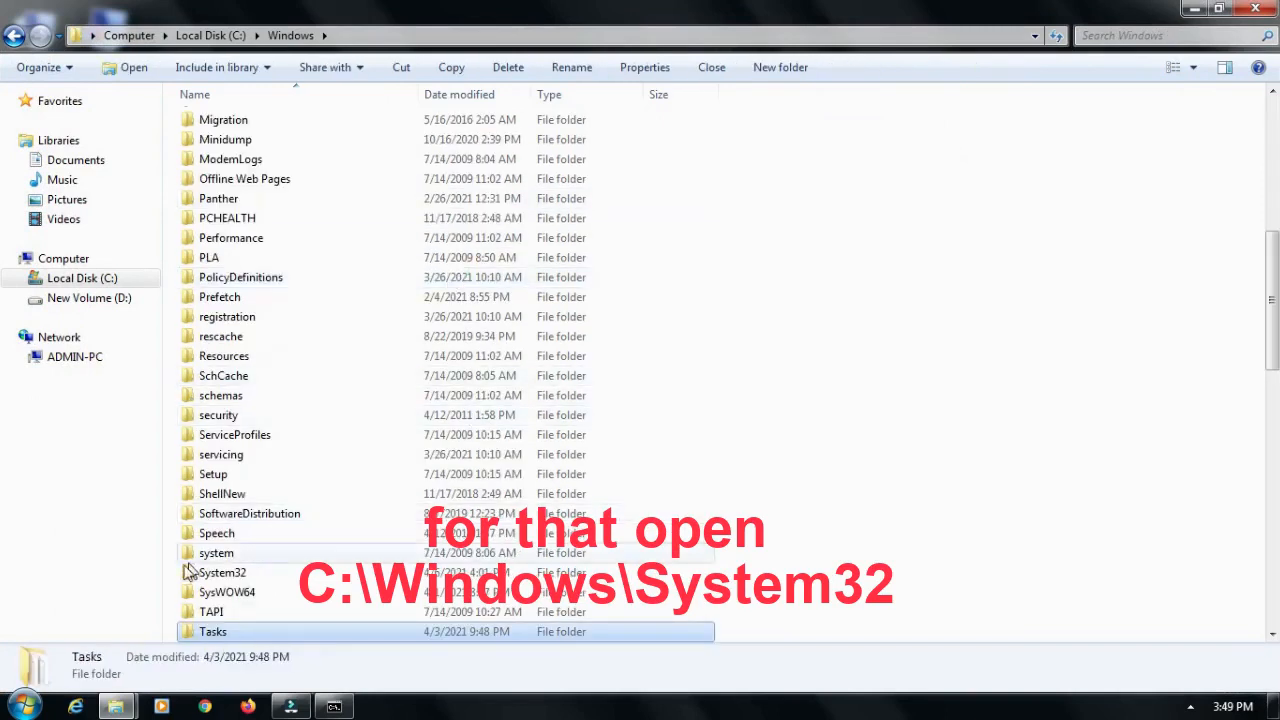
{"action": "left_click", "coordinate": [225, 572]}
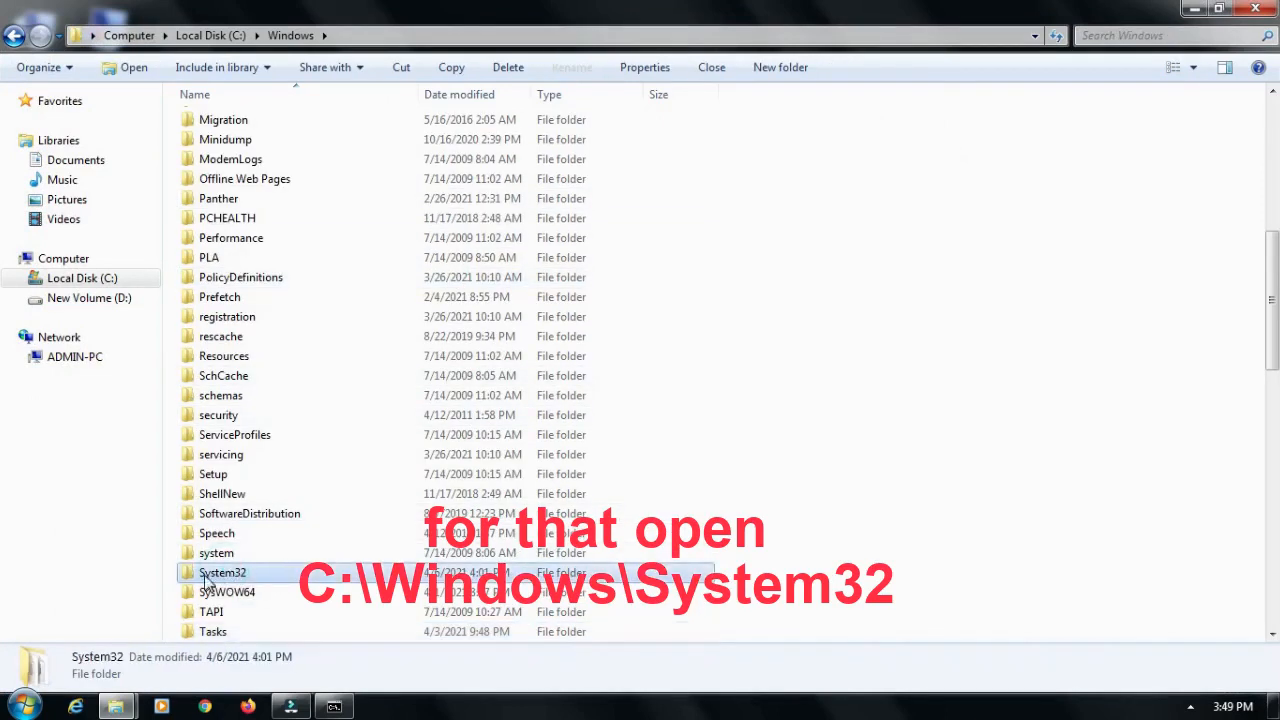
{"action": "double_click", "coordinate": [245, 578]}
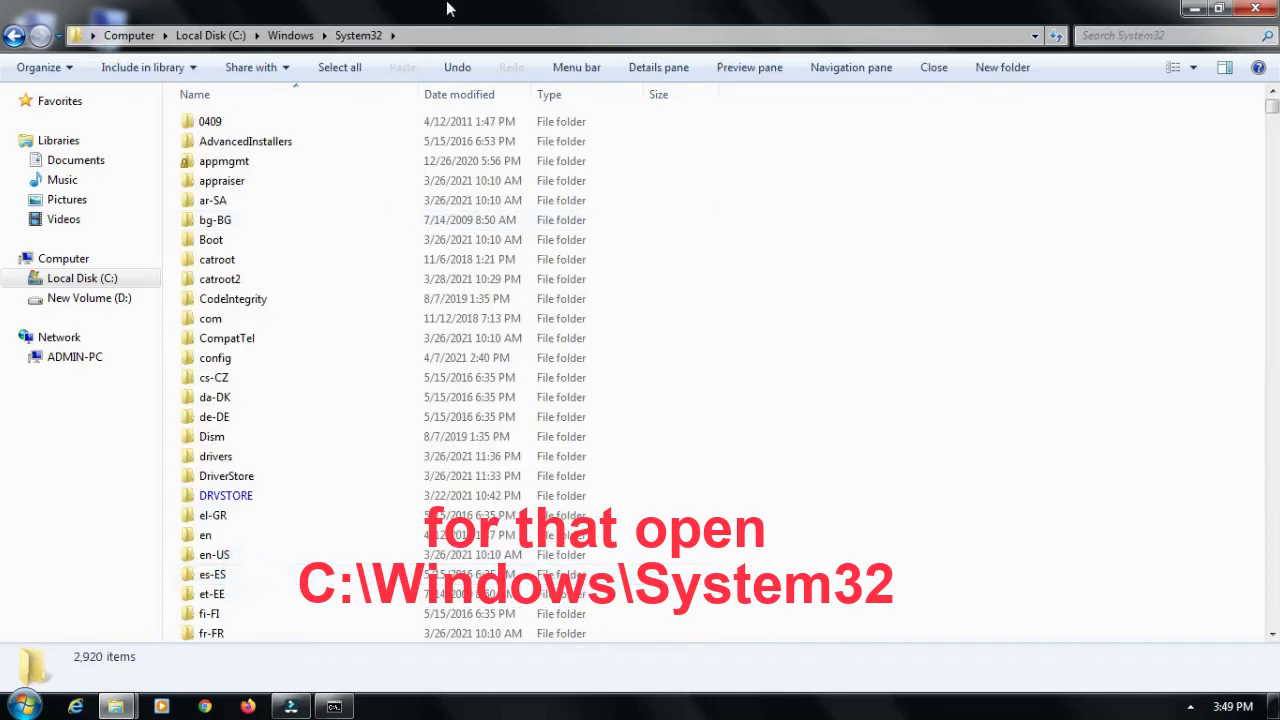
- Copy the full path of the System32 folder into a new Notepad document and minimize Notepad
{"action": "left_click", "coordinate": [420, 36]}
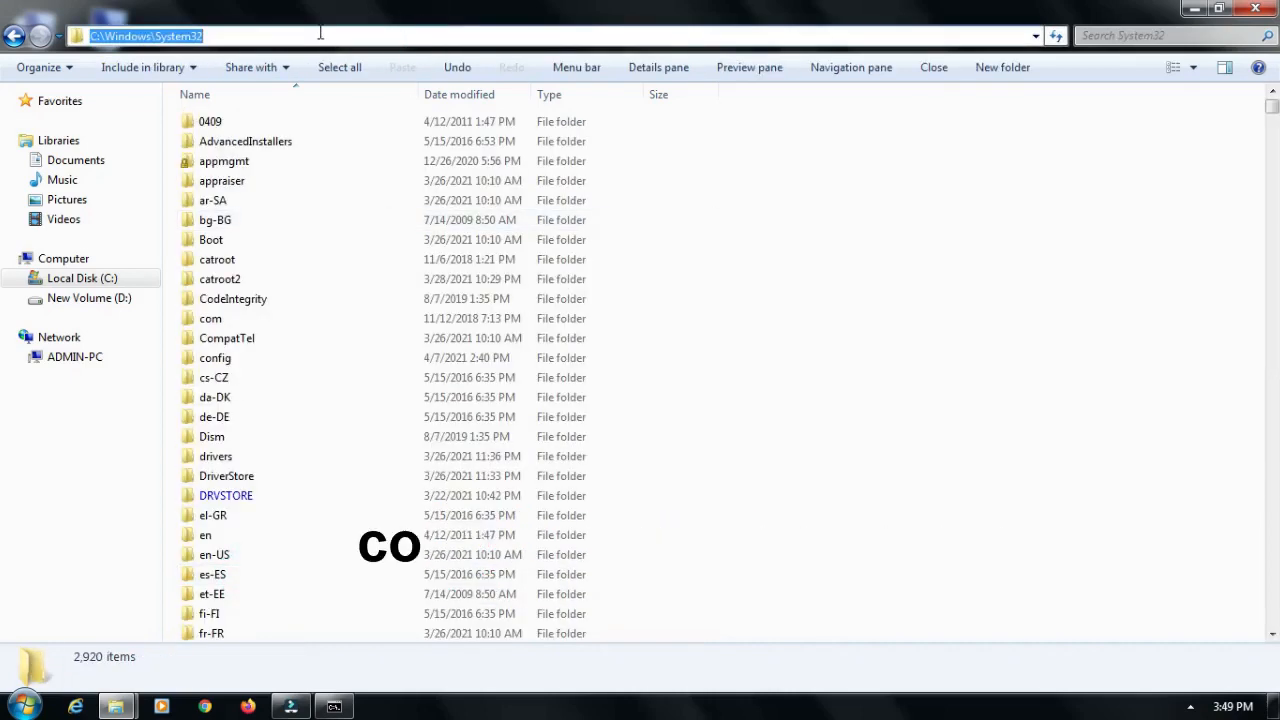
{"action": "right_click", "coordinate": [268, 38]}
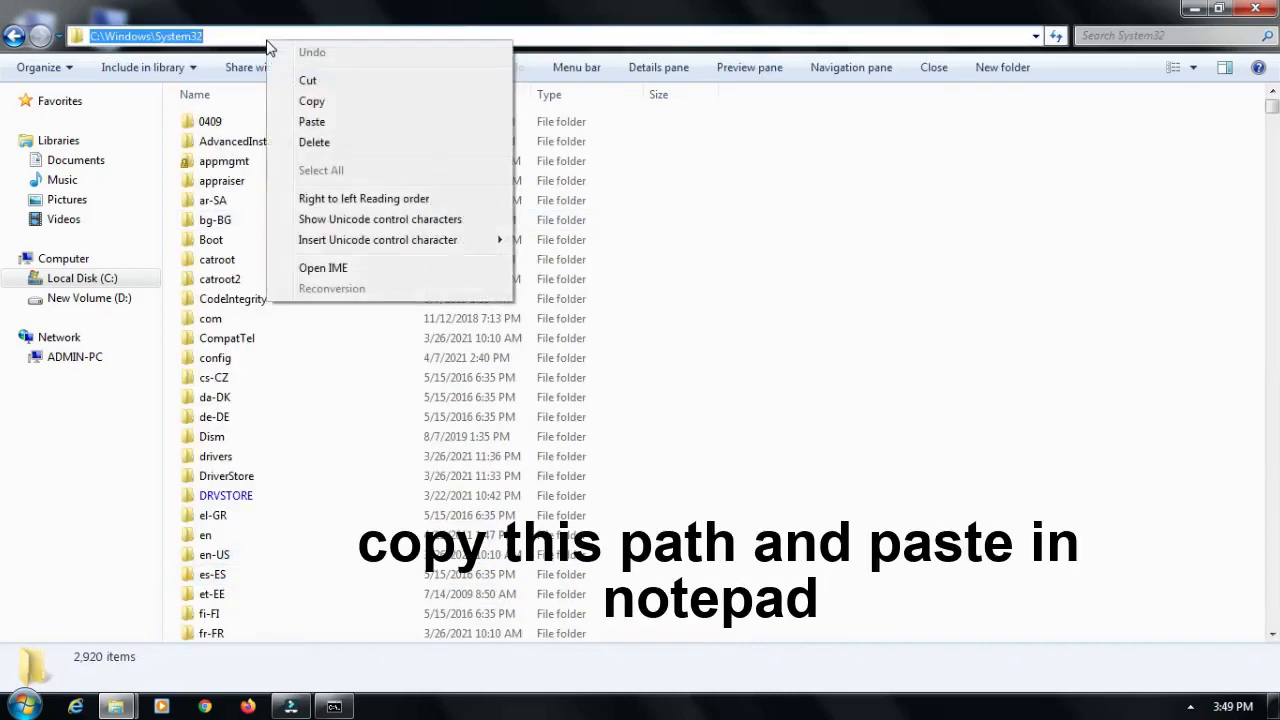
{"action": "left_click", "coordinate": [313, 102]}
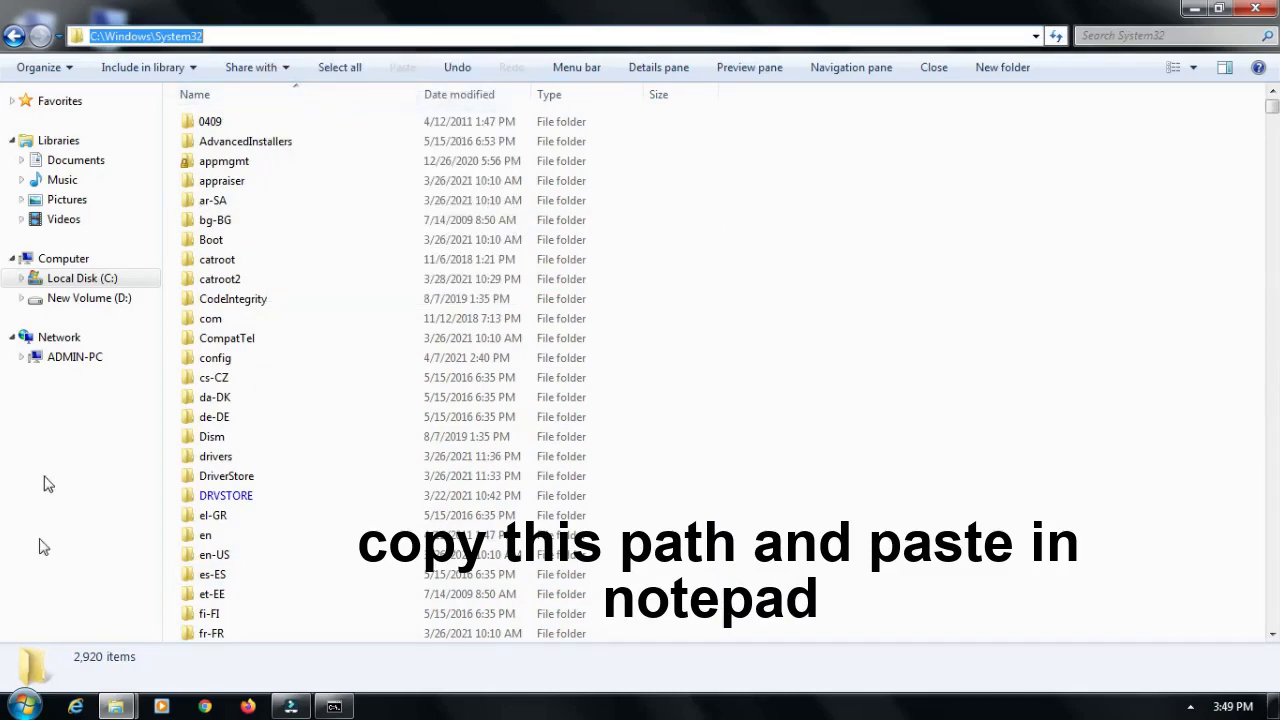
{"action": "left_click", "coordinate": [22, 705]}
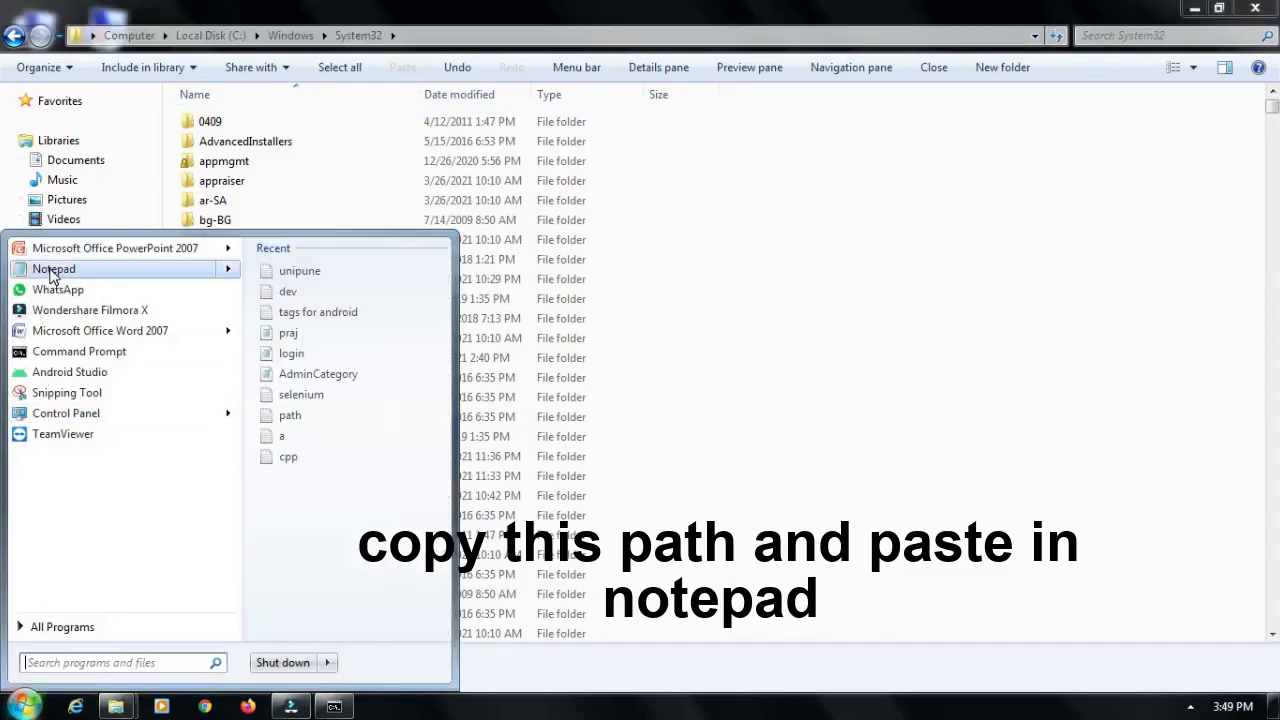
{"action": "left_click", "coordinate": [52, 268]}
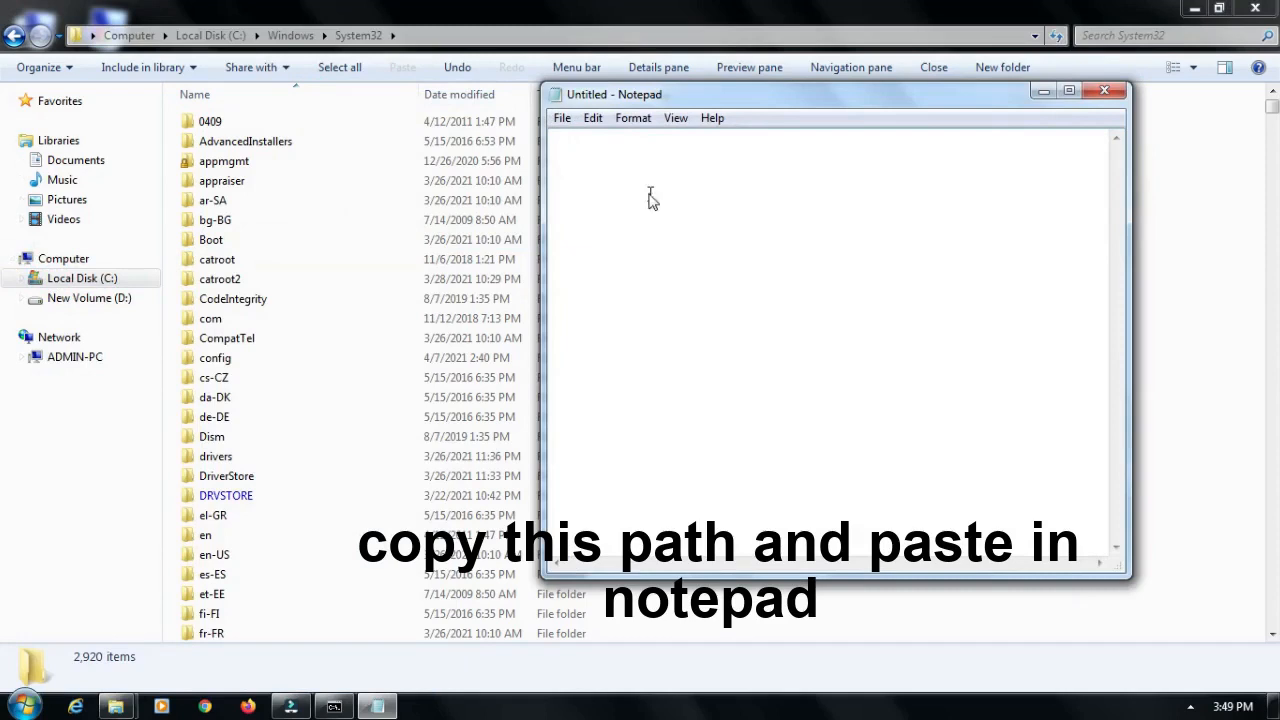
{"action": "right_click", "coordinate": [648, 196]}
{"action": "left_click", "coordinate": [696, 274]}
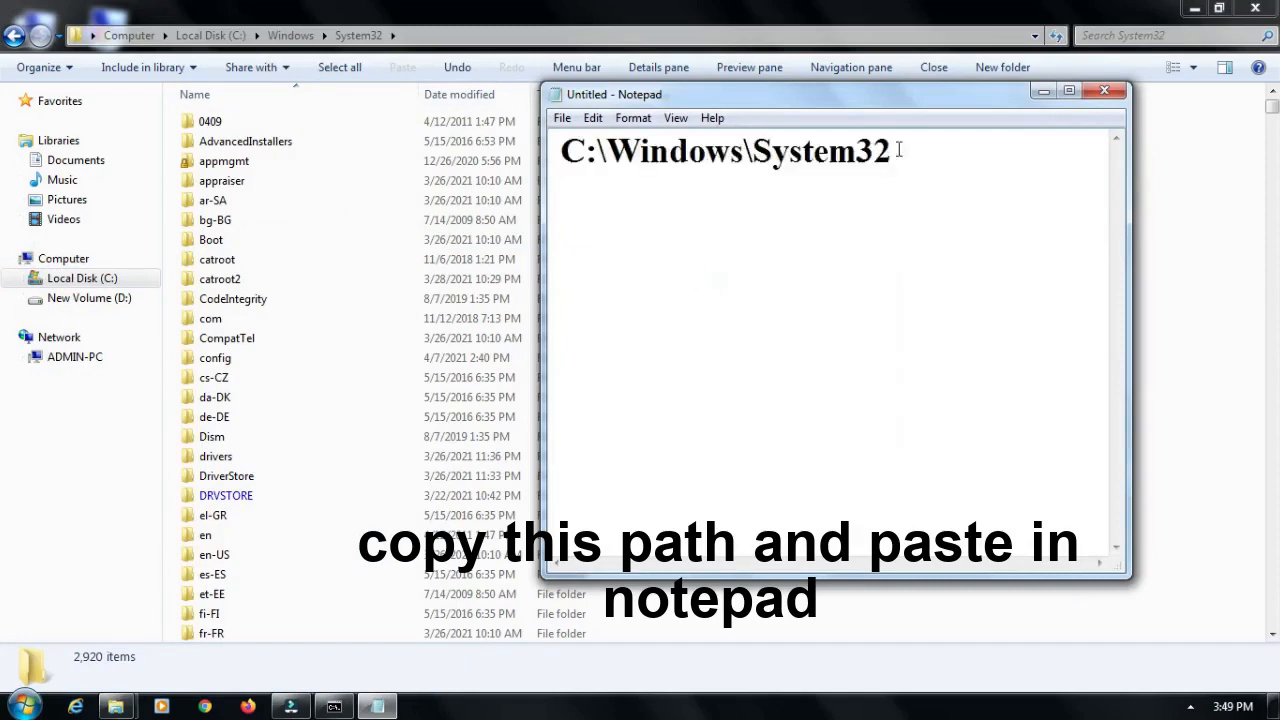
{"action": "left_click_drag", "start_coordinate": [909, 149], "coordinate": [561, 155]}
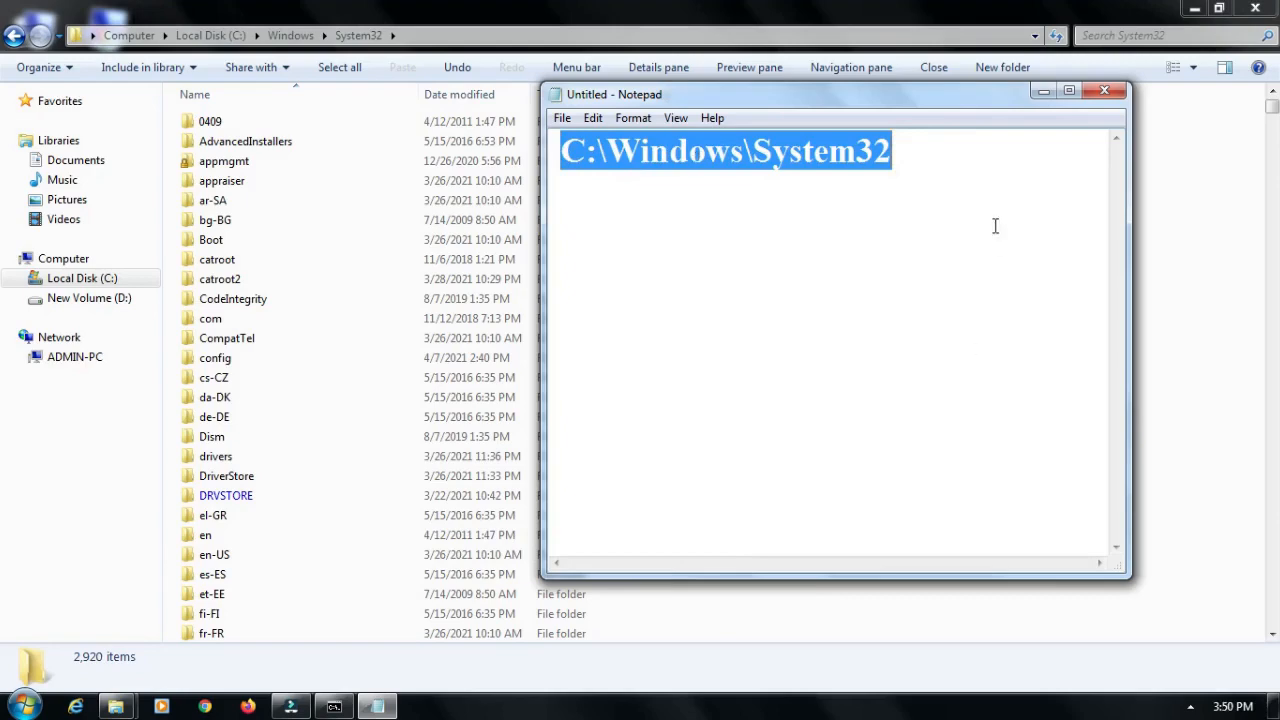
{"action": "left_click", "coordinate": [1042, 92]}
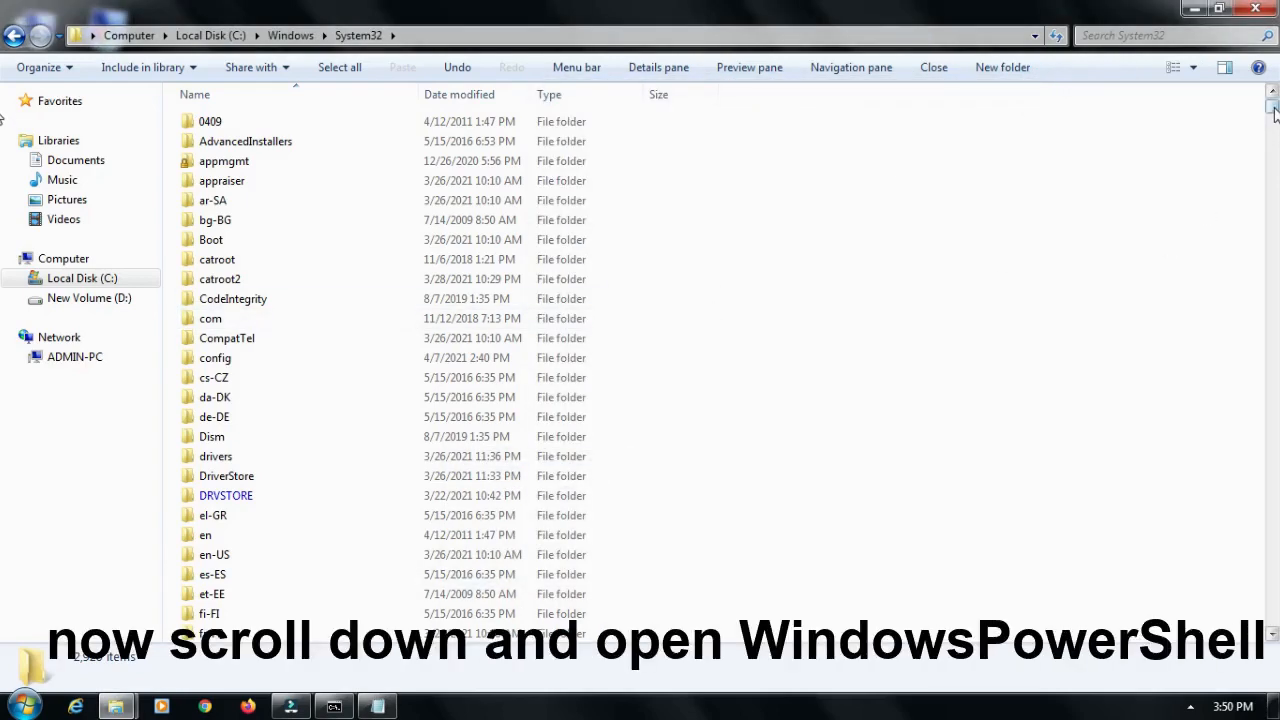
- Open the WindowsPowerShell\v1.0 folder inside System32 and copy its full path
{"action": "left_click_drag", "start_coordinate": [1272, 104], "coordinate": [1273, 118]}
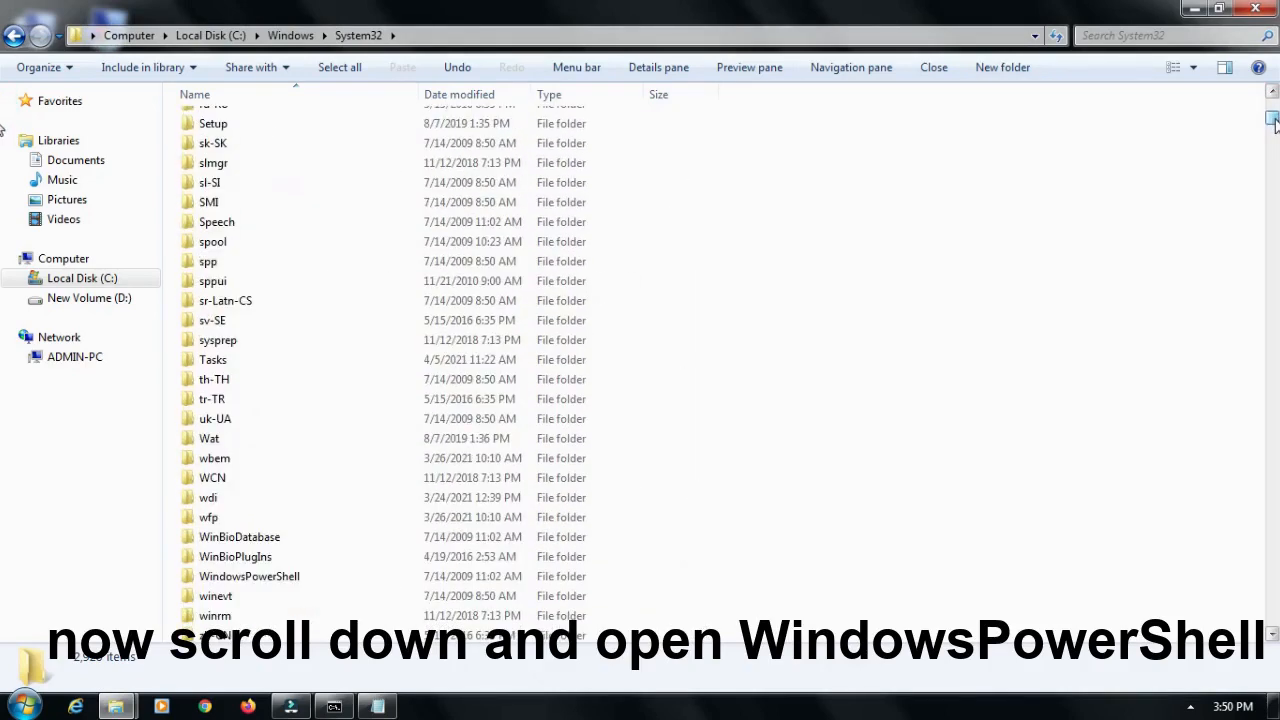
{"action": "double_click", "coordinate": [255, 587]}
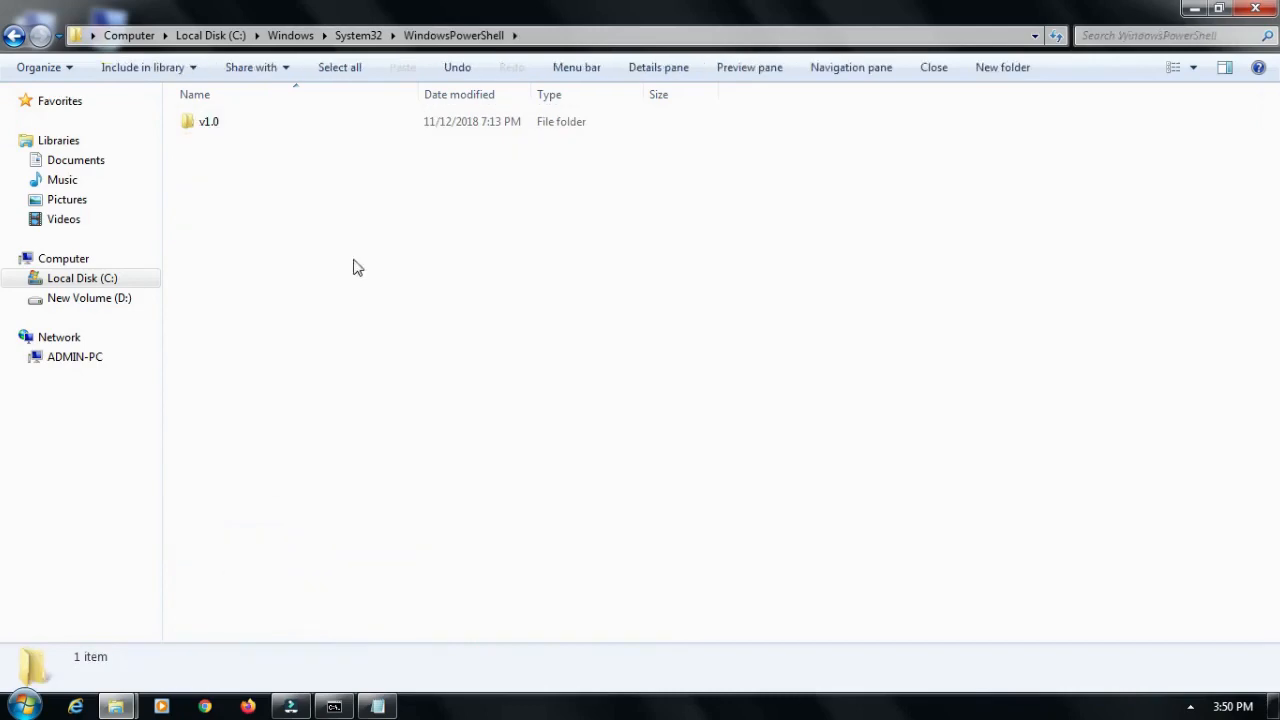
{"action": "double_click", "coordinate": [270, 124]}
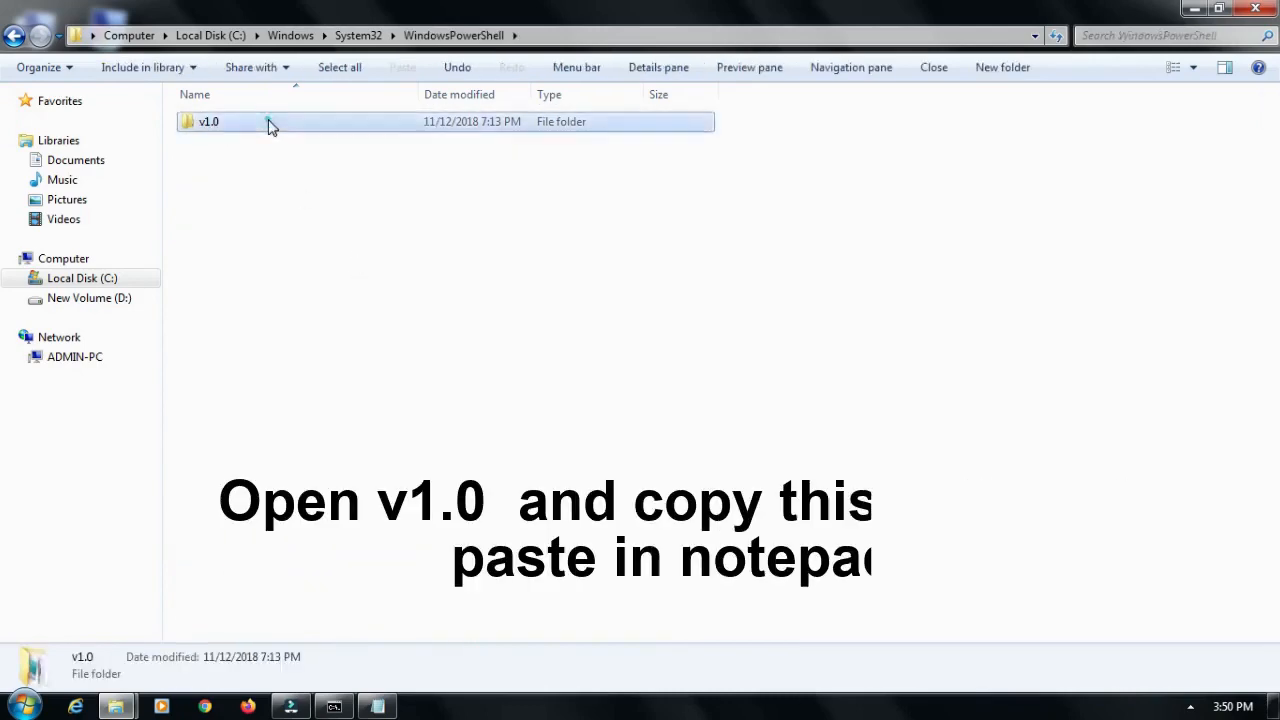
{"action": "left_click", "coordinate": [596, 36]}
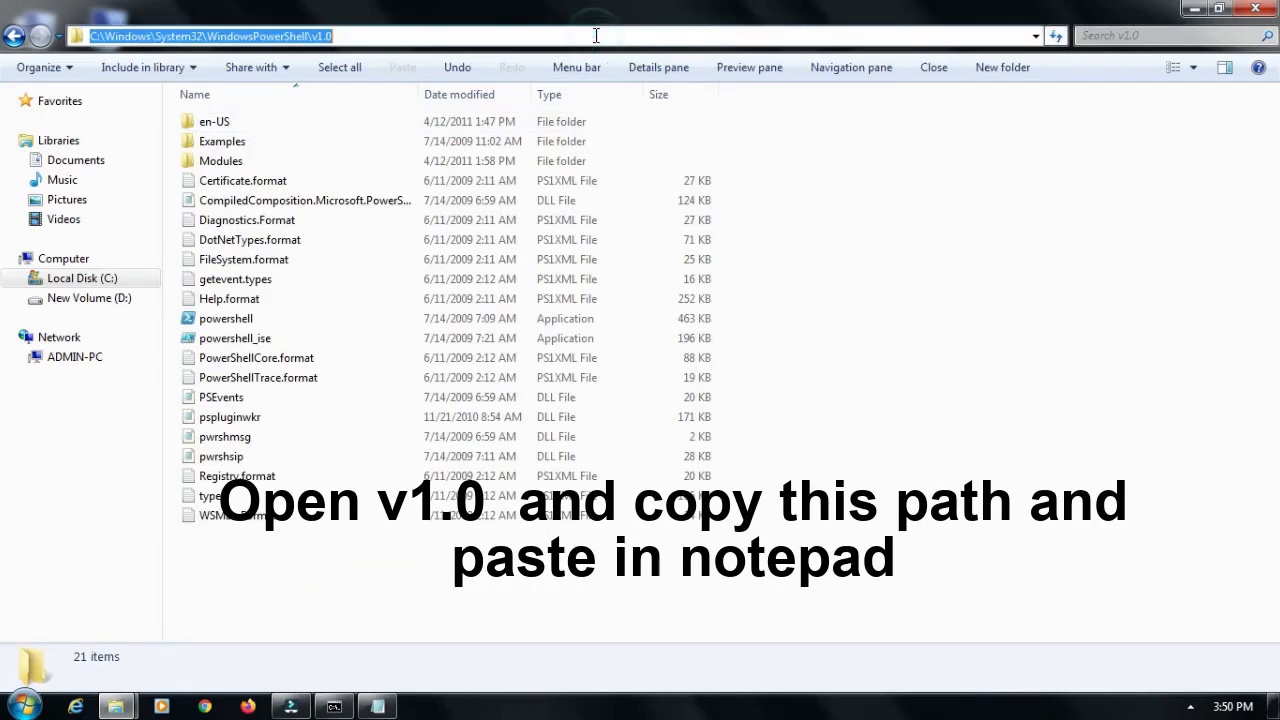
{"action": "right_click", "coordinate": [392, 37]}
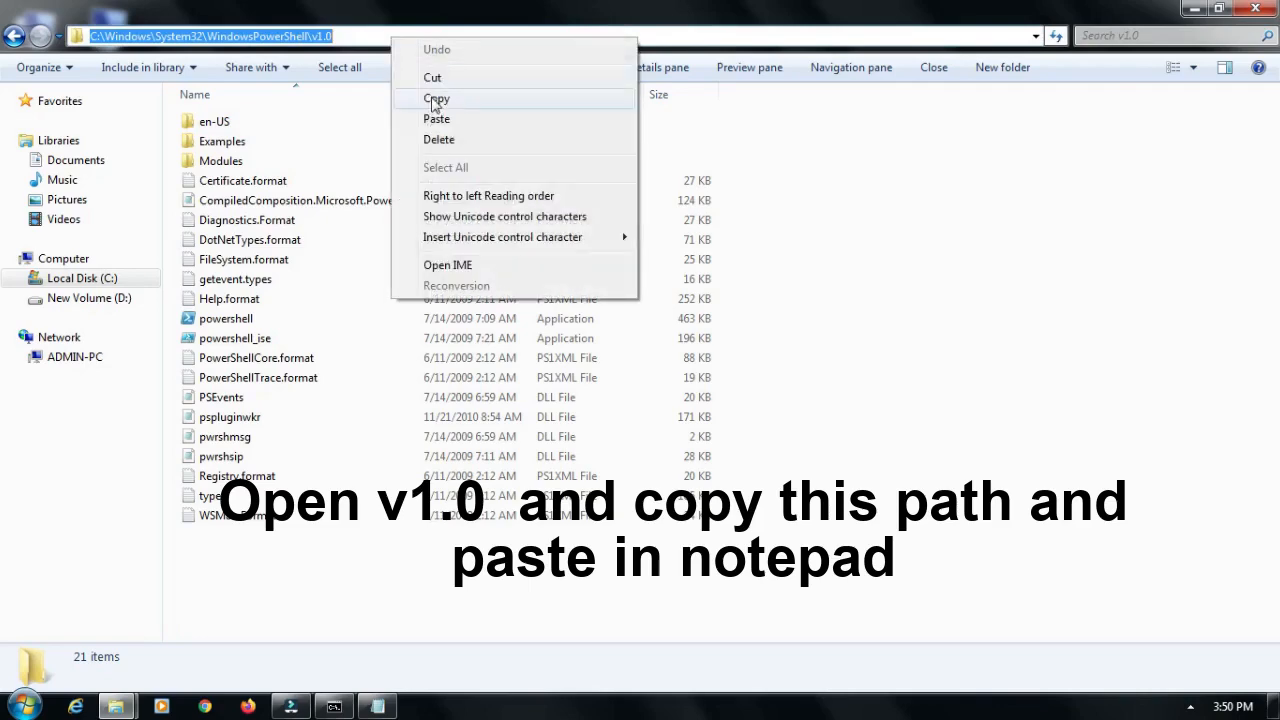
{"action": "left_click", "coordinate": [464, 100]}
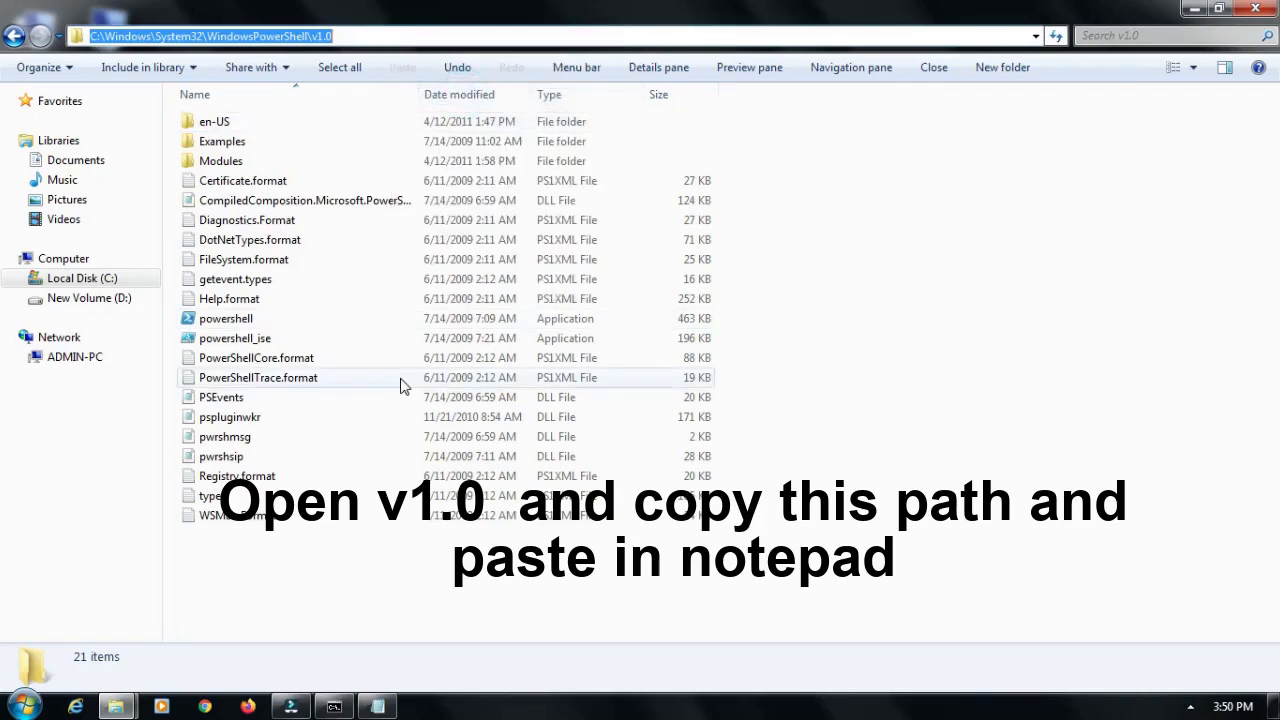
- Paste the PowerShell v1.0 path into Notepad below the System32 path, leaving a blank line between them, add a new line and minimize Notepad
{"action": "mouse_move", "coordinate": [378, 705]}
{"action": "left_click", "coordinate": [400, 611]}
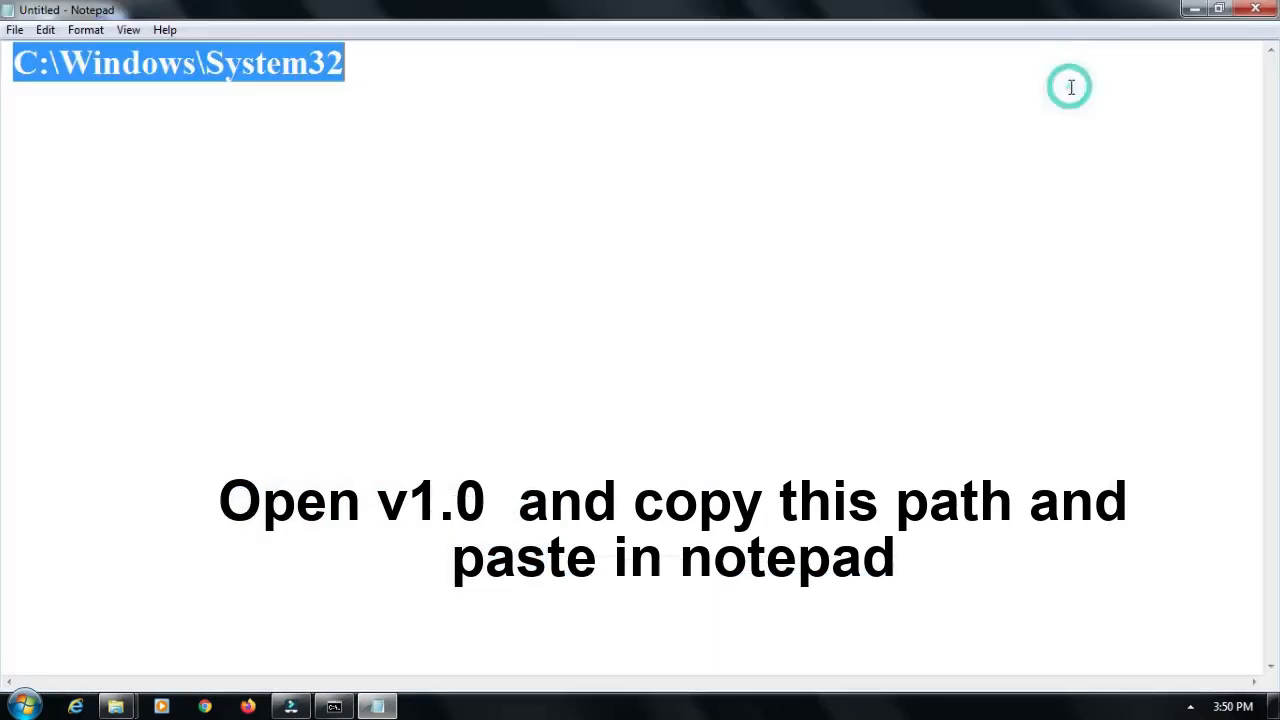
{"action": "left_click", "coordinate": [1069, 91]}
{"action": "left_click", "coordinate": [704, 110]}
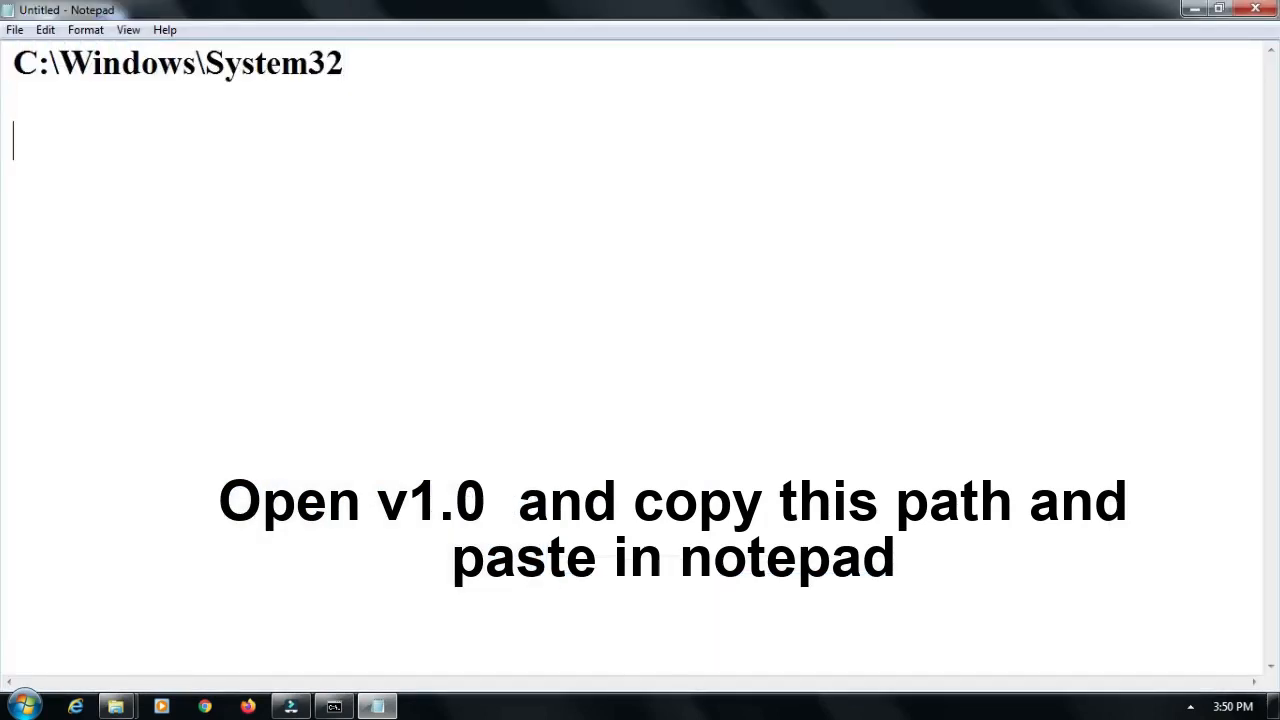
{"action": "right_click", "coordinate": [704, 112]}
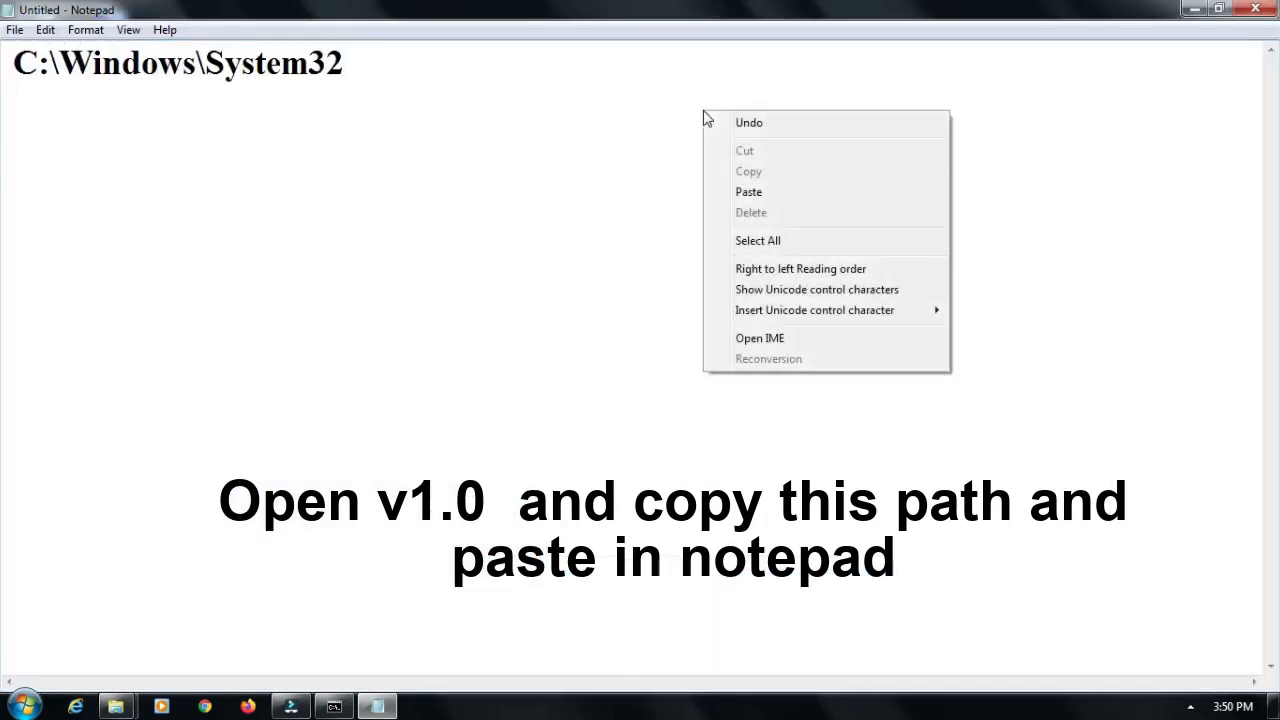
{"action": "left_click", "coordinate": [748, 193]}
{"action": "left_click_drag", "start_coordinate": [372, 65], "coordinate": [12, 64]}
{"action": "left_click_drag", "start_coordinate": [742, 143], "coordinate": [16, 150]}
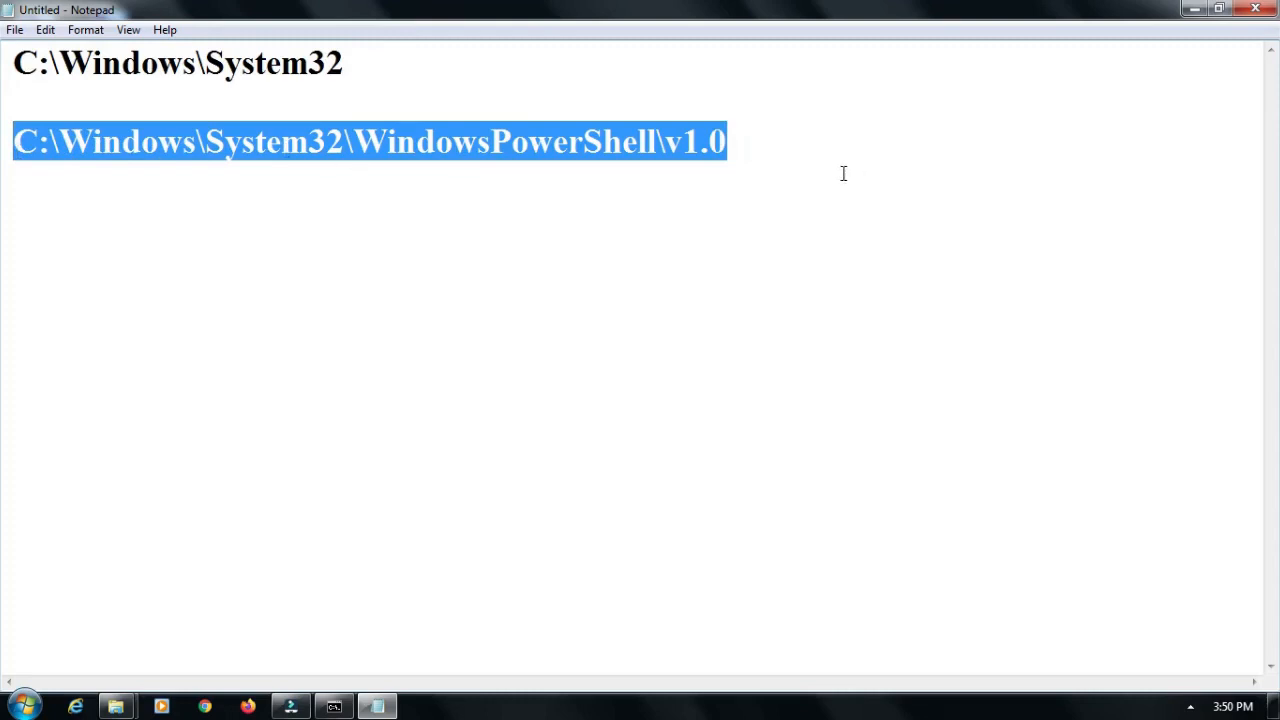
{"action": "left_click", "coordinate": [775, 156]}
{"action": "key", "text": "Return"}
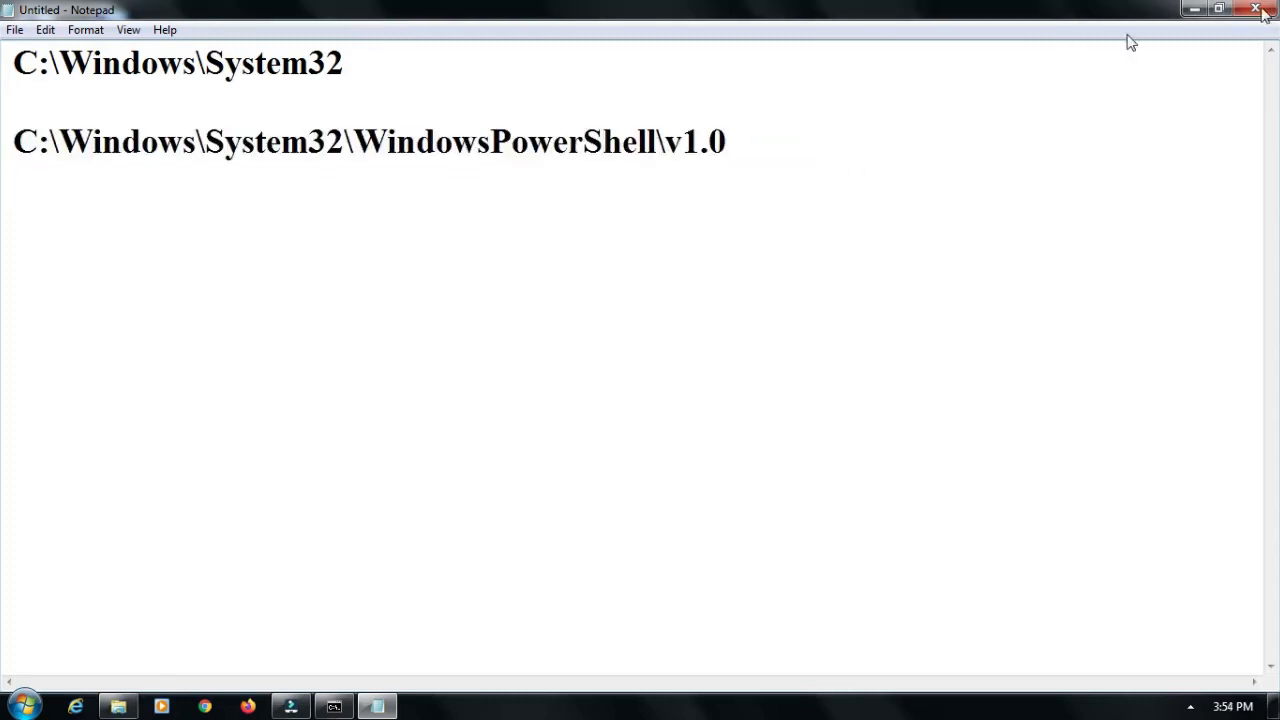
{"action": "left_click", "coordinate": [1194, 9]}
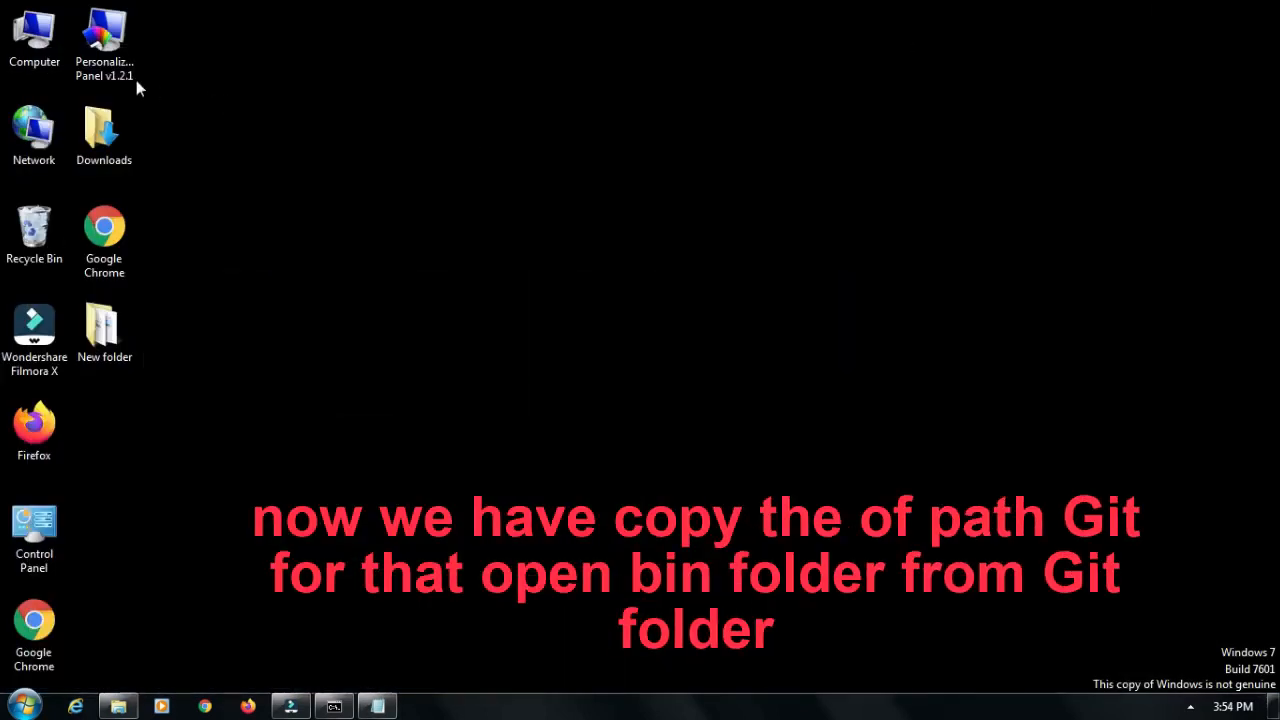
- Open the bin folder of the Git installation, C:\src\git\bin, starting from Computer
{"action": "double_click", "coordinate": [36, 50]}
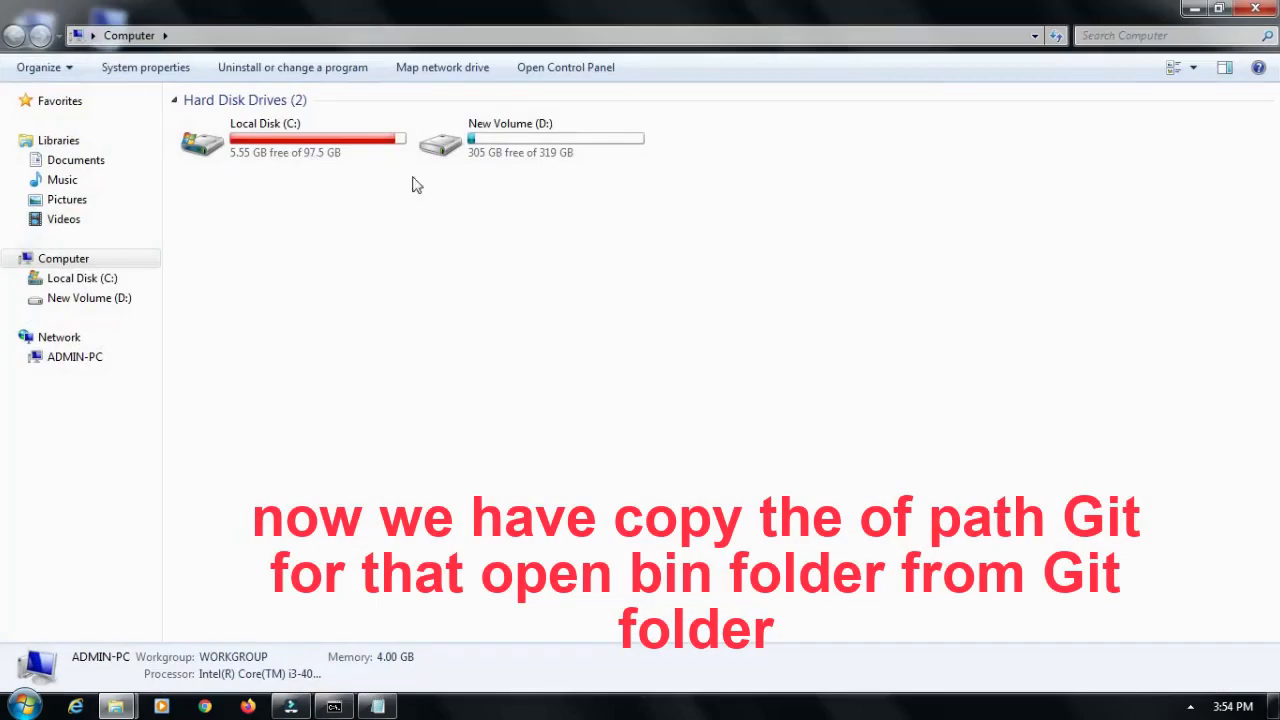
{"action": "double_click", "coordinate": [312, 150]}
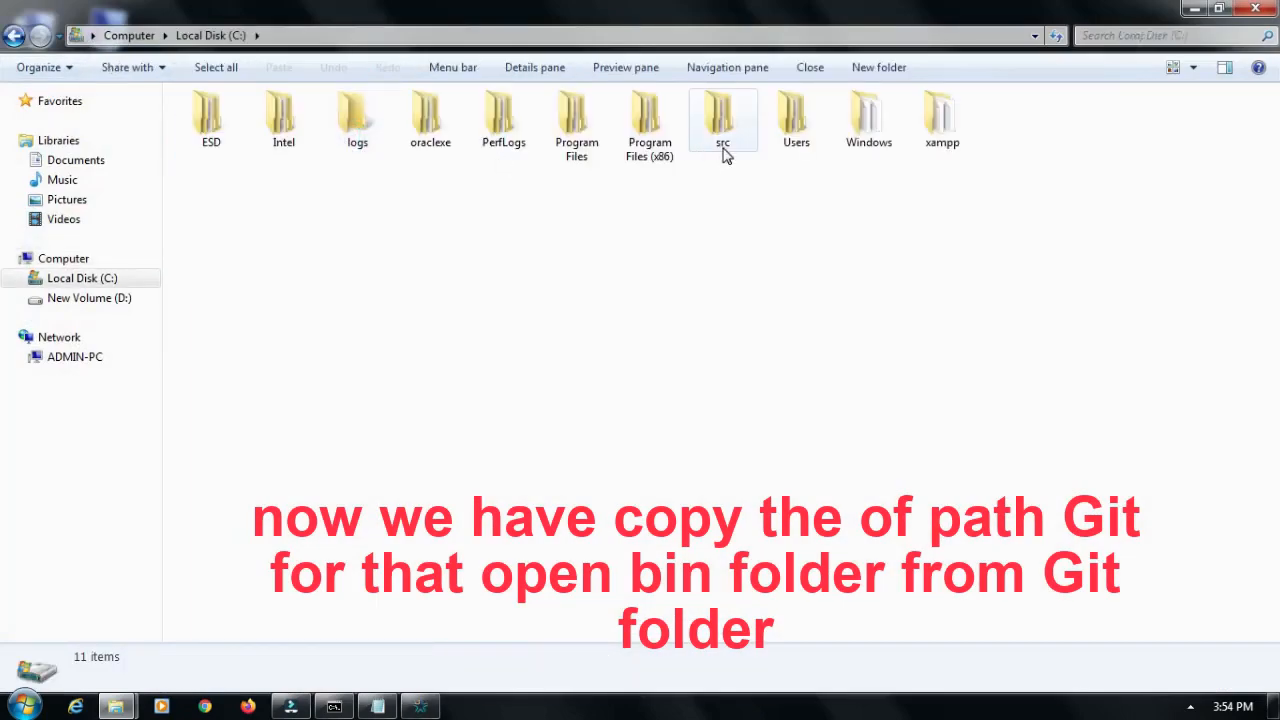
{"action": "double_click", "coordinate": [720, 145]}
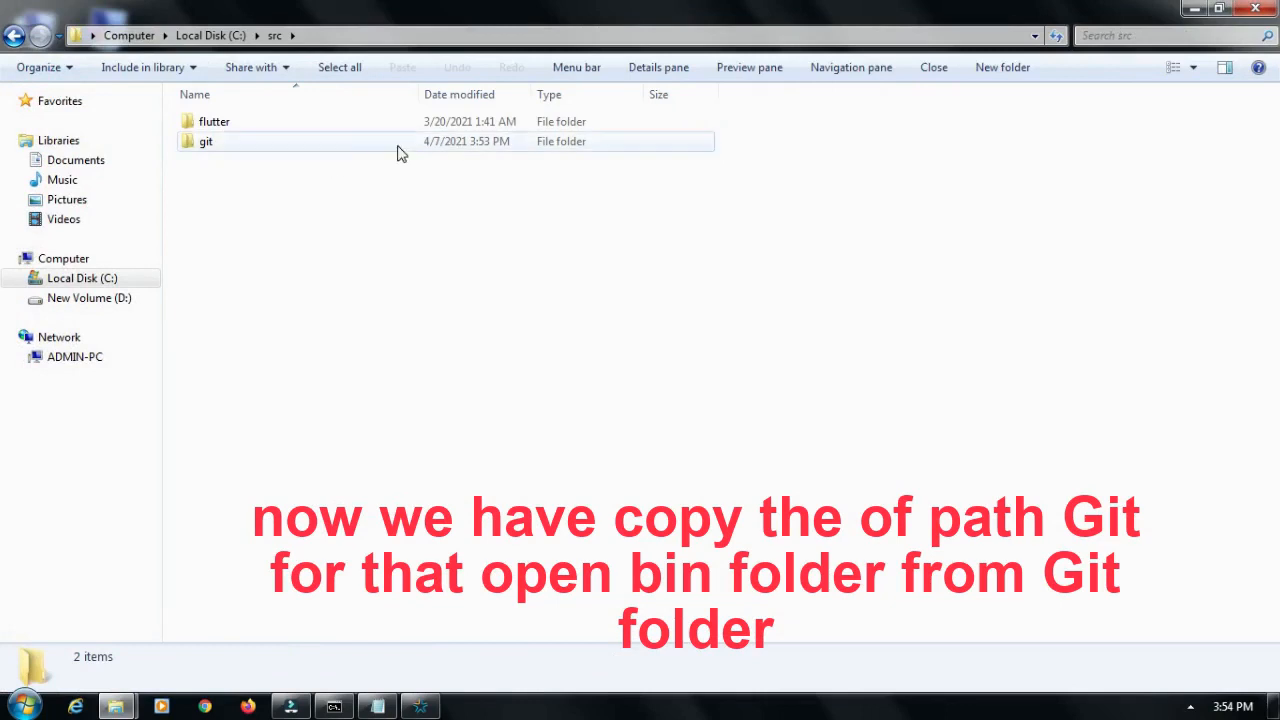
{"action": "double_click", "coordinate": [362, 144]}
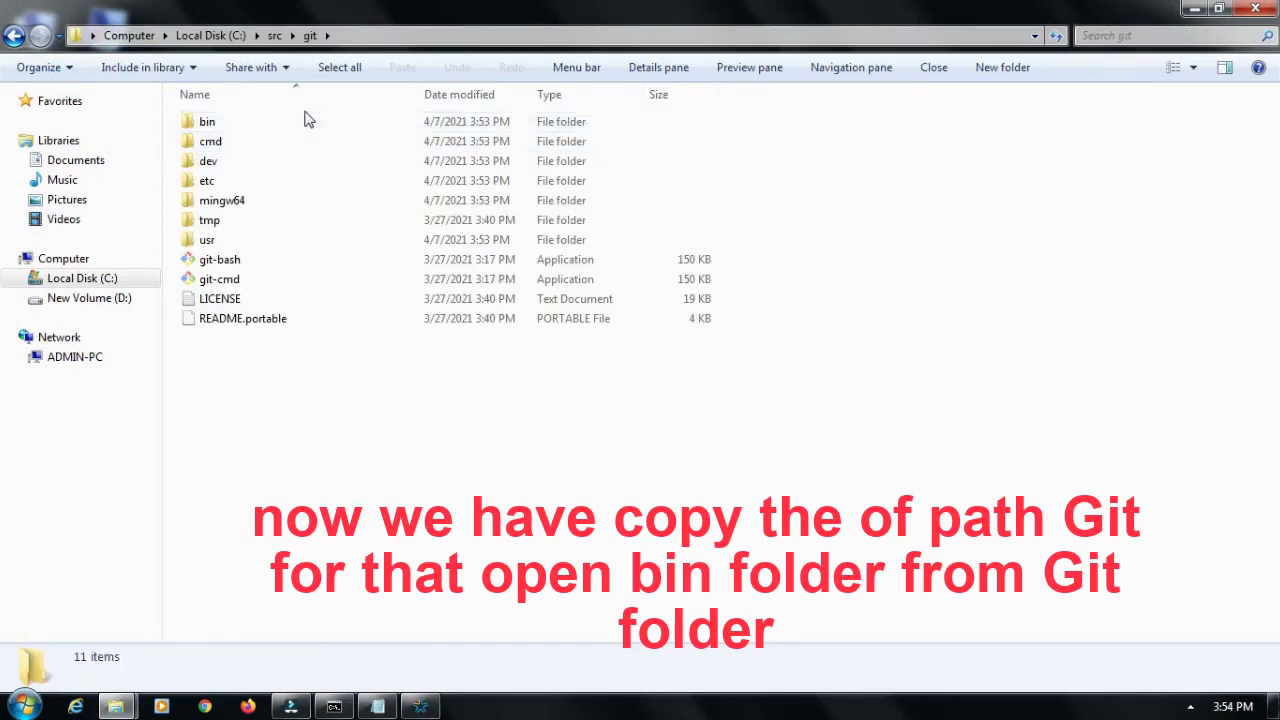
{"action": "double_click", "coordinate": [308, 130]}
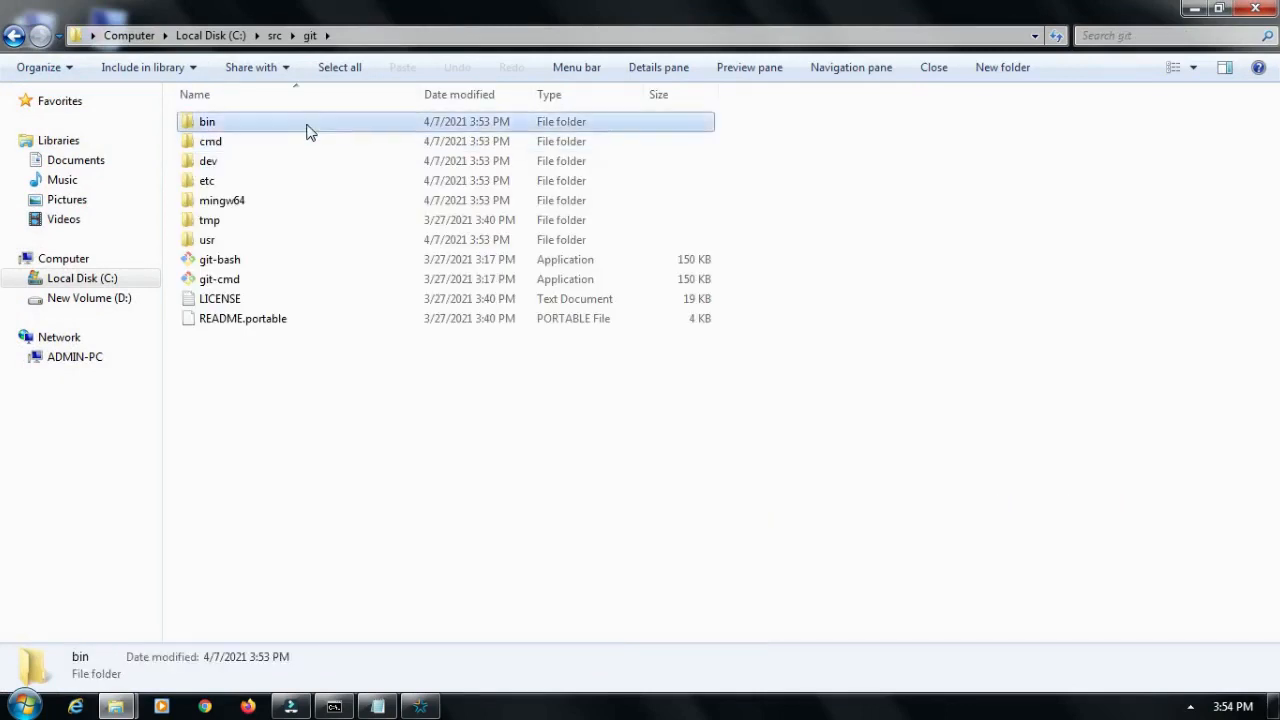
- Copy the full path of the Git bin folder and paste it into Notepad below the PowerShell path
{"action": "left_click", "coordinate": [381, 34]}
{"action": "right_click", "coordinate": [291, 37]}
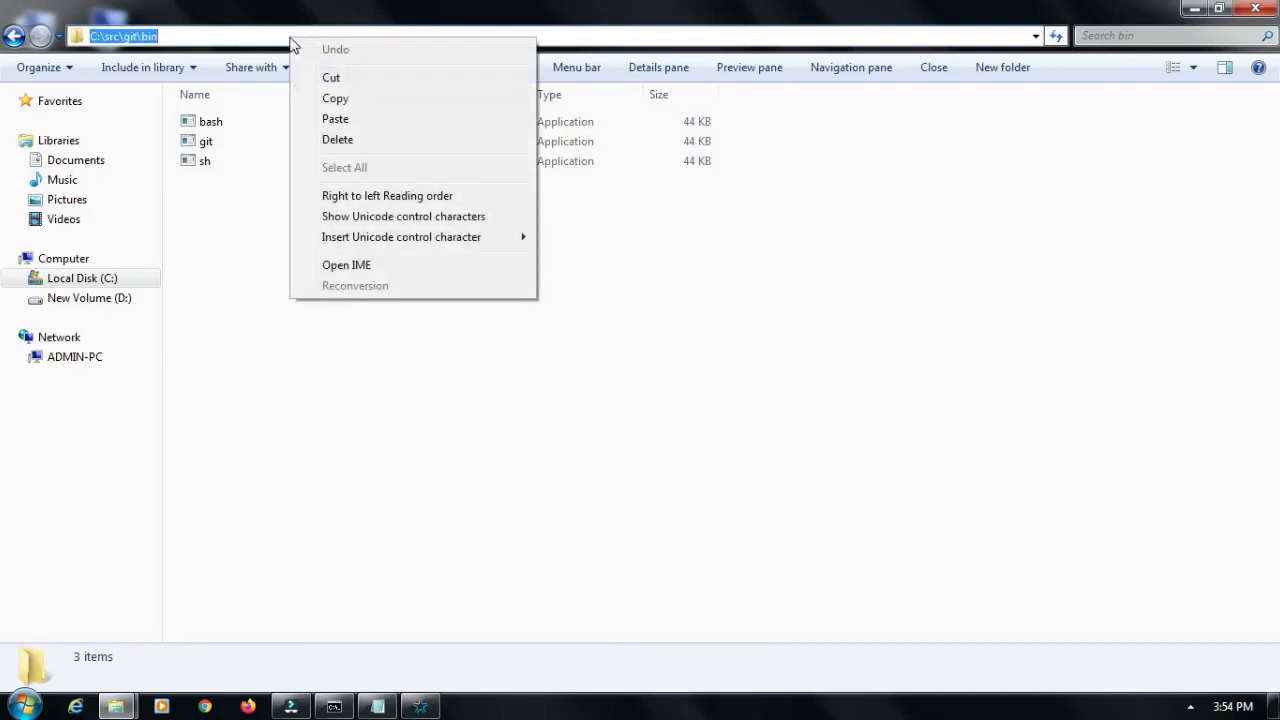
{"action": "left_click", "coordinate": [336, 98]}
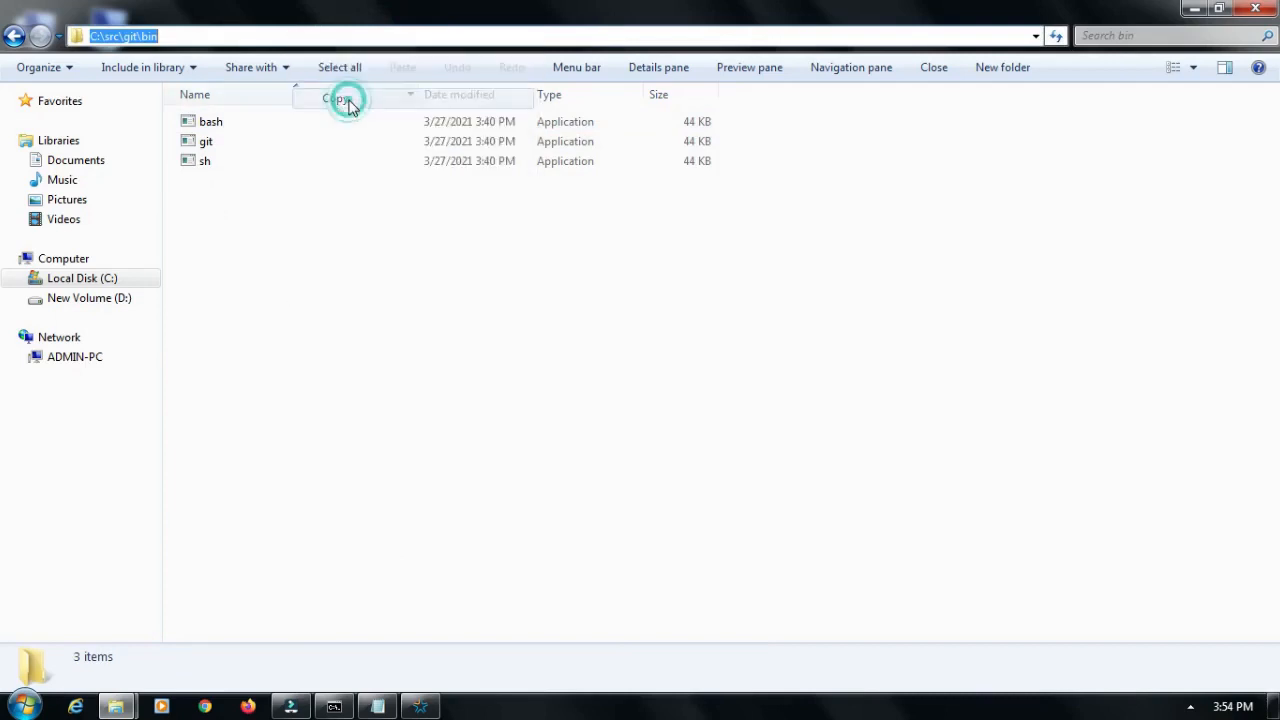
{"action": "mouse_move", "coordinate": [380, 703]}
{"action": "left_click", "coordinate": [388, 623]}
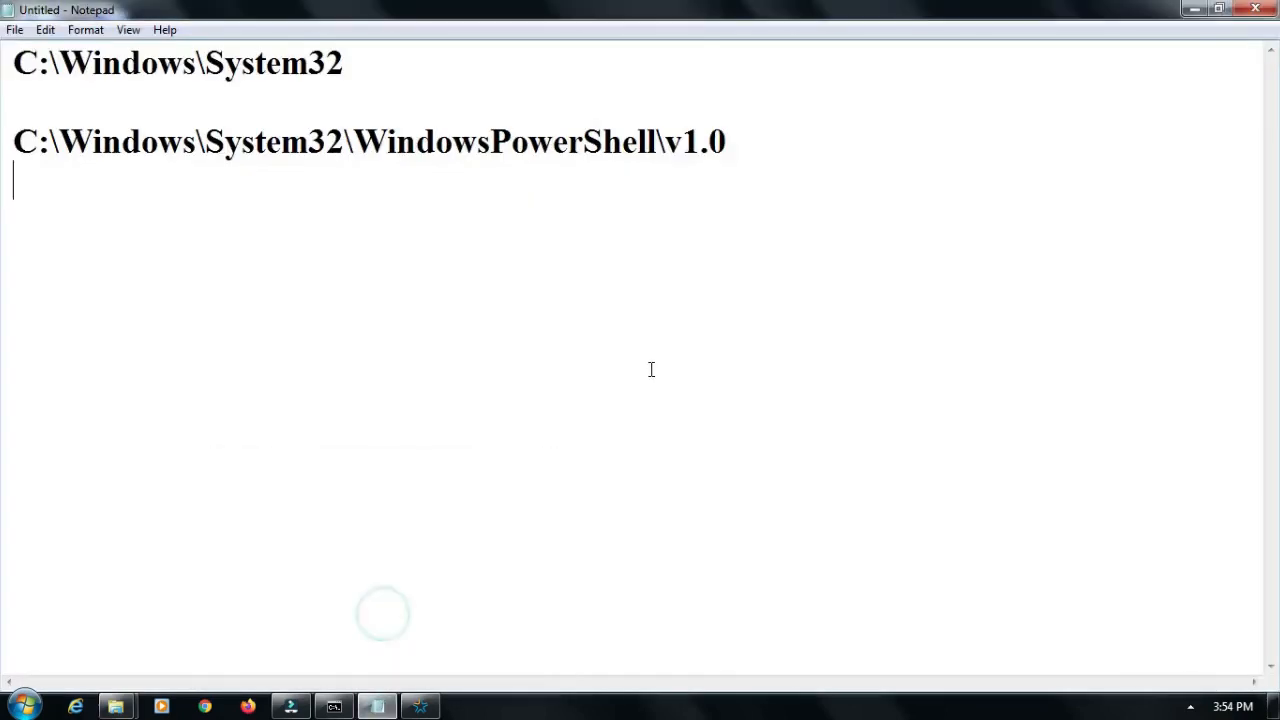
{"action": "key", "text": "Return"}
{"action": "key", "text": "ctrl+v"}
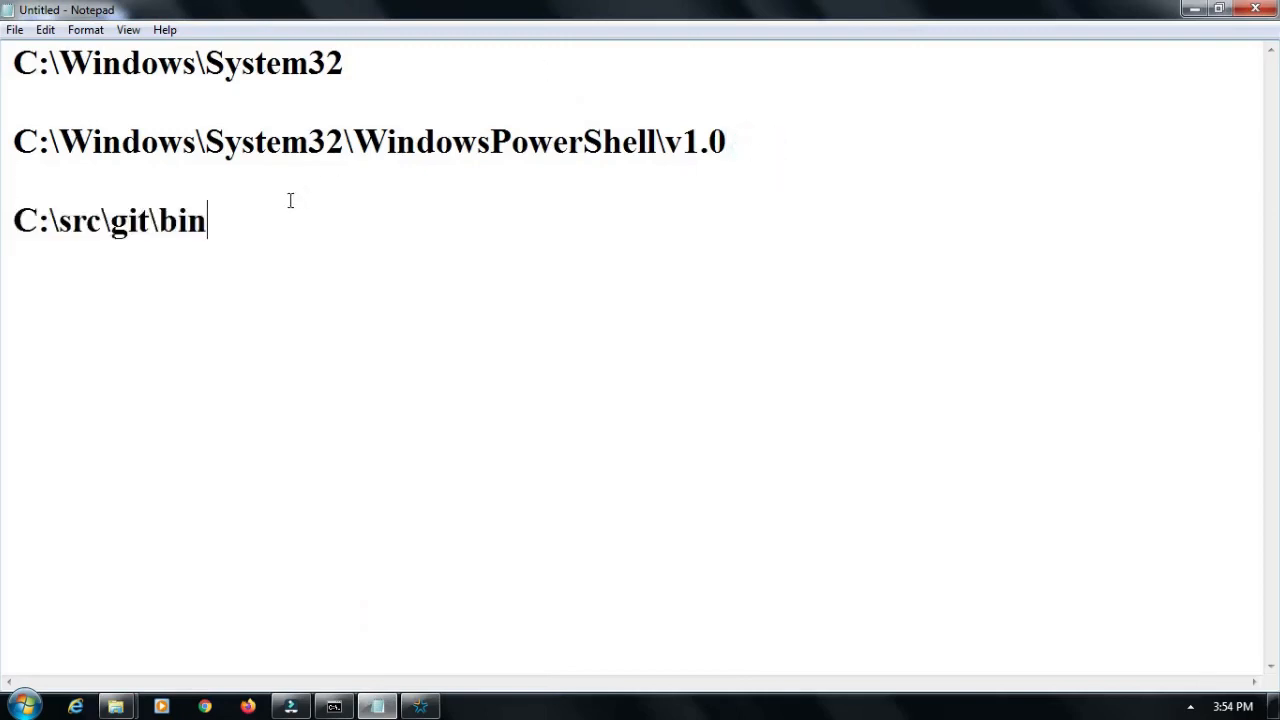
- Copy the first path, C:\Windows\System32, from the list of paths in Notepad
{"action": "left_click_drag", "start_coordinate": [277, 216], "coordinate": [24, 52]}
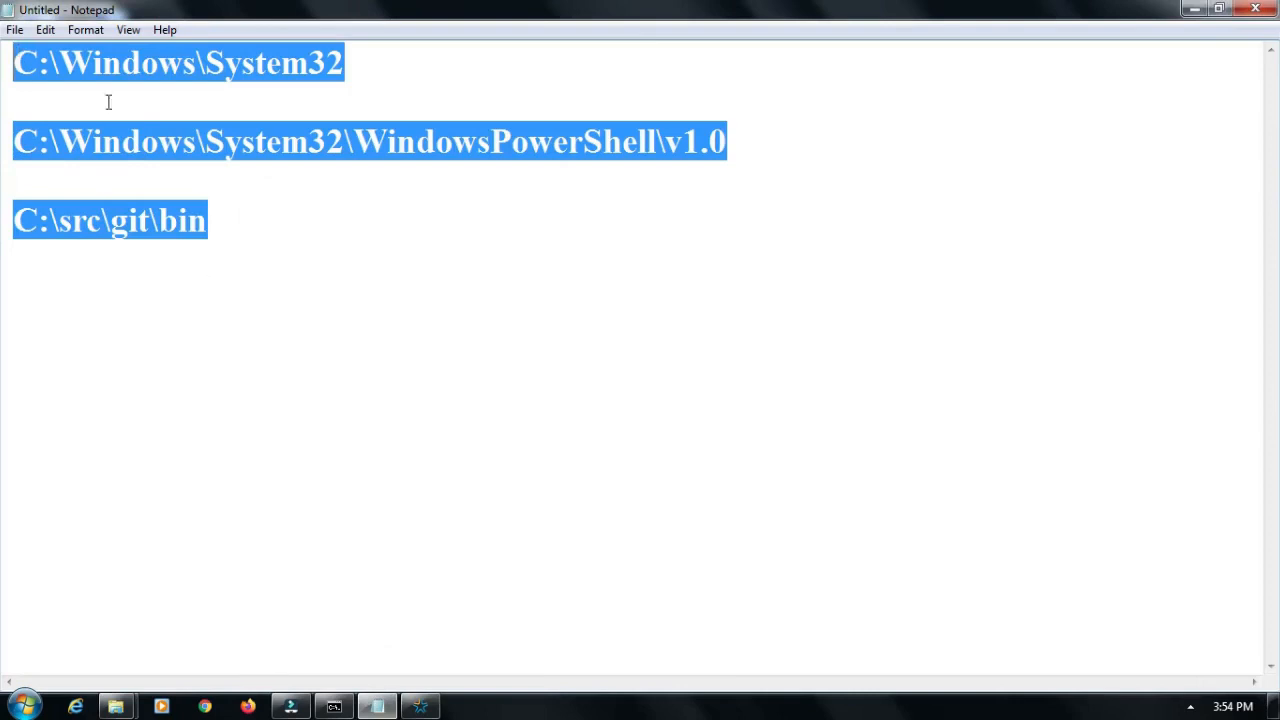
{"action": "left_click", "coordinate": [231, 255]}
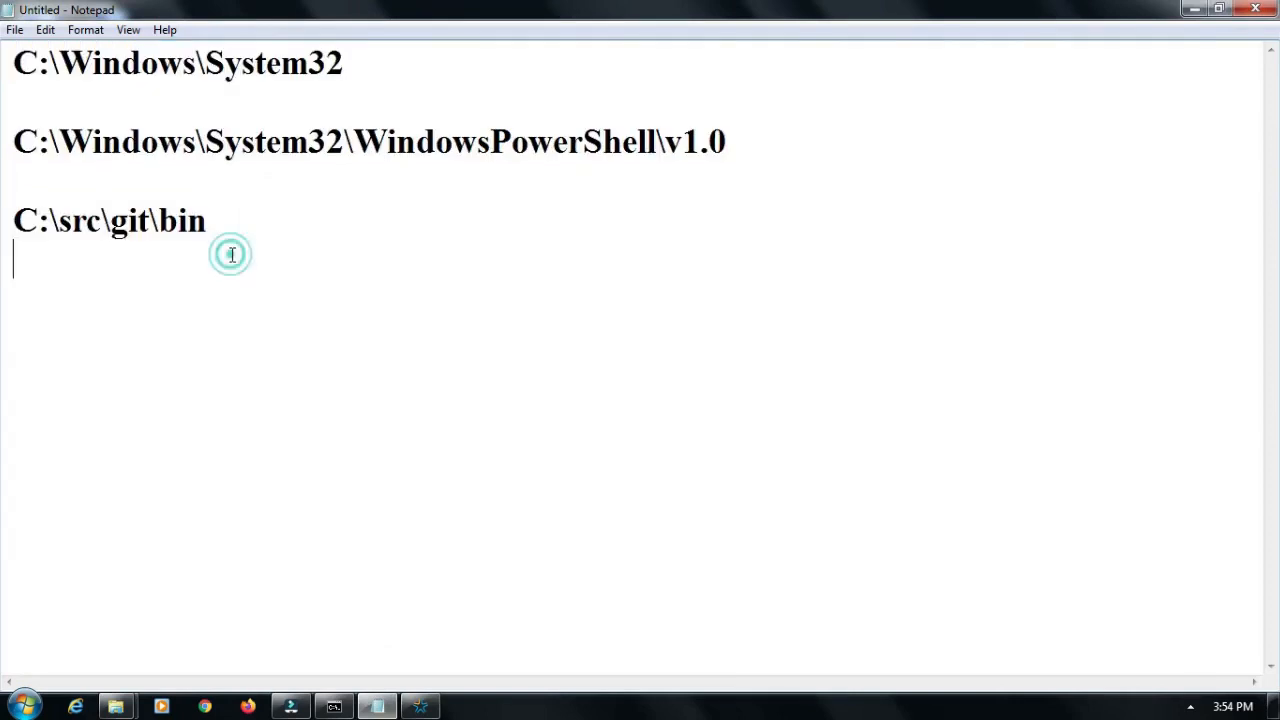
{"action": "left_click", "coordinate": [380, 66]}
{"action": "left_click_drag", "start_coordinate": [380, 66], "coordinate": [12, 64]}
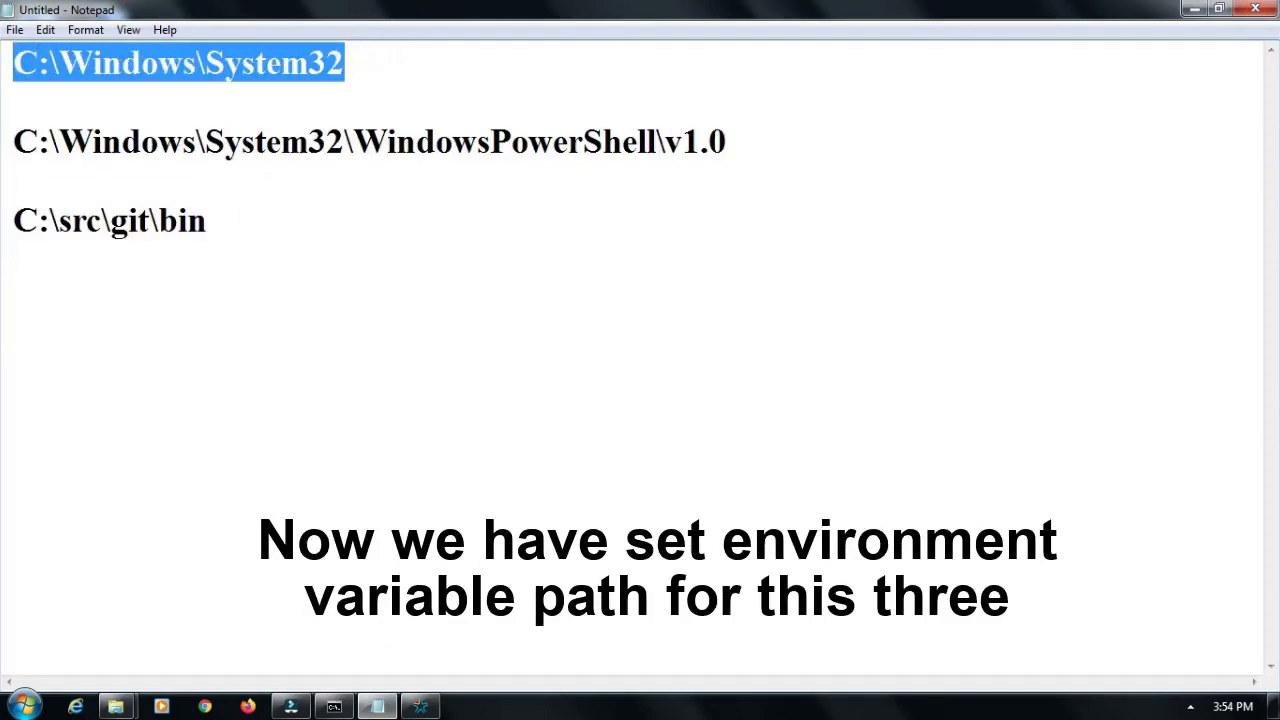
{"action": "right_click", "coordinate": [8, 62]}
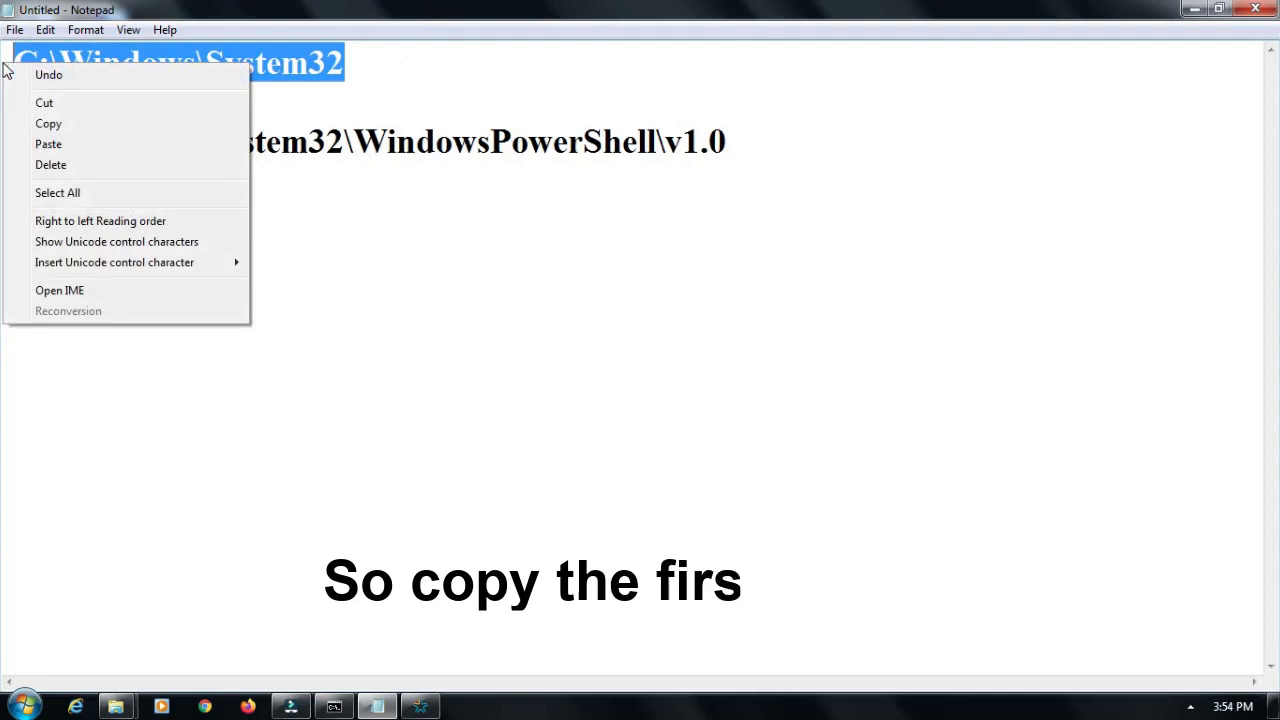
{"action": "left_click", "coordinate": [46, 122]}
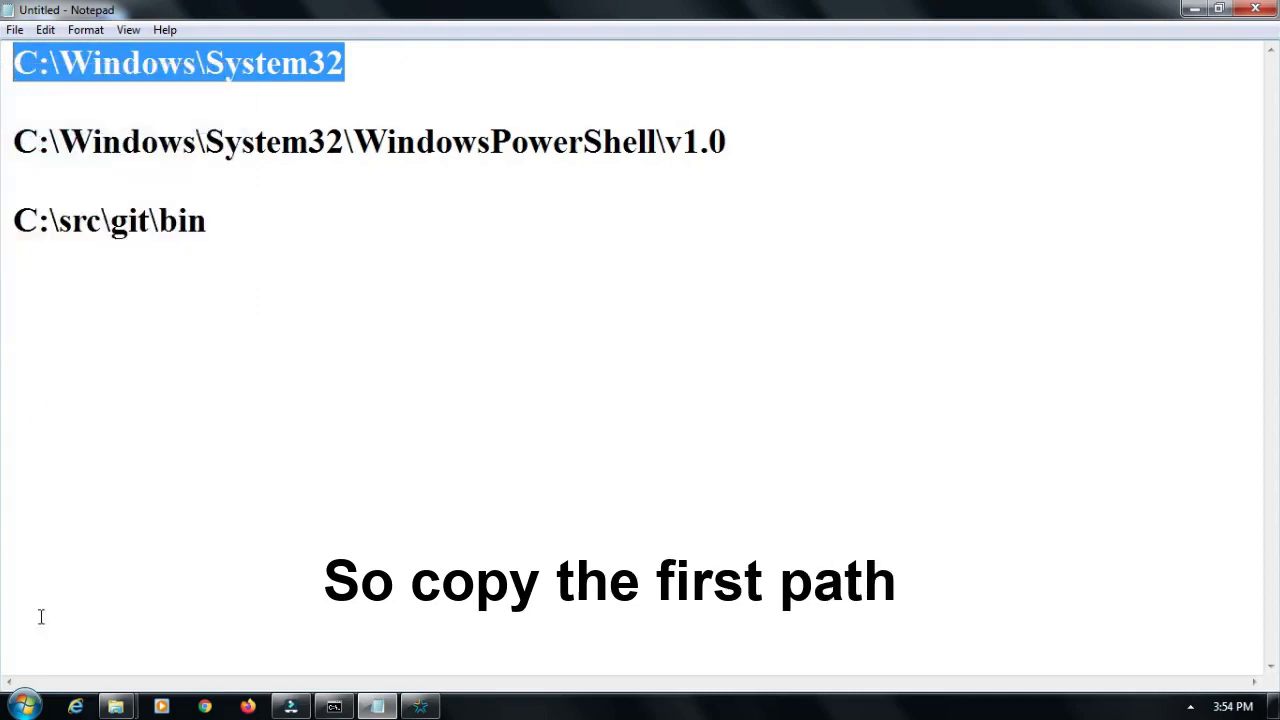
- Open the Environment Variables dialog through the properties of Computer and its advanced system settings
{"action": "left_click", "coordinate": [24, 706]}
{"action": "left_click", "coordinate": [287, 422]}
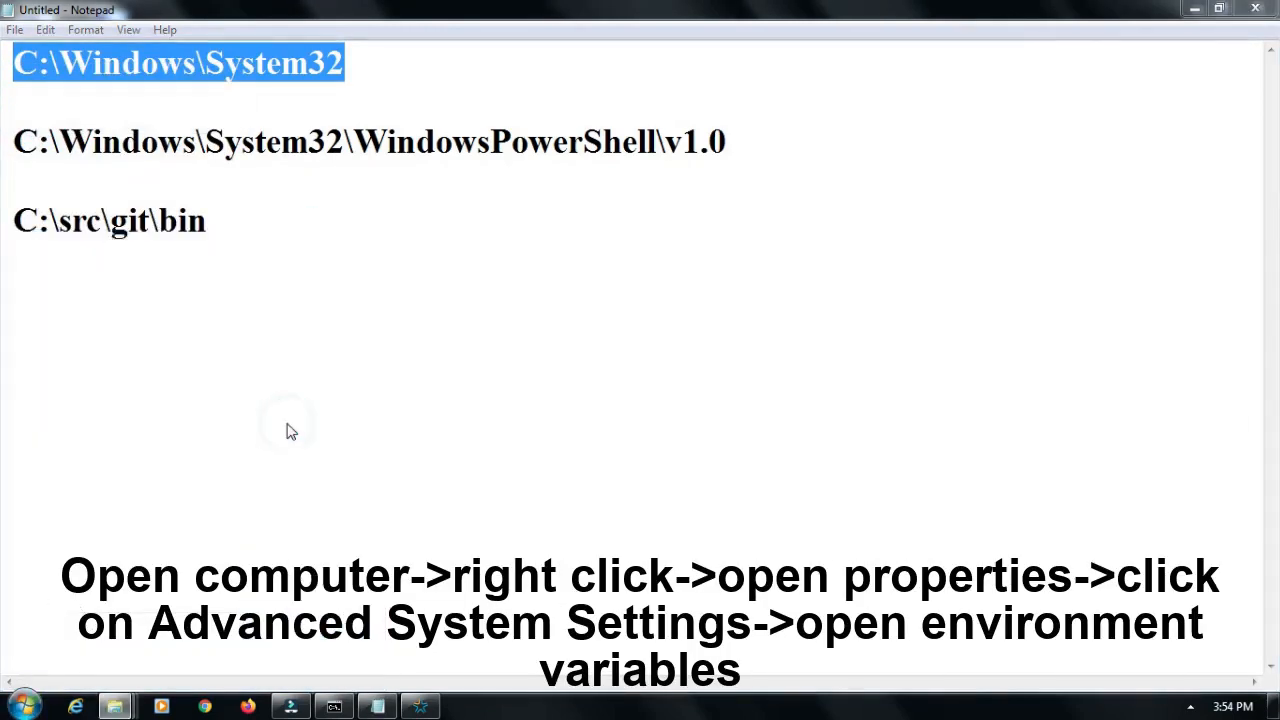
{"action": "right_click", "coordinate": [290, 316]}
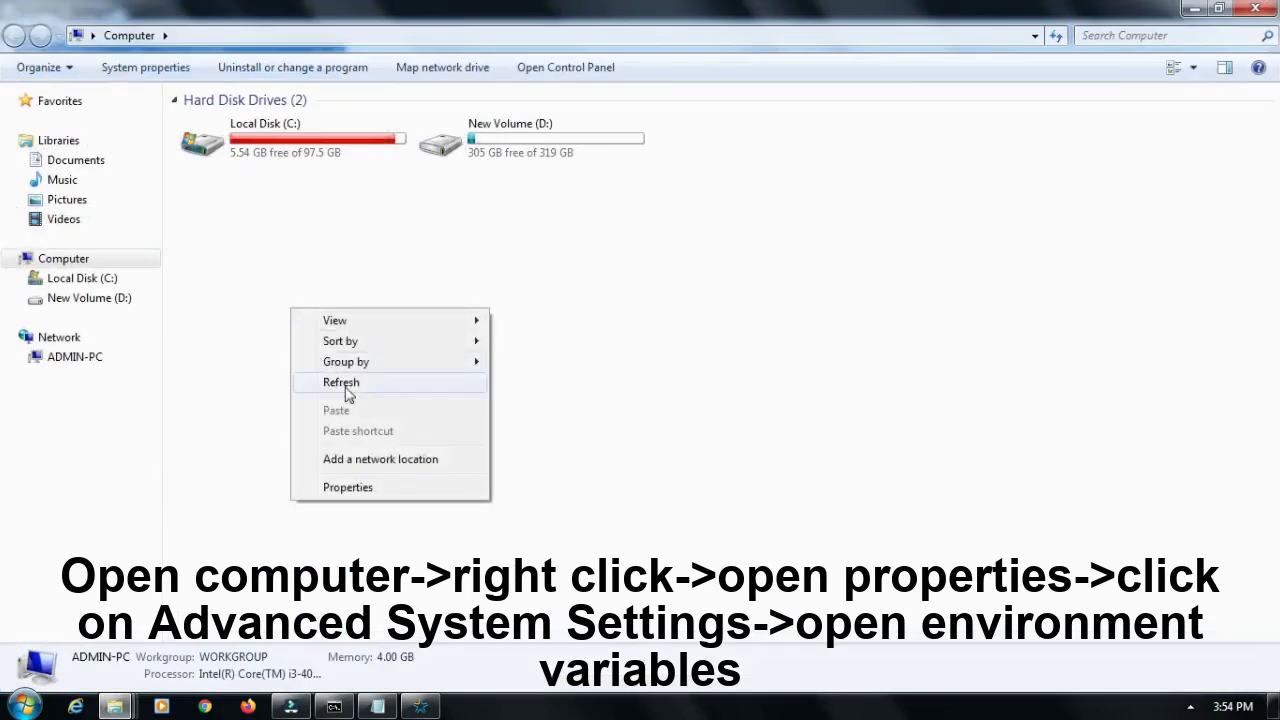
{"action": "left_click", "coordinate": [372, 486]}
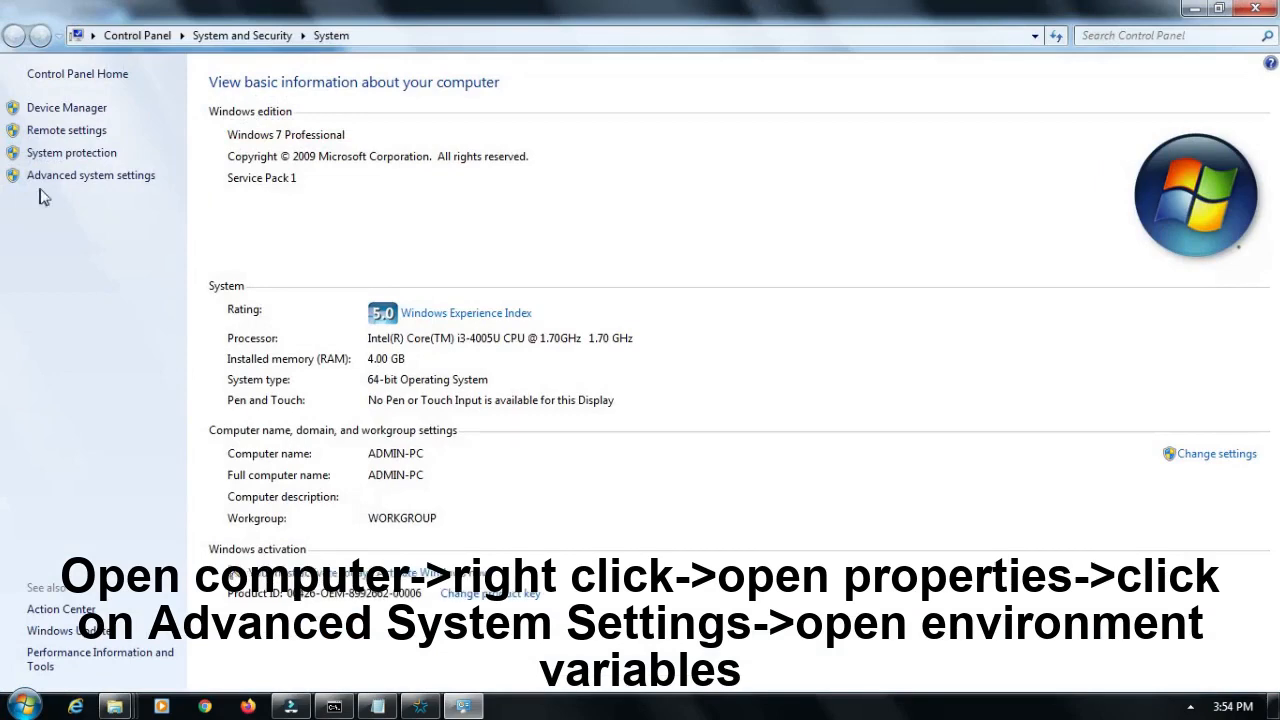
{"action": "left_click", "coordinate": [50, 177]}
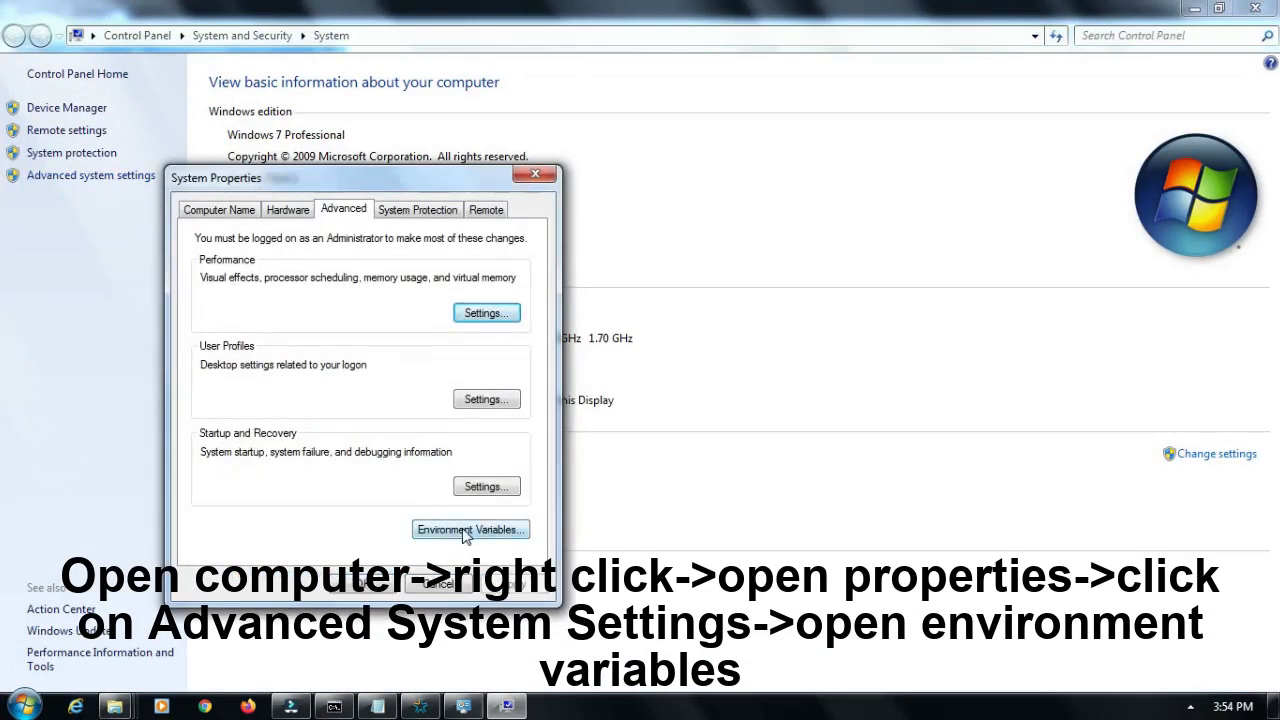
{"action": "left_click", "coordinate": [463, 536]}
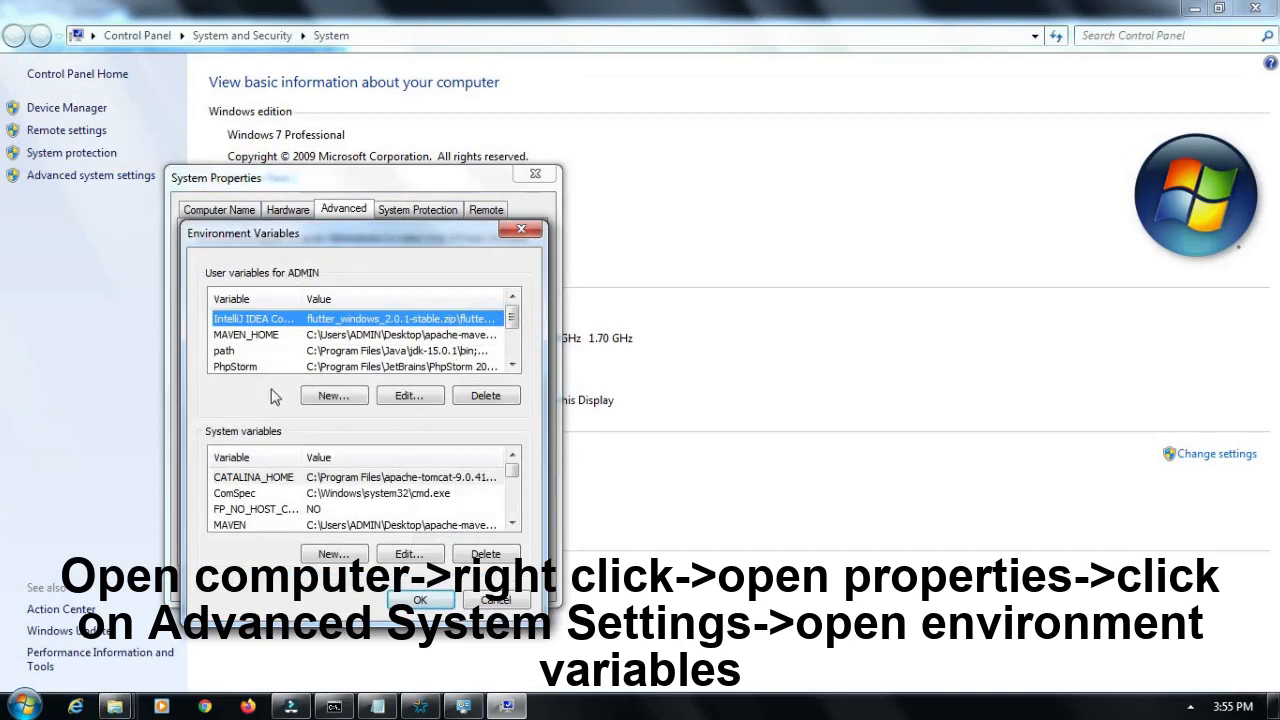
- Append C:\Windows\System32 followed by a semicolon to the end of the path system variable's value
{"action": "left_click", "coordinate": [289, 480]}
{"action": "scroll", "coordinate": [289, 481], "scroll_direction": "down", "scroll_amount": 2}
{"action": "left_click", "coordinate": [289, 478]}
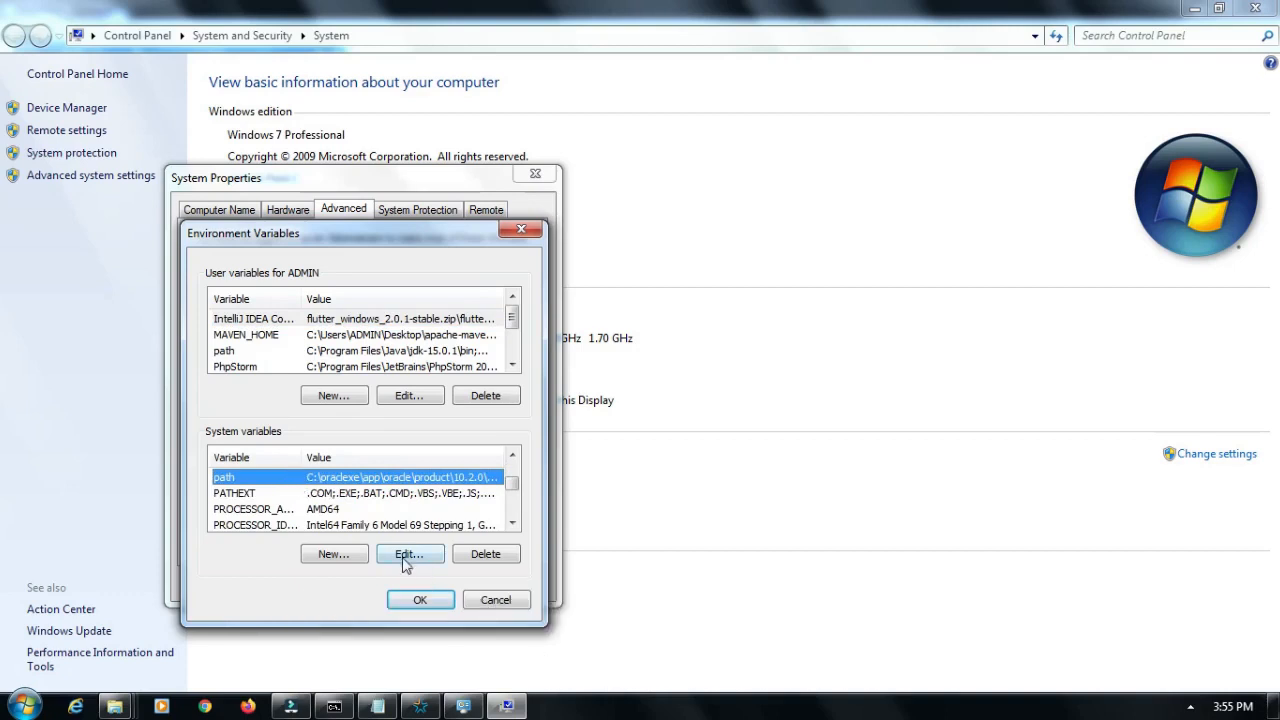
{"action": "left_click", "coordinate": [409, 553]}
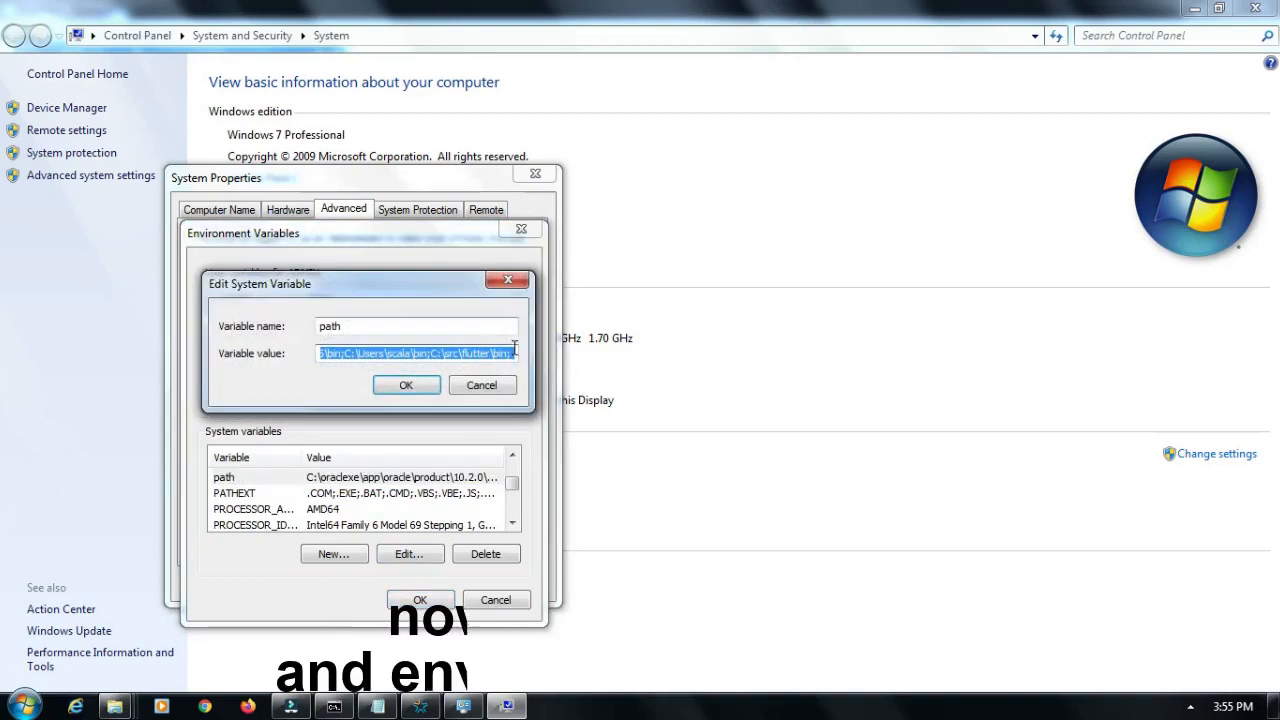
{"action": "left_click", "coordinate": [513, 352]}
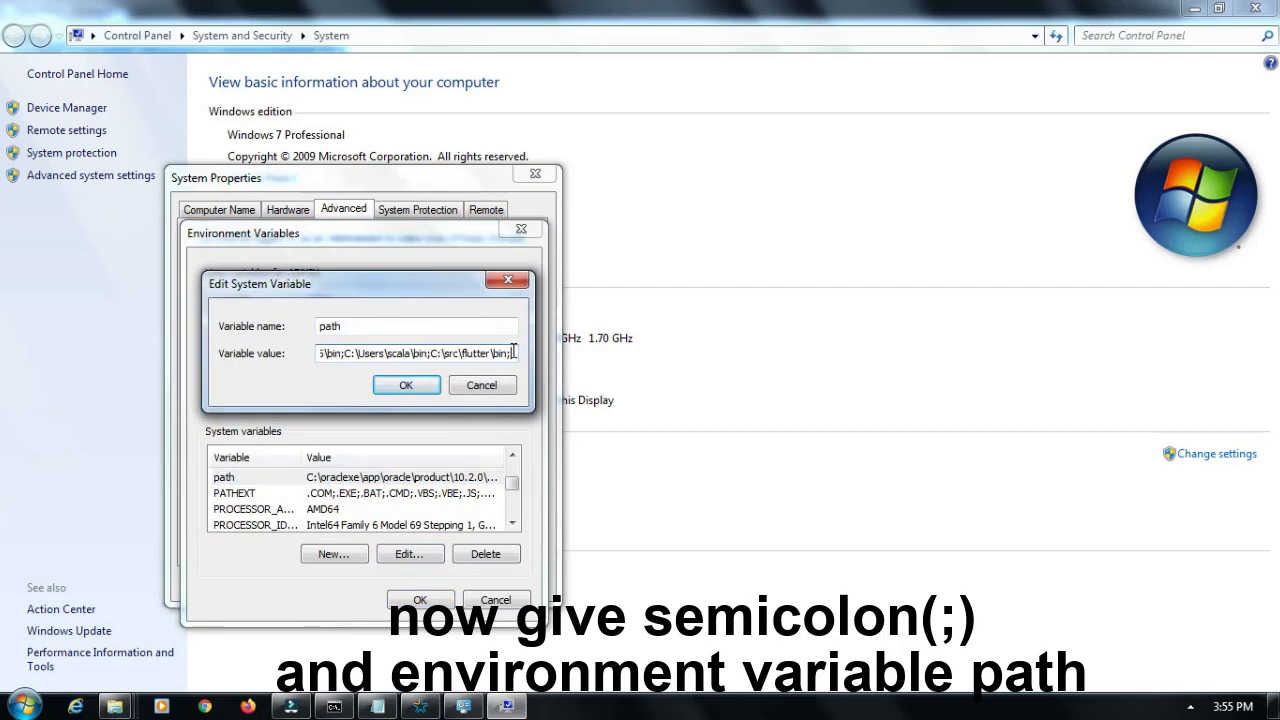
{"action": "right_click", "coordinate": [513, 354]}
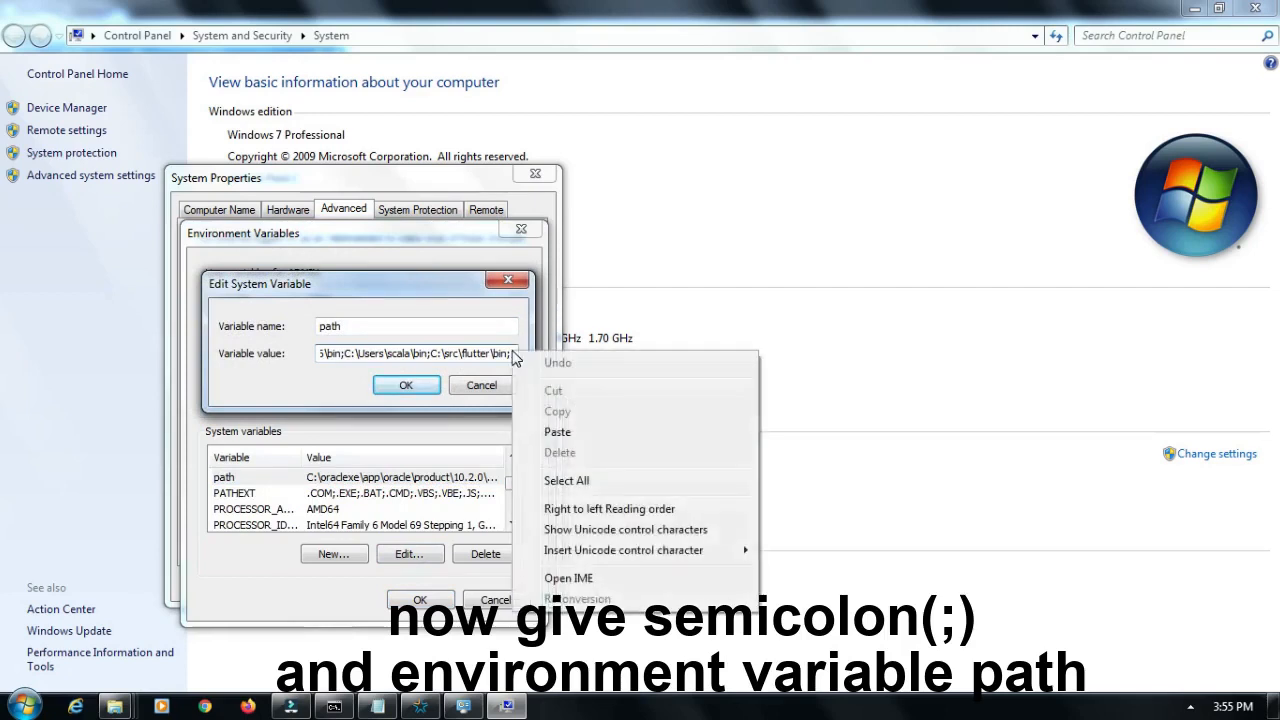
{"action": "left_click", "coordinate": [560, 432]}
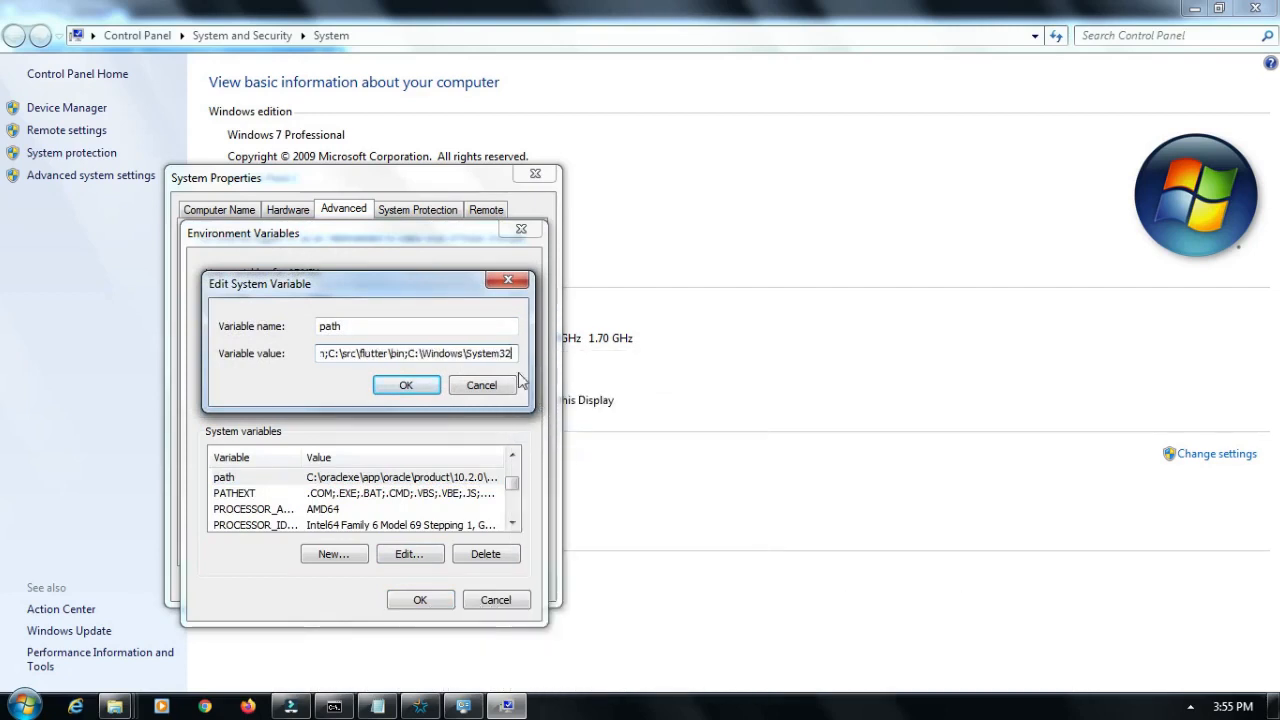
{"action": "type", "text": ";"}
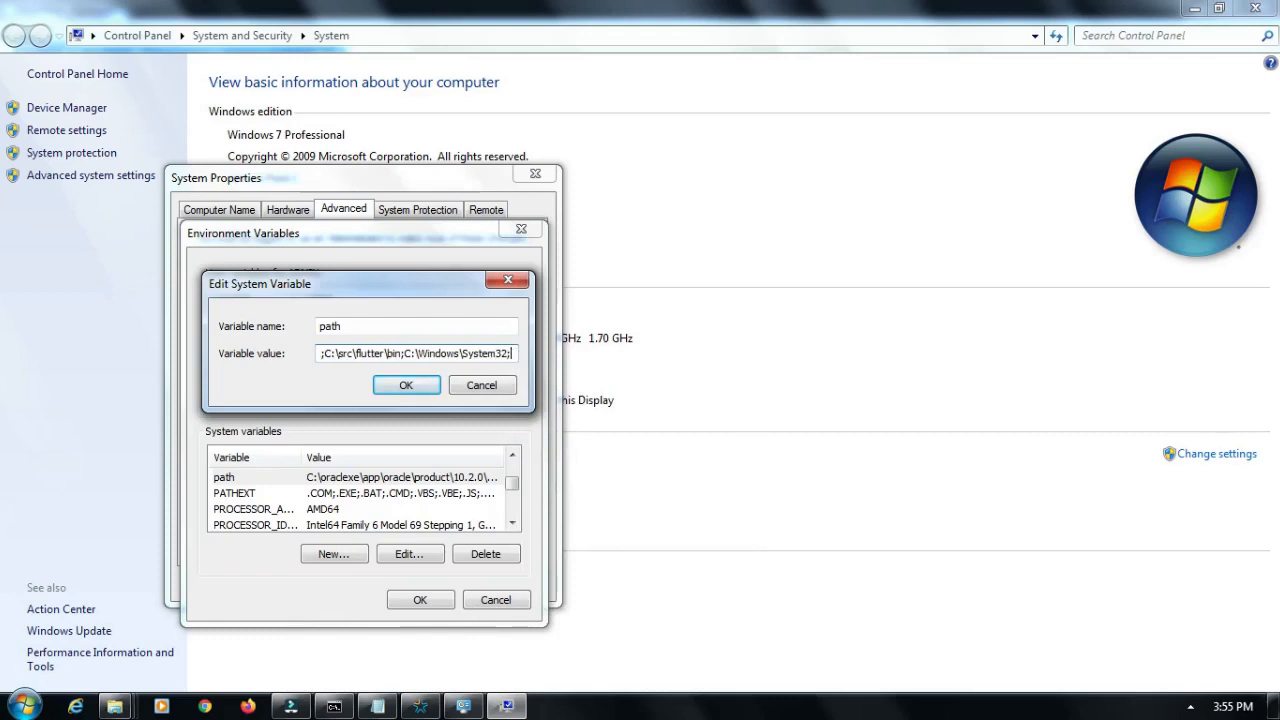
- Copy the second path, C:\Windows\System32\WindowsPowerShell\v1.0, from the list in Notepad
{"action": "mouse_move", "coordinate": [380, 702]}
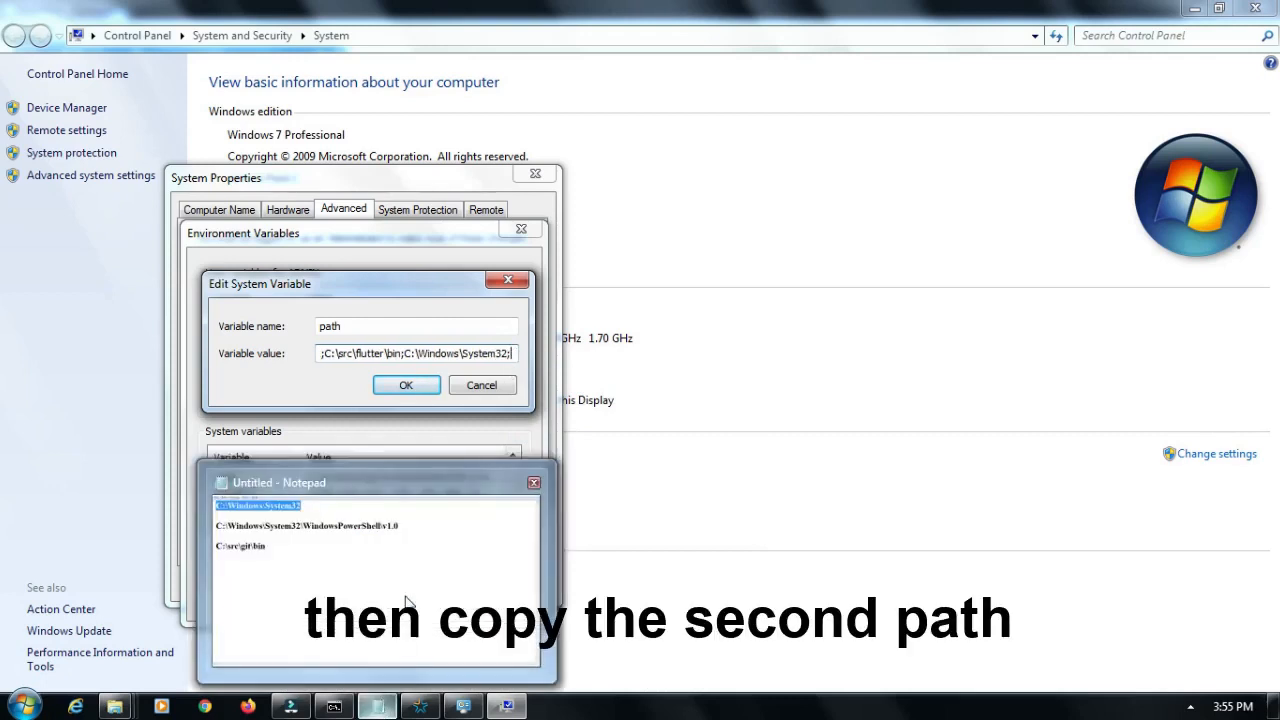
{"action": "left_click", "coordinate": [407, 596]}
{"action": "left_click_drag", "start_coordinate": [740, 133], "coordinate": [24, 130]}
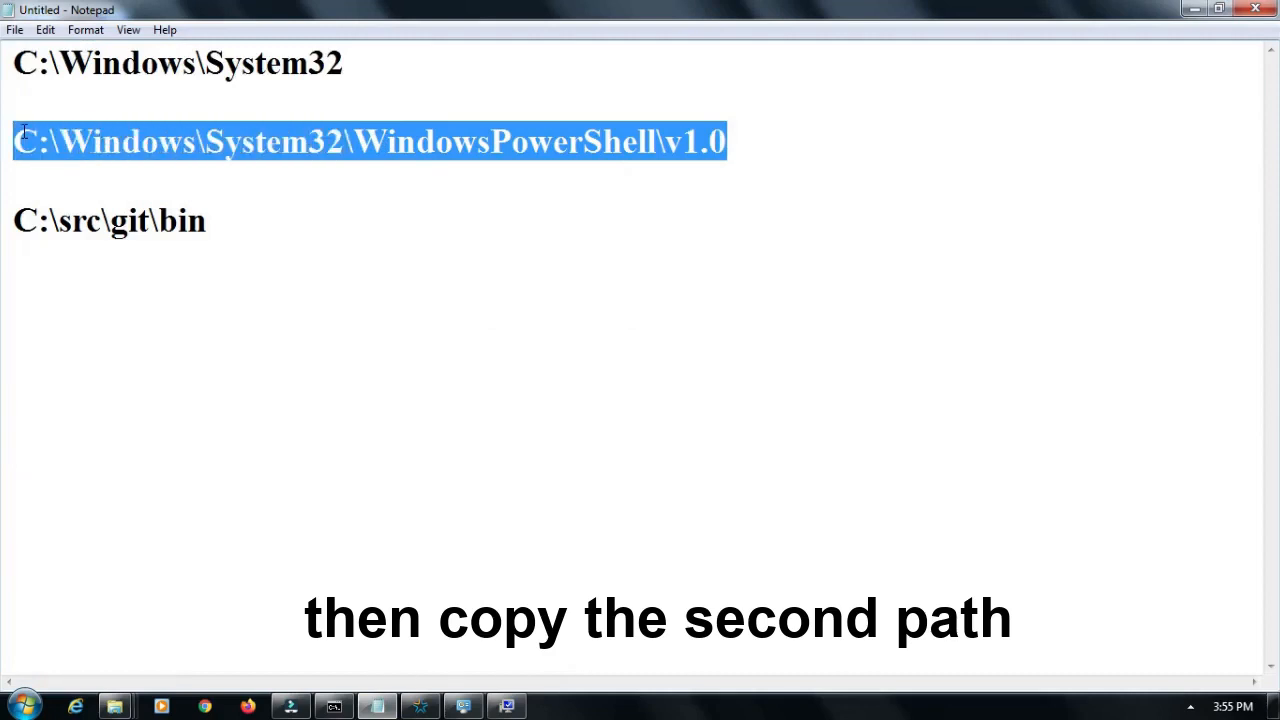
{"action": "right_click", "coordinate": [24, 130]}
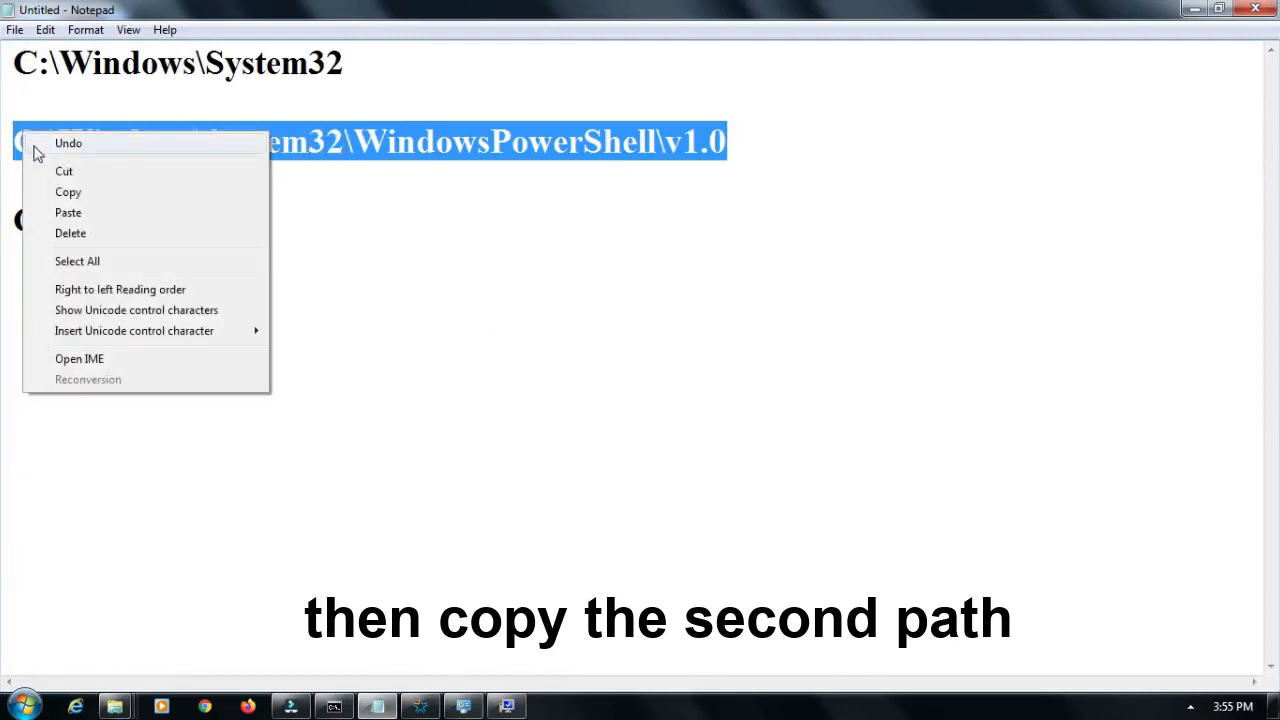
{"action": "left_click", "coordinate": [70, 191]}
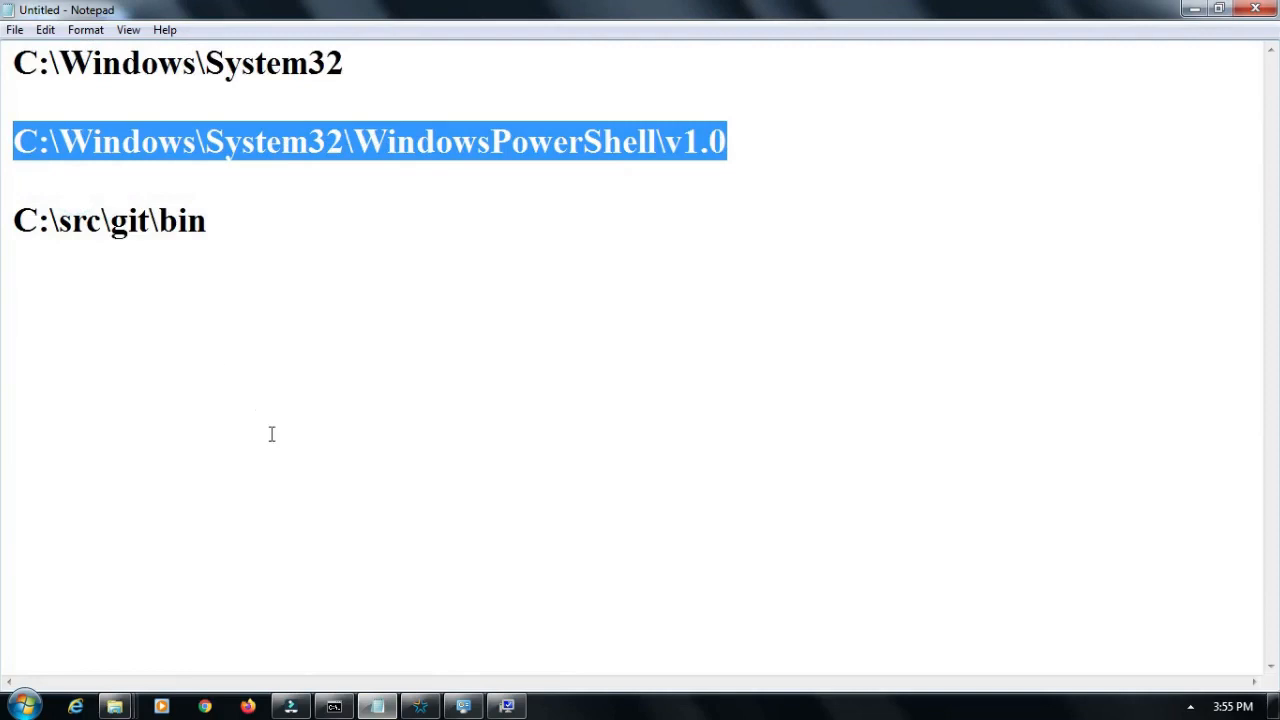
- Add the copied PowerShell path and a closing semicolon at the end of the path system variable's value
{"action": "key", "text": "alt+Tab"}
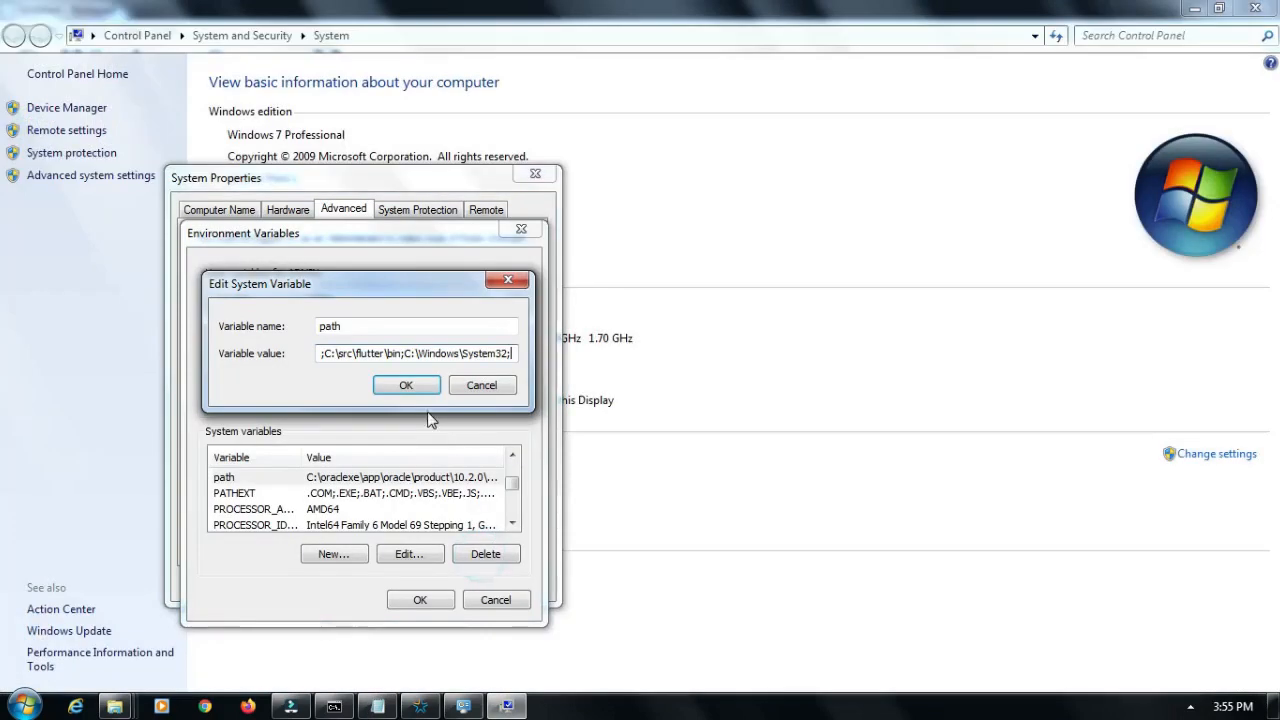
{"action": "right_click", "coordinate": [512, 353]}
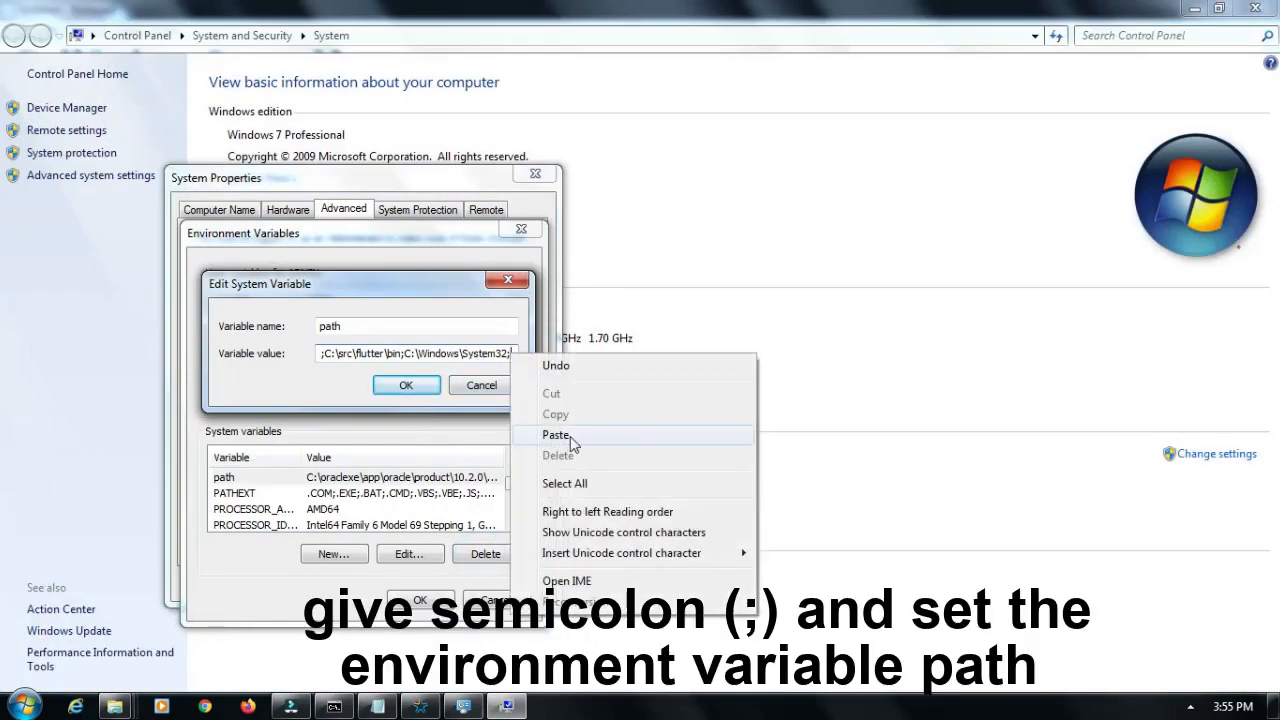
{"action": "left_click", "coordinate": [556, 435]}
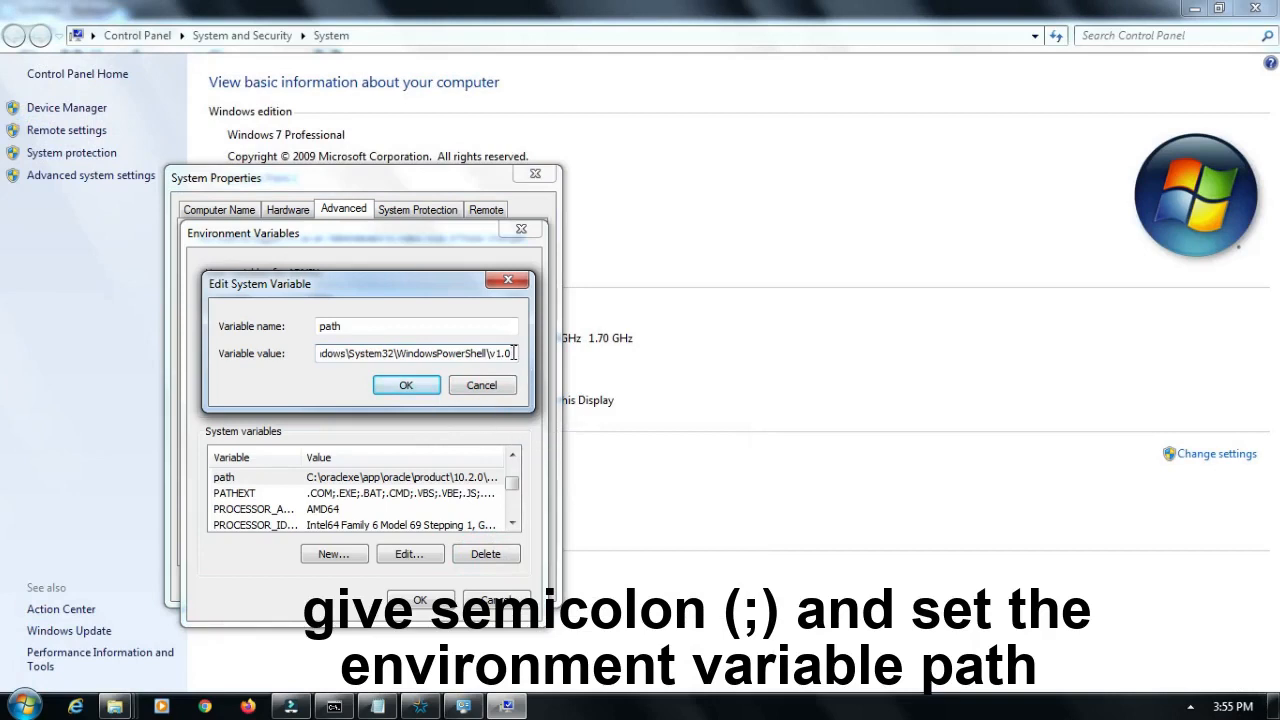
{"action": "type", "text": ";"}
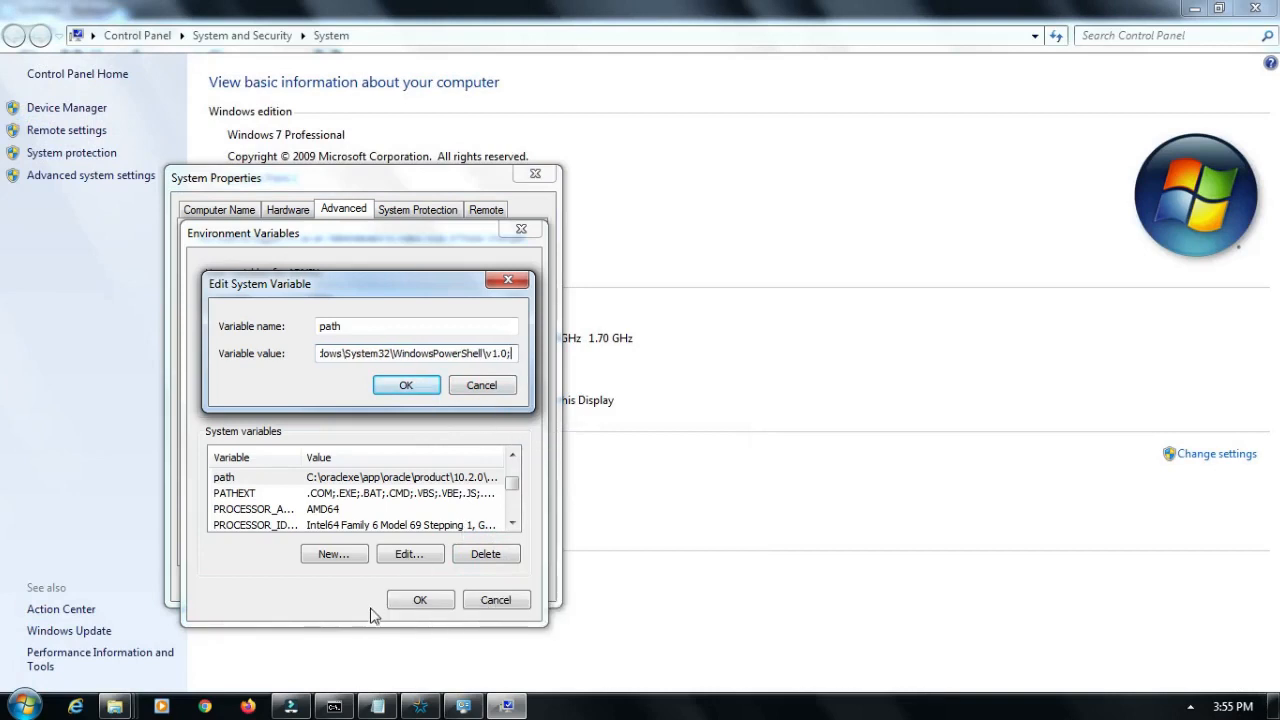
- Copy the third path, C:\src\git\bin, from the list in Notepad
{"action": "mouse_move", "coordinate": [377, 706]}
{"action": "left_click", "coordinate": [368, 645]}
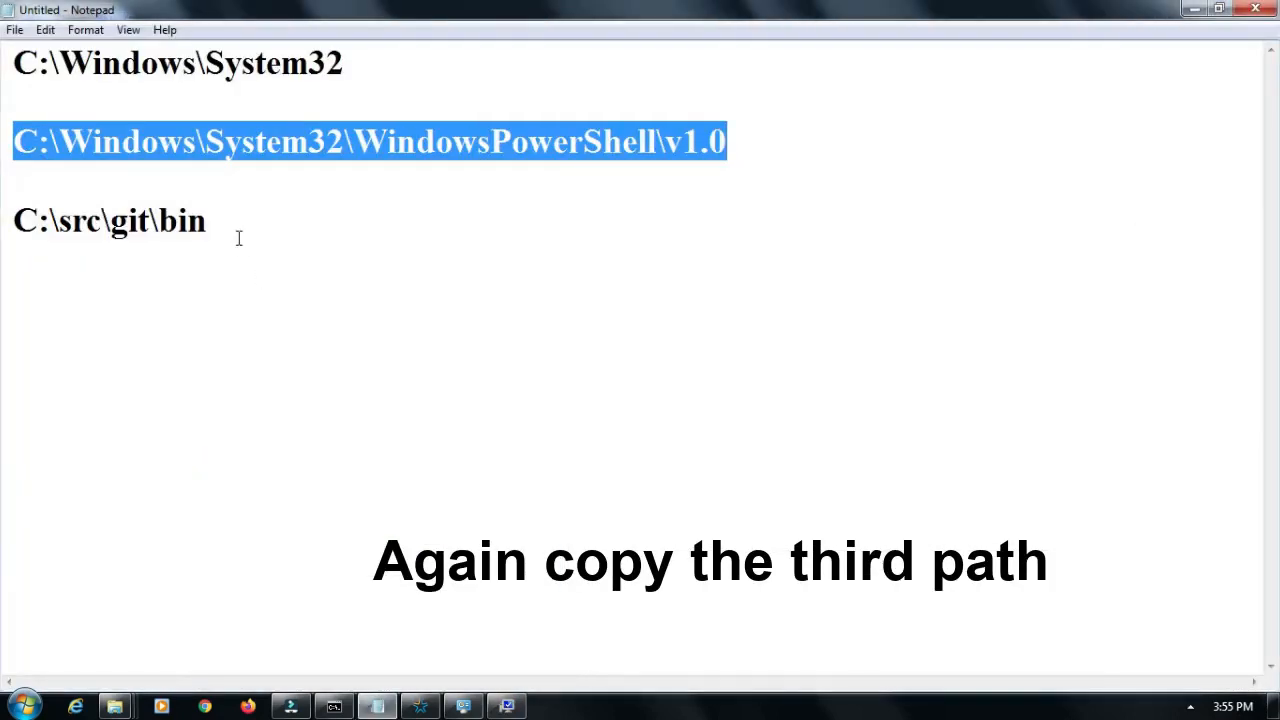
{"action": "left_click_drag", "start_coordinate": [236, 236], "coordinate": [18, 222]}
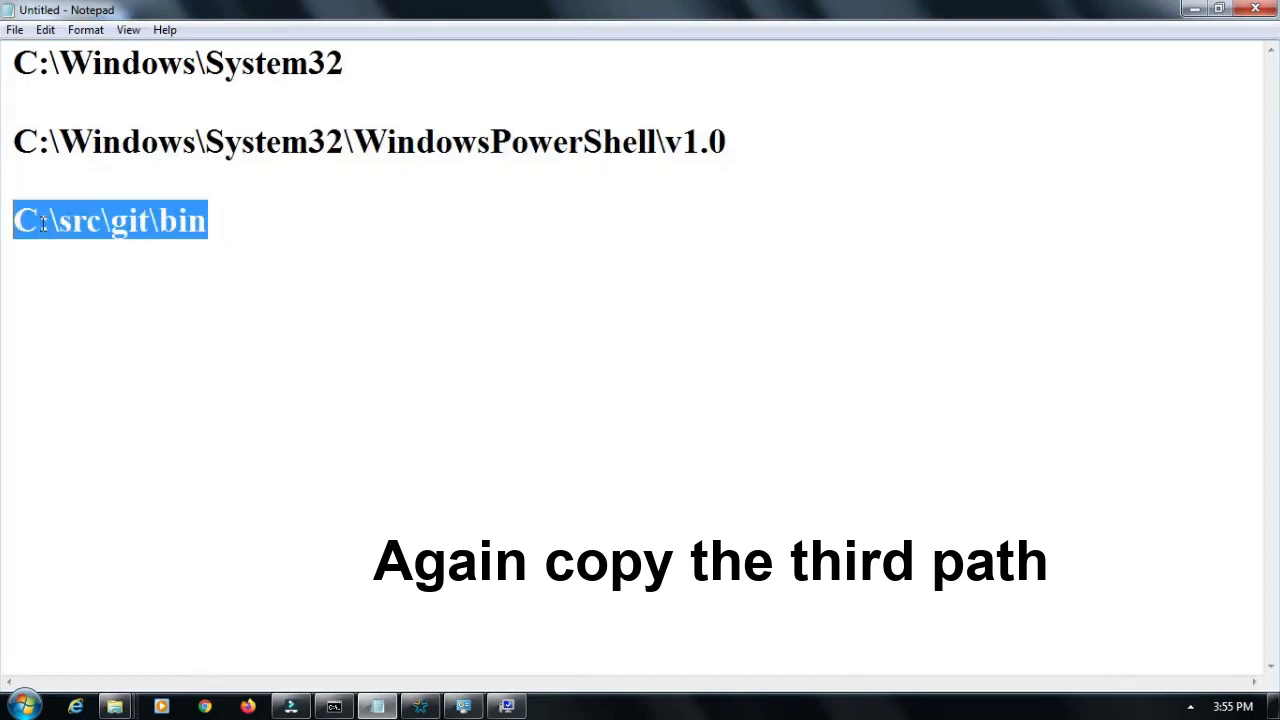
{"action": "right_click", "coordinate": [44, 222]}
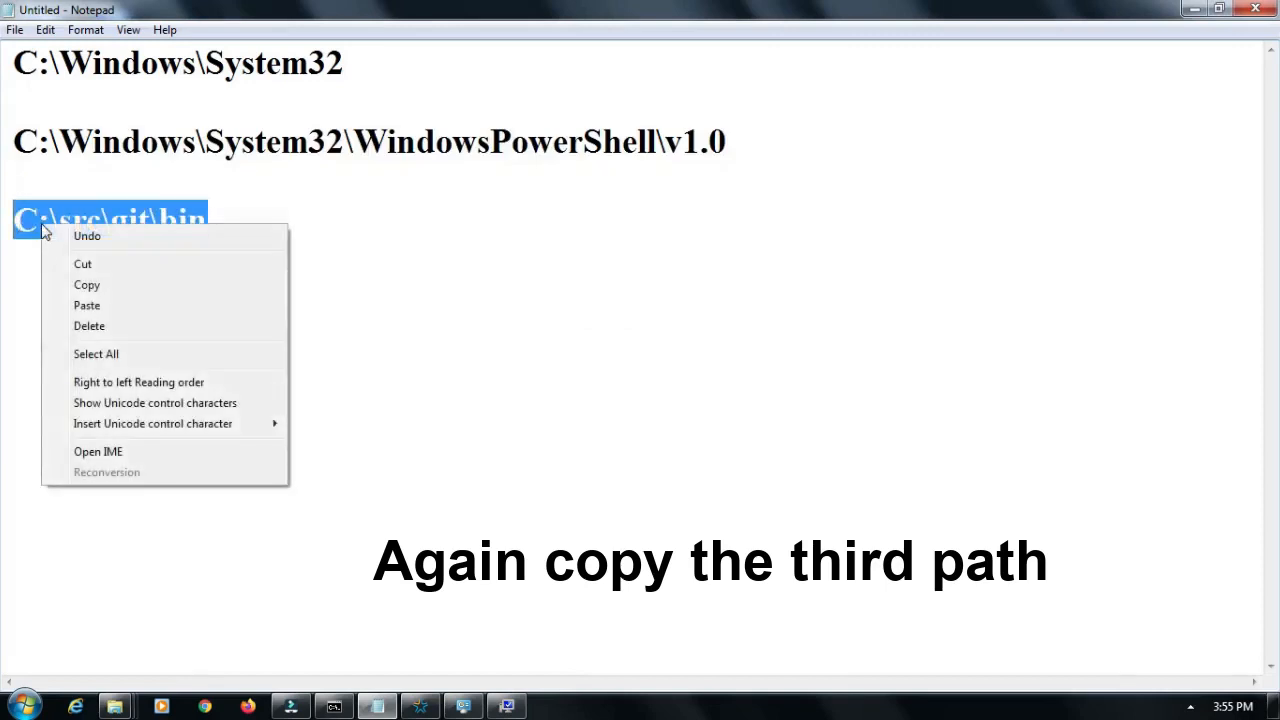
{"action": "left_click", "coordinate": [110, 288]}
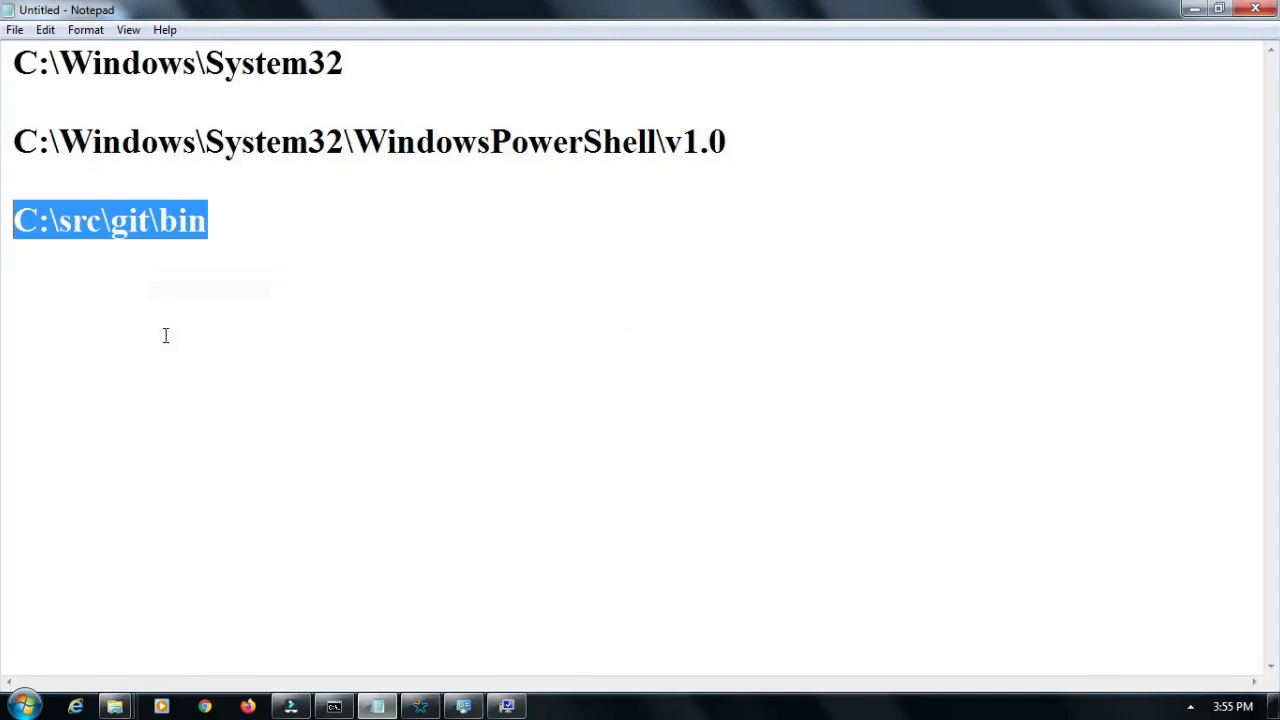
- Append the copied Git bin path to the path system variable and save the changes, closing all the system settings dialogs
{"action": "left_click", "coordinate": [507, 706]}
{"action": "right_click", "coordinate": [511, 353]}
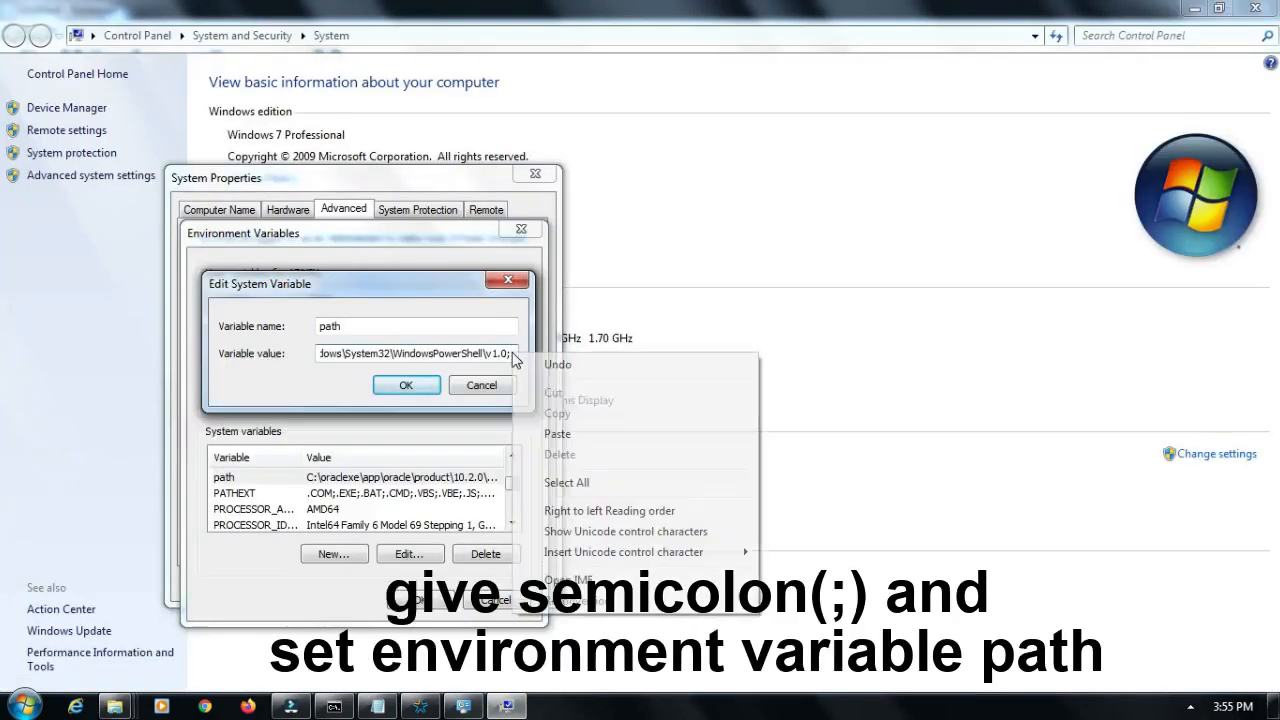
{"action": "left_click", "coordinate": [557, 435]}
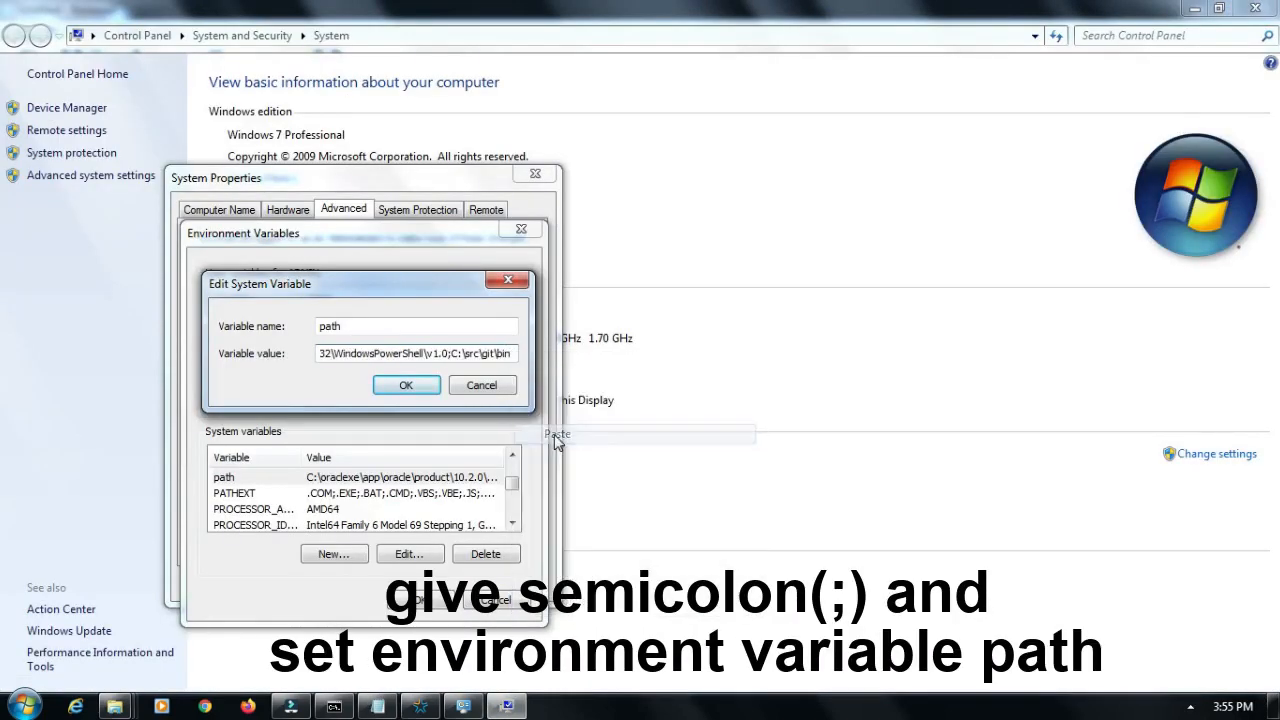
{"action": "left_click", "coordinate": [405, 390]}
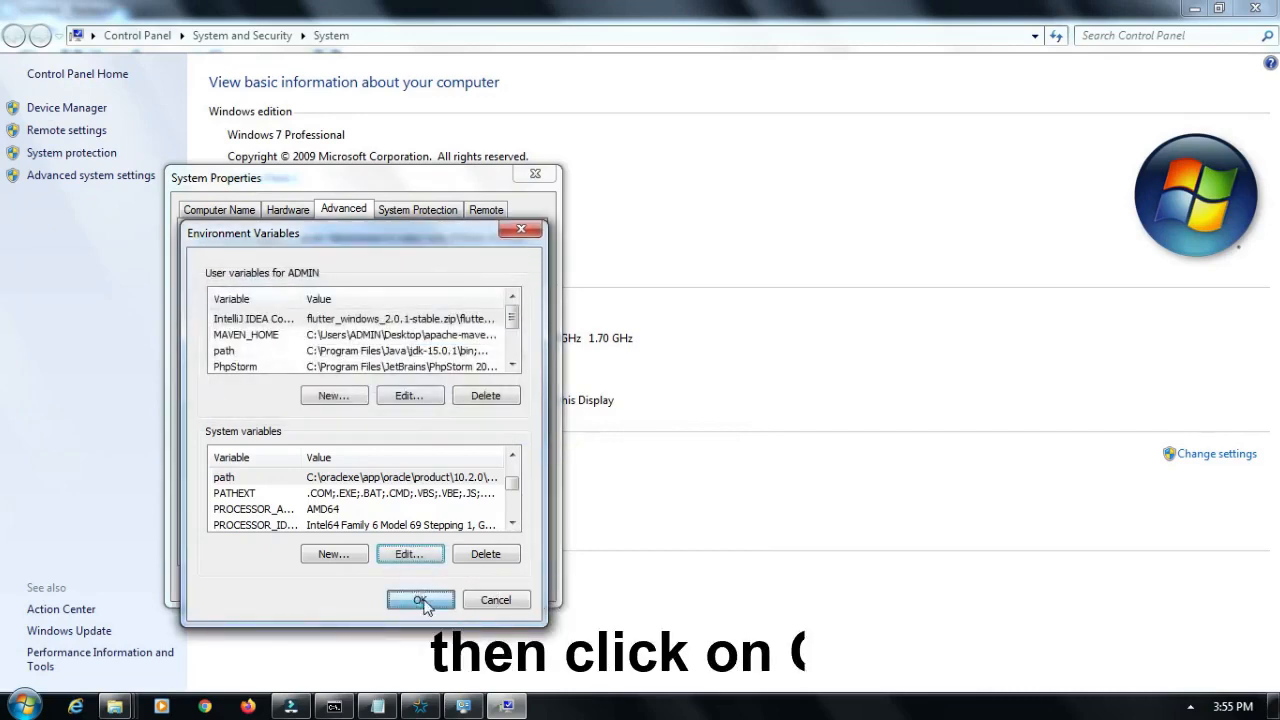
{"action": "left_click", "coordinate": [421, 599]}
{"action": "left_click", "coordinate": [363, 586]}
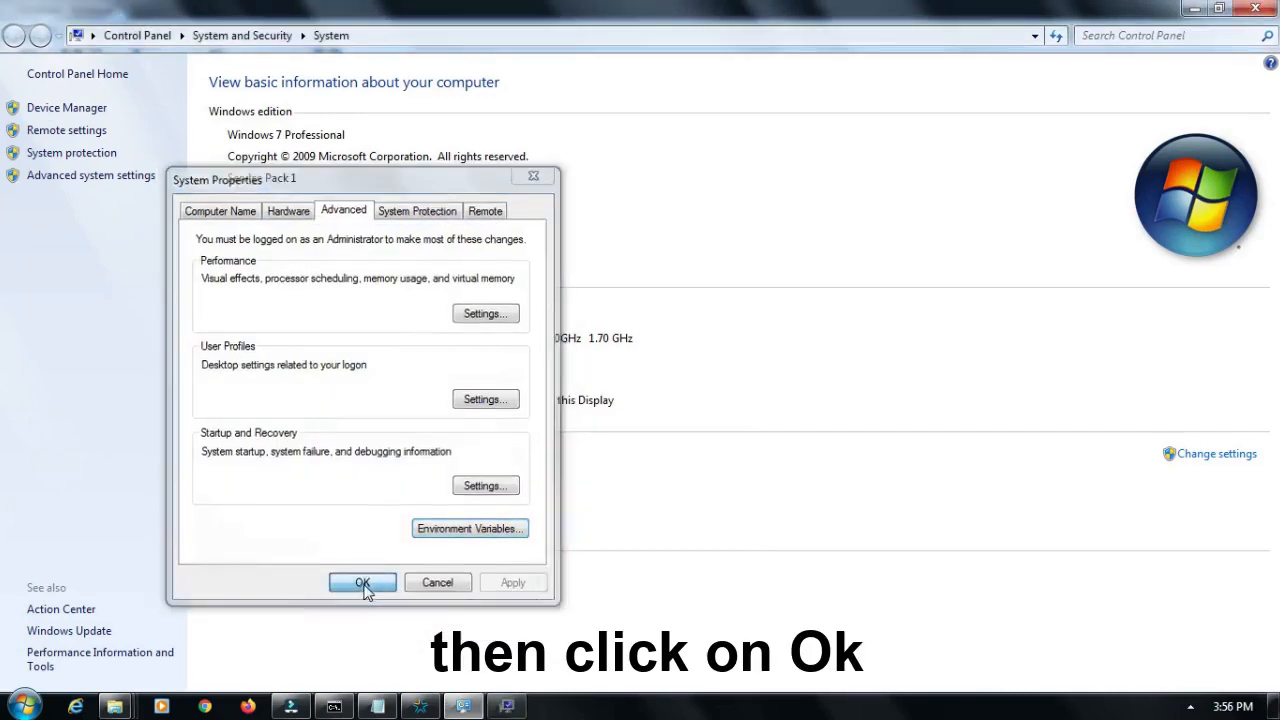
- Open a new Command Prompt by searching for cmd and run flutter doctor
{"action": "left_click", "coordinate": [24, 706]}
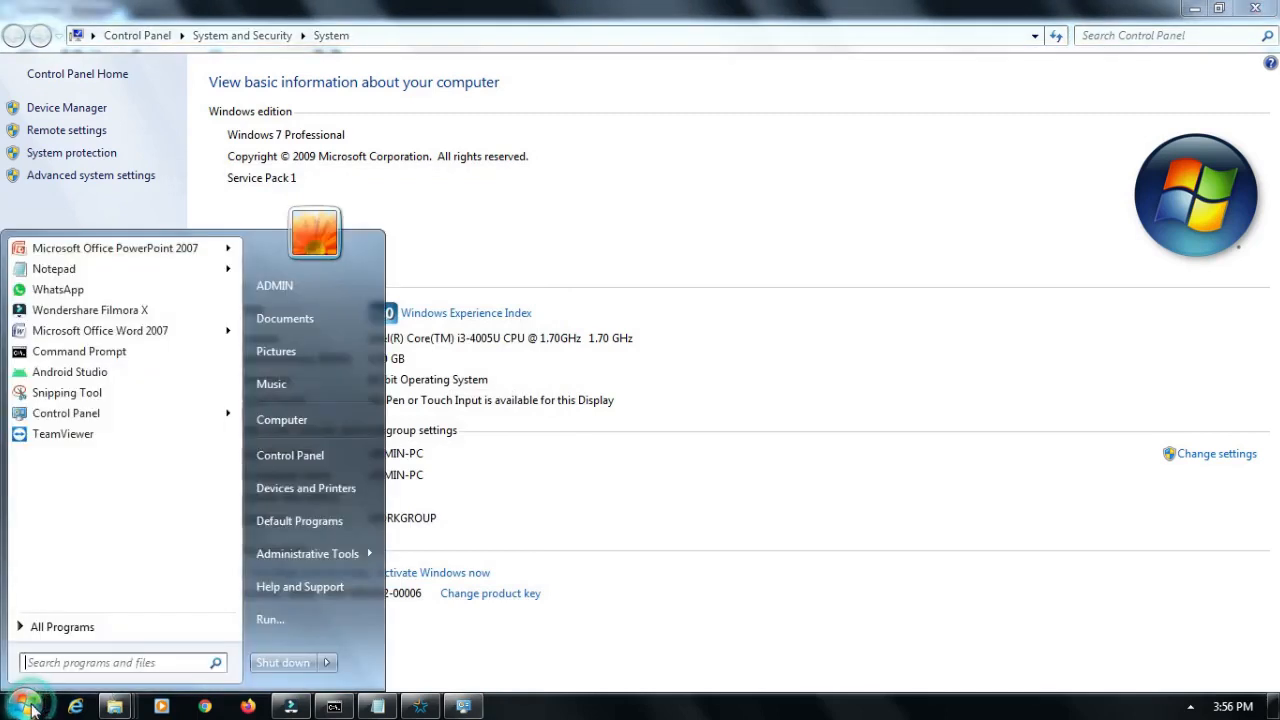
{"action": "type", "text": "c"}
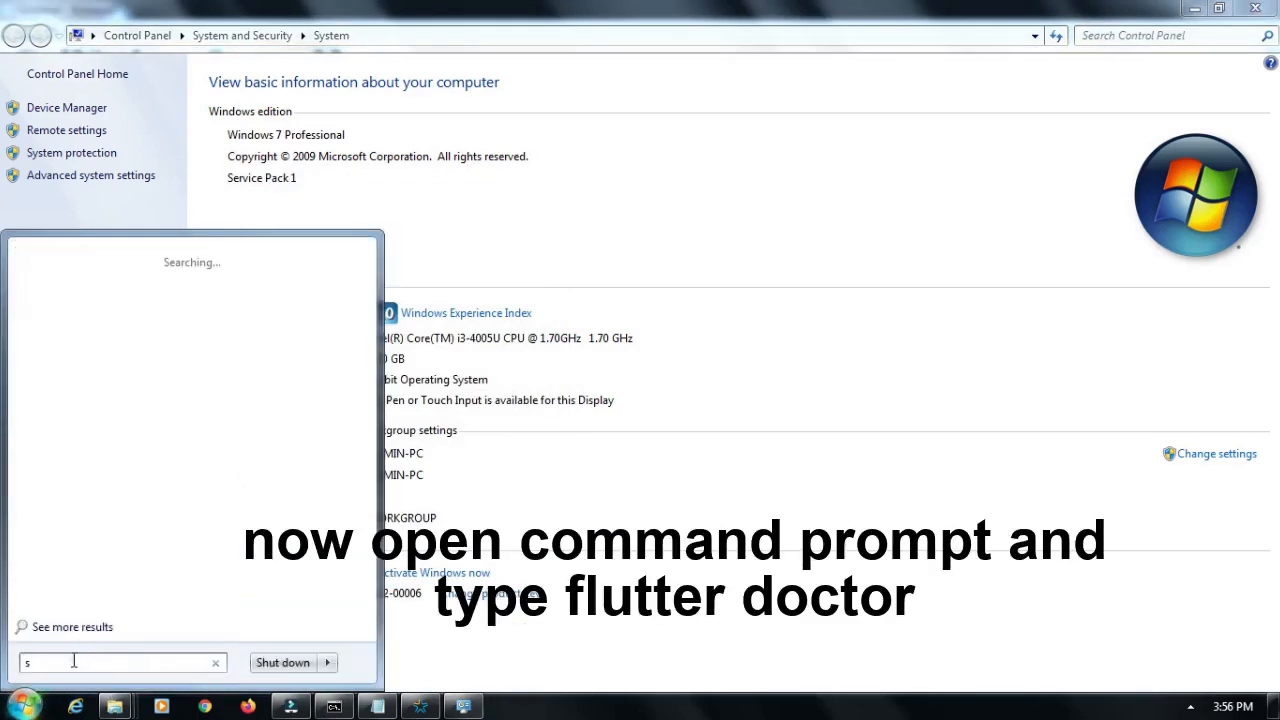
{"action": "key", "text": "BackSpace"}
{"action": "type", "text": "cmd"}
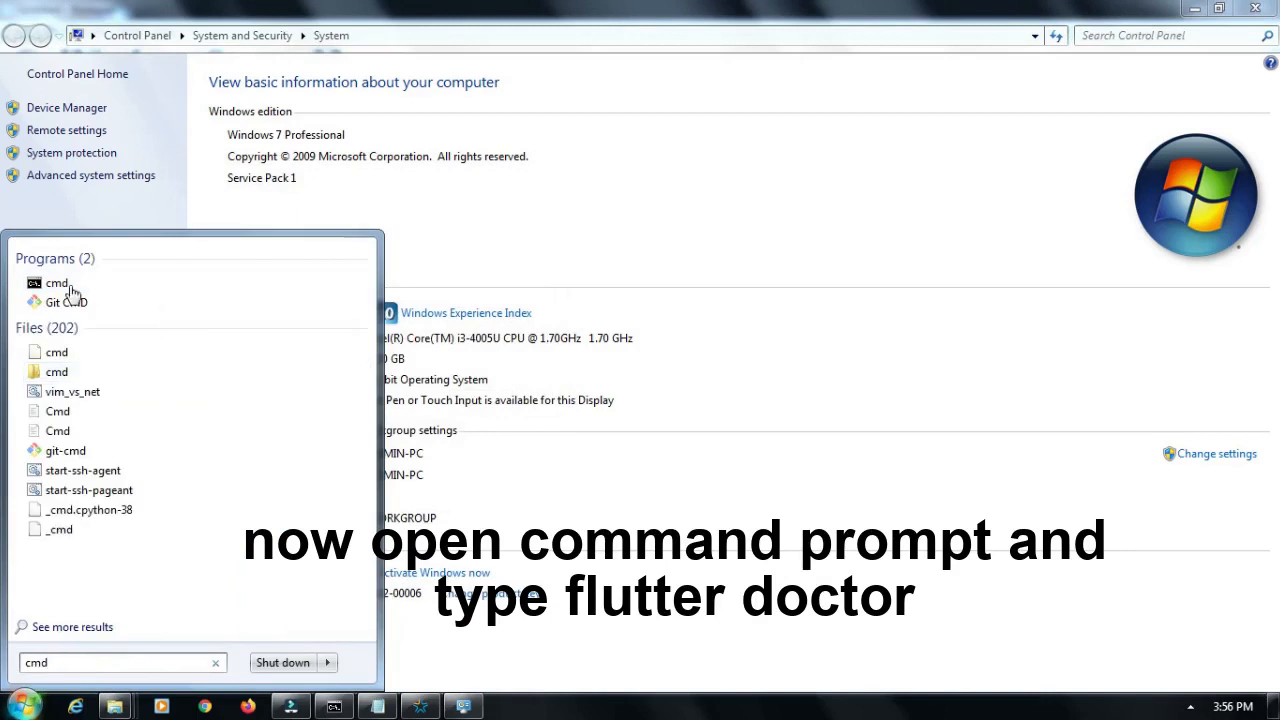
{"action": "left_click", "coordinate": [88, 286]}
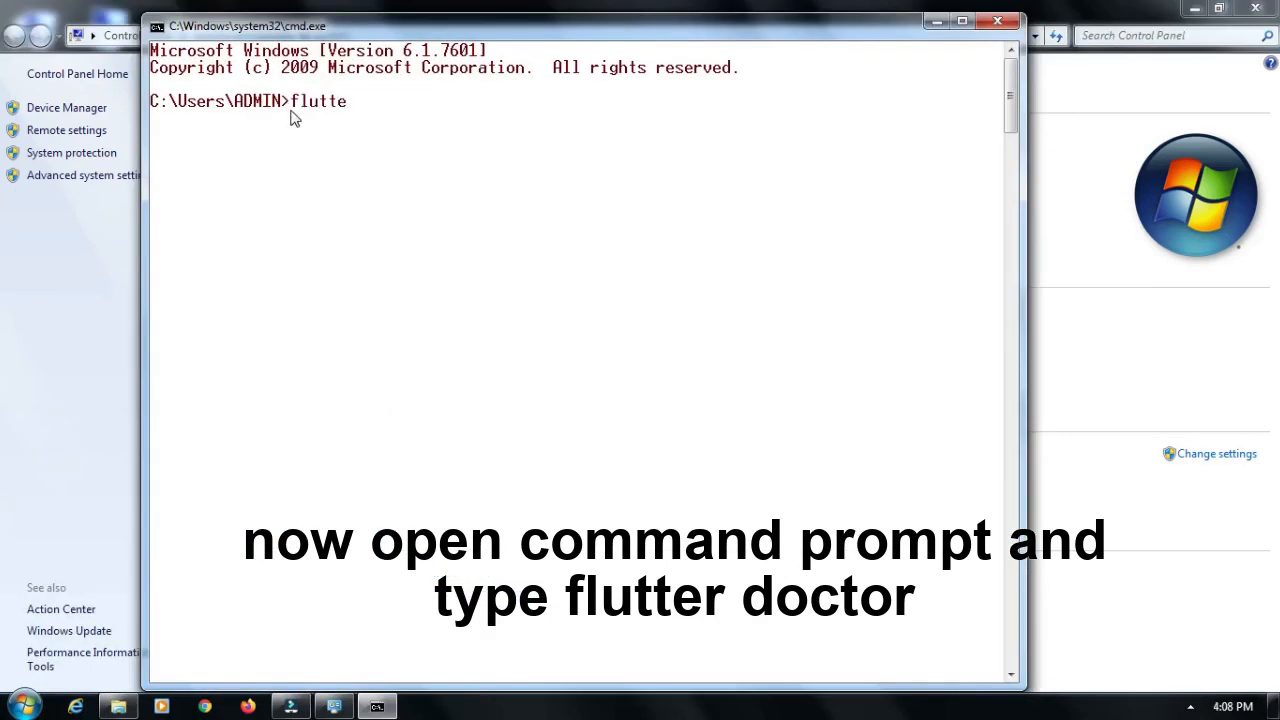
{"action": "type", "text": "flutter doctor"}
{"action": "key", "text": "Return"}
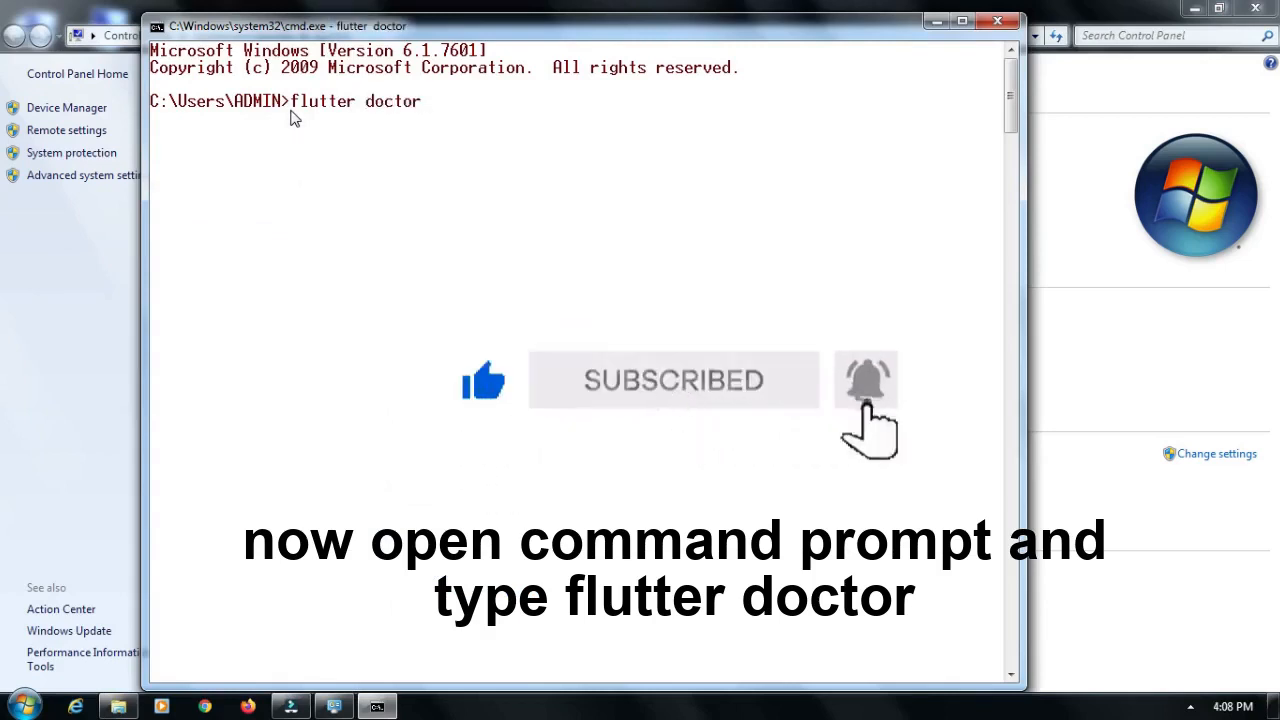